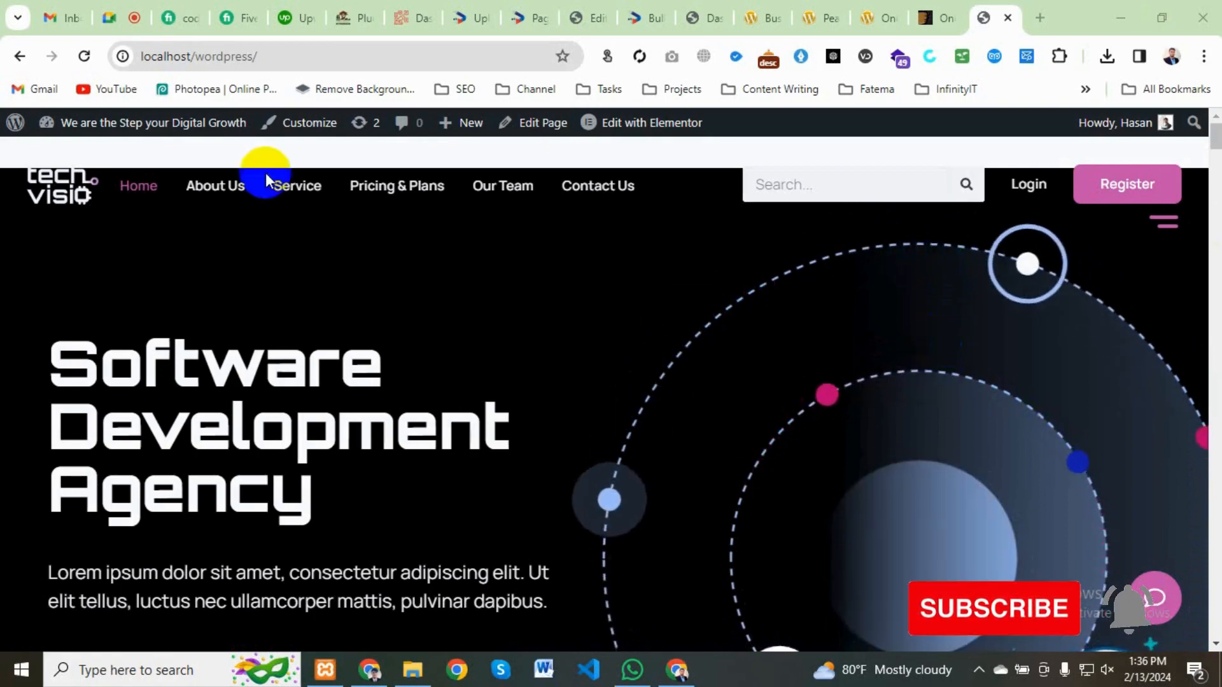
# Step: Look over the local WordPress homepage and the Onum SEO & Marketing Elementor WordPress Theme page on ThemeForest
pyautogui.scroll(-10, 180, 382)
pyautogui.scroll(-5, 292, 455)
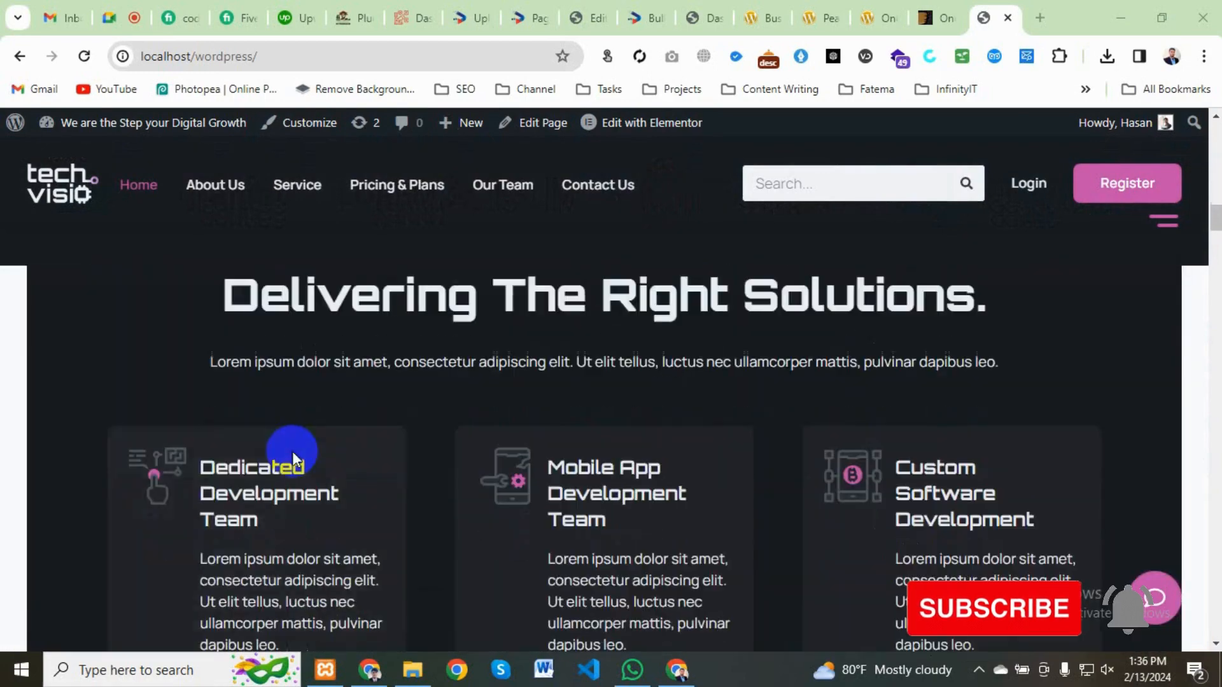
pyautogui.scroll(15, 292, 450)
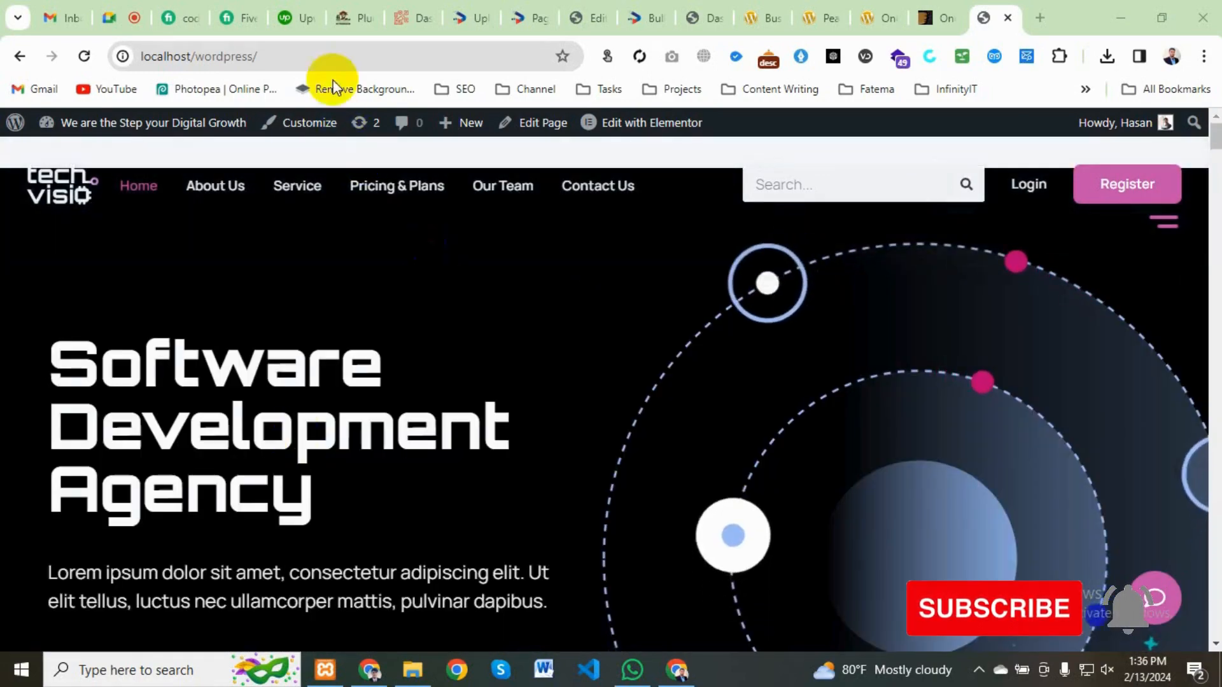
pyautogui.click(393, 56)
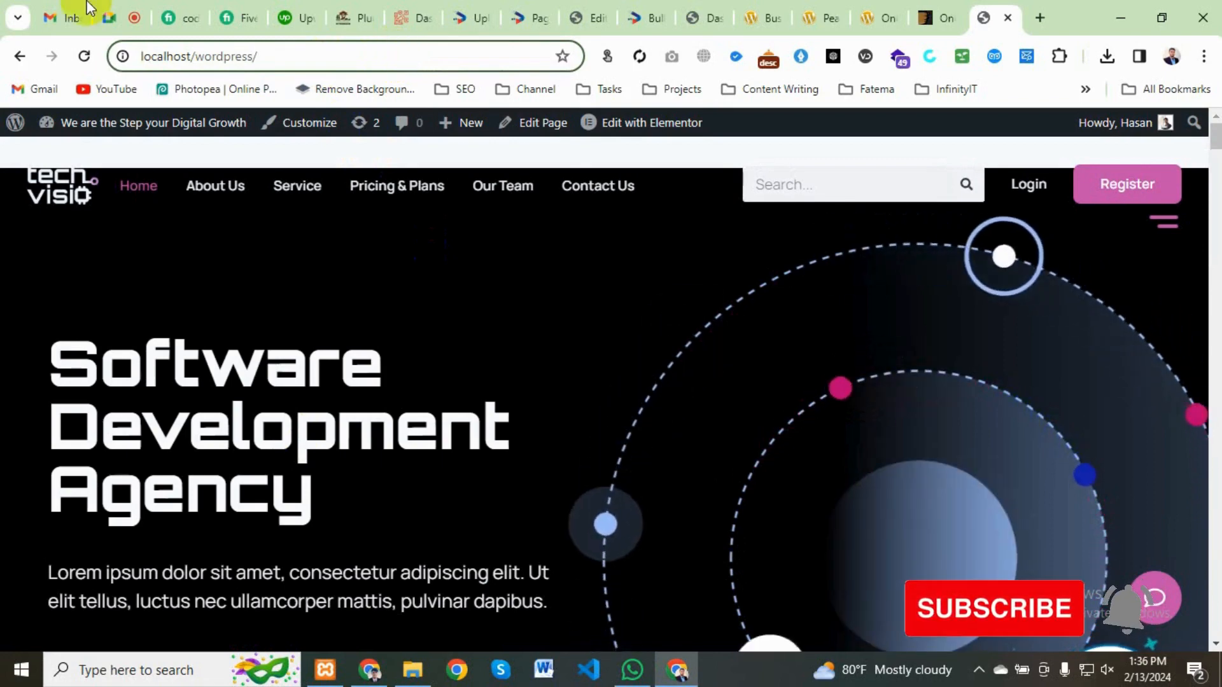
pyautogui.click(934, 17)
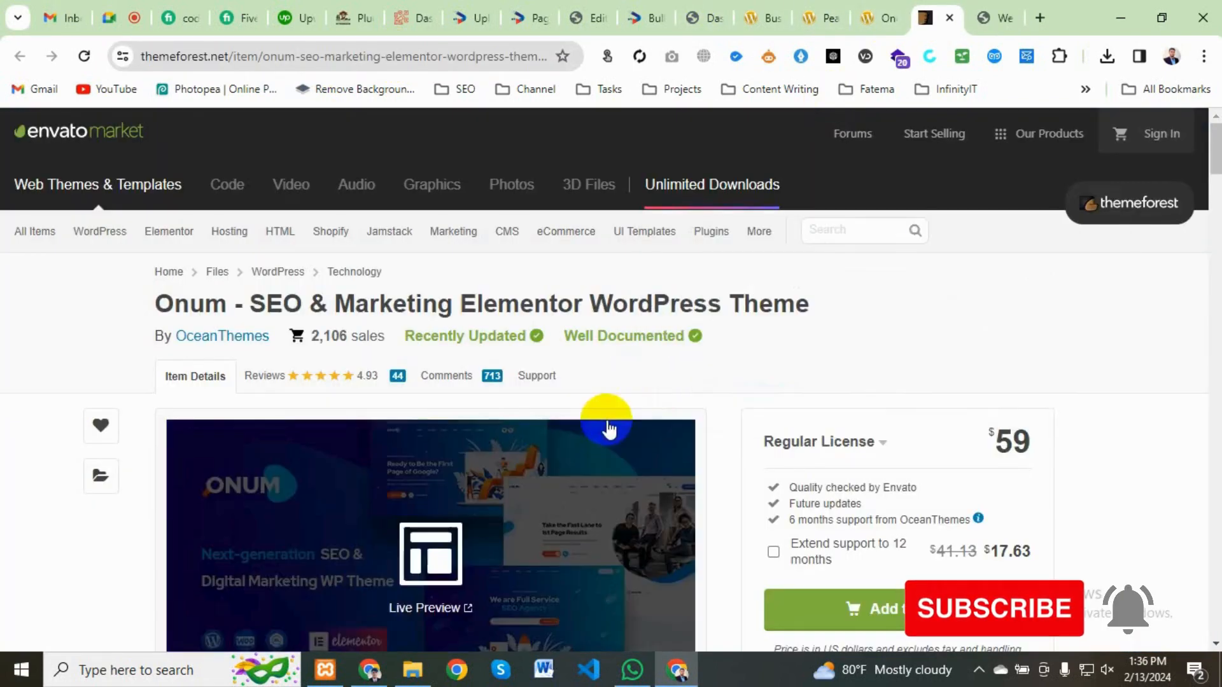
pyautogui.scroll(-5, 532, 469)
pyautogui.scroll(5, 546, 491)
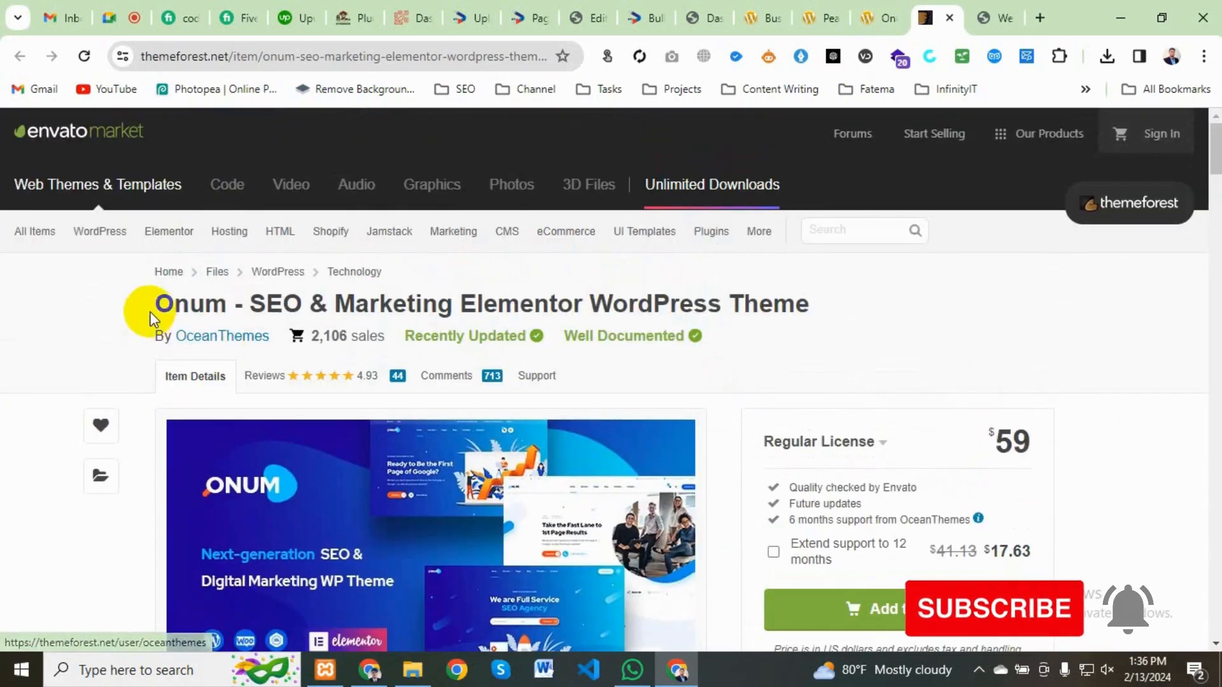
pyautogui.moveTo(156, 305); pyautogui.dragTo(807, 302)
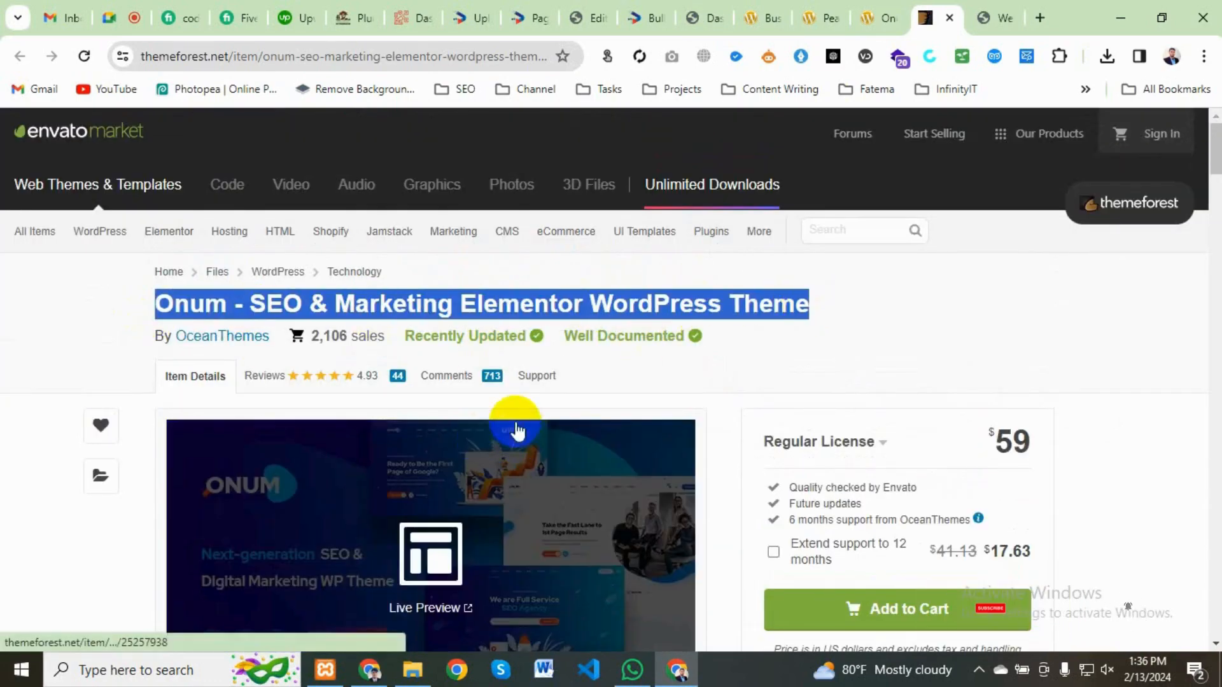
pyautogui.scroll(-5, 513, 429)
pyautogui.scroll(5, 408, 470)
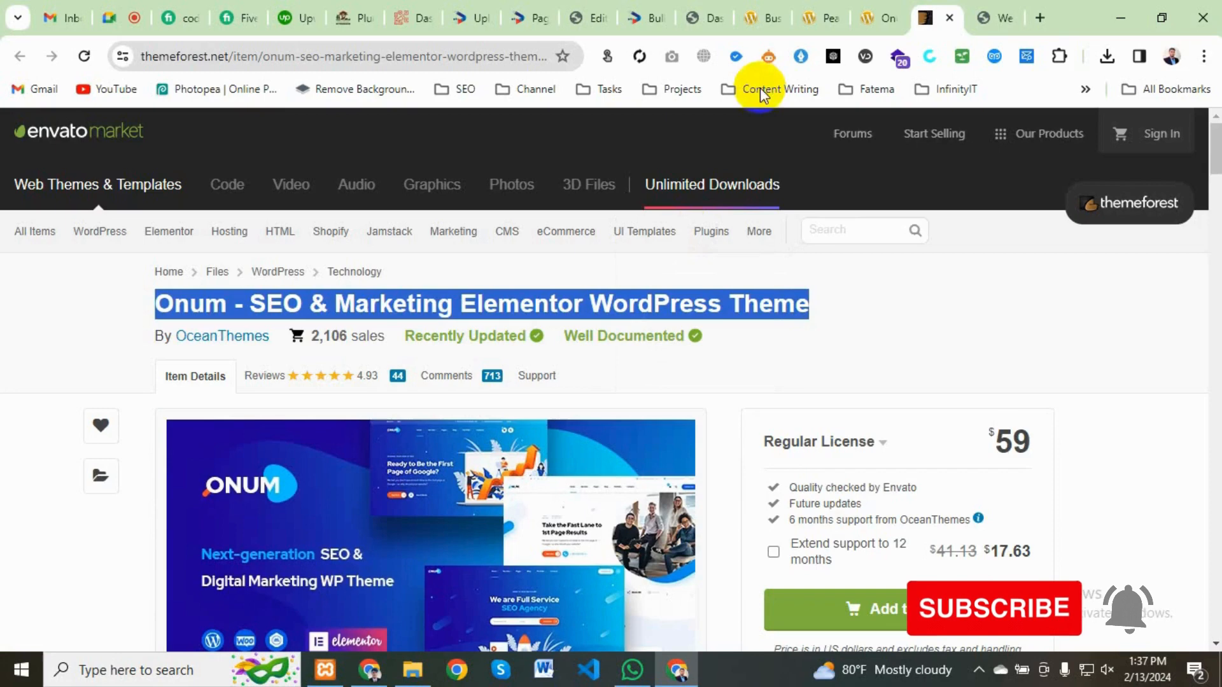
# Step: Open the admin dashboard of the local WordPress site at localhost/wordpress/wp-admin and dismiss the Elementor notice
pyautogui.click(986, 20)
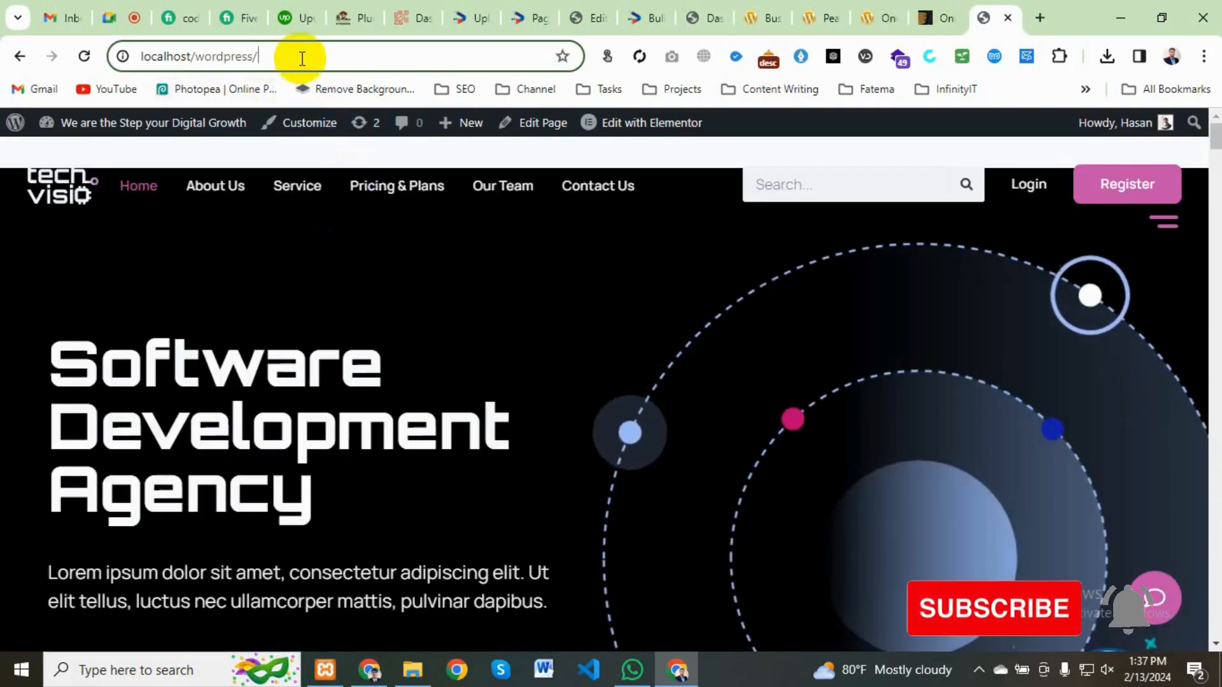
pyautogui.write('wp-admin')
pyautogui.press('Return')
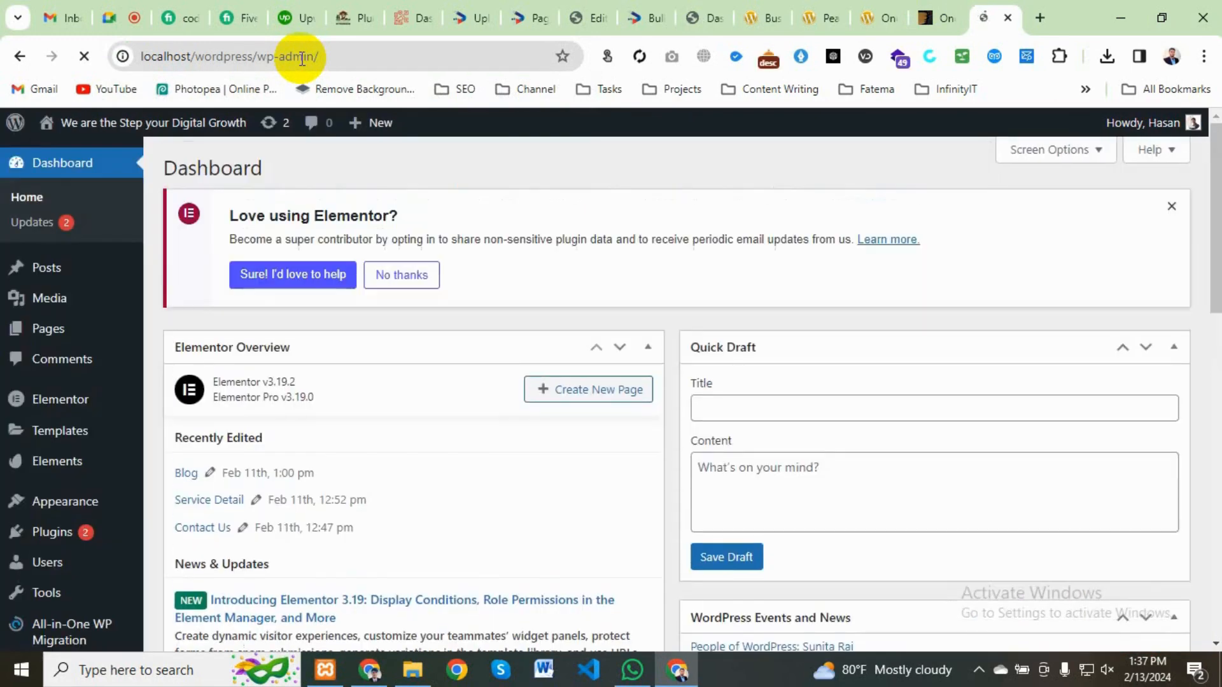
pyautogui.click(1174, 210)
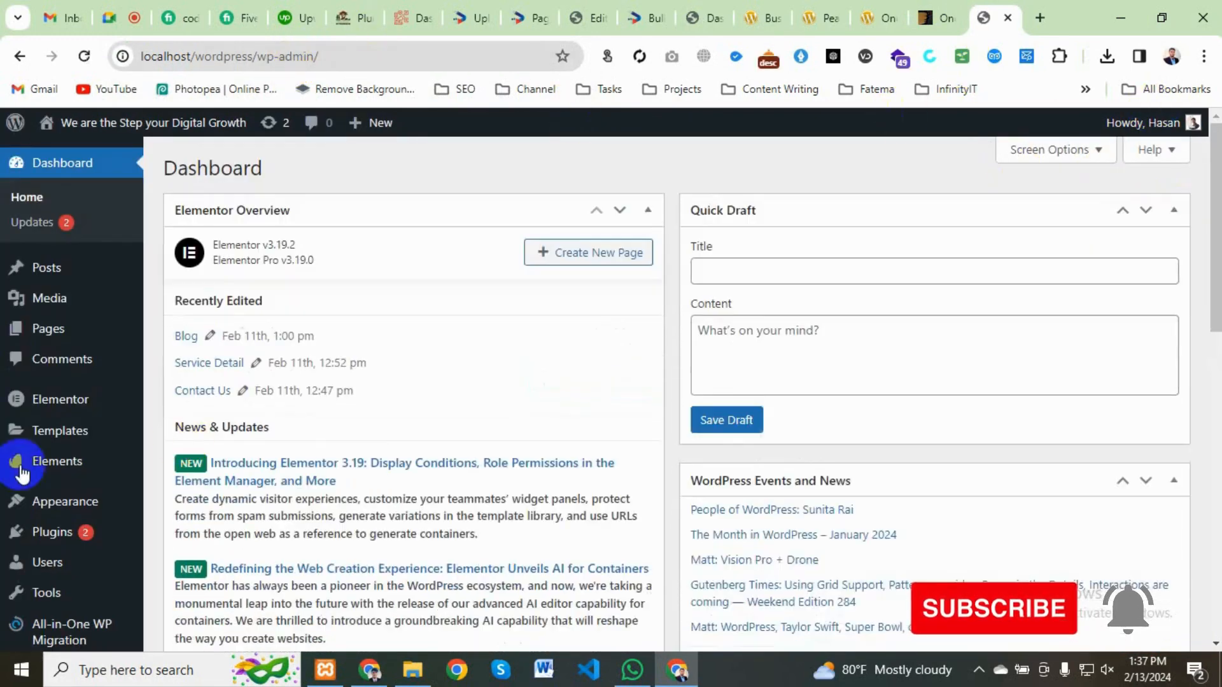
# Step: Search the plugin directory for wp reset, then install and activate the WP Reset plugin
pyautogui.moveTo(118, 547)
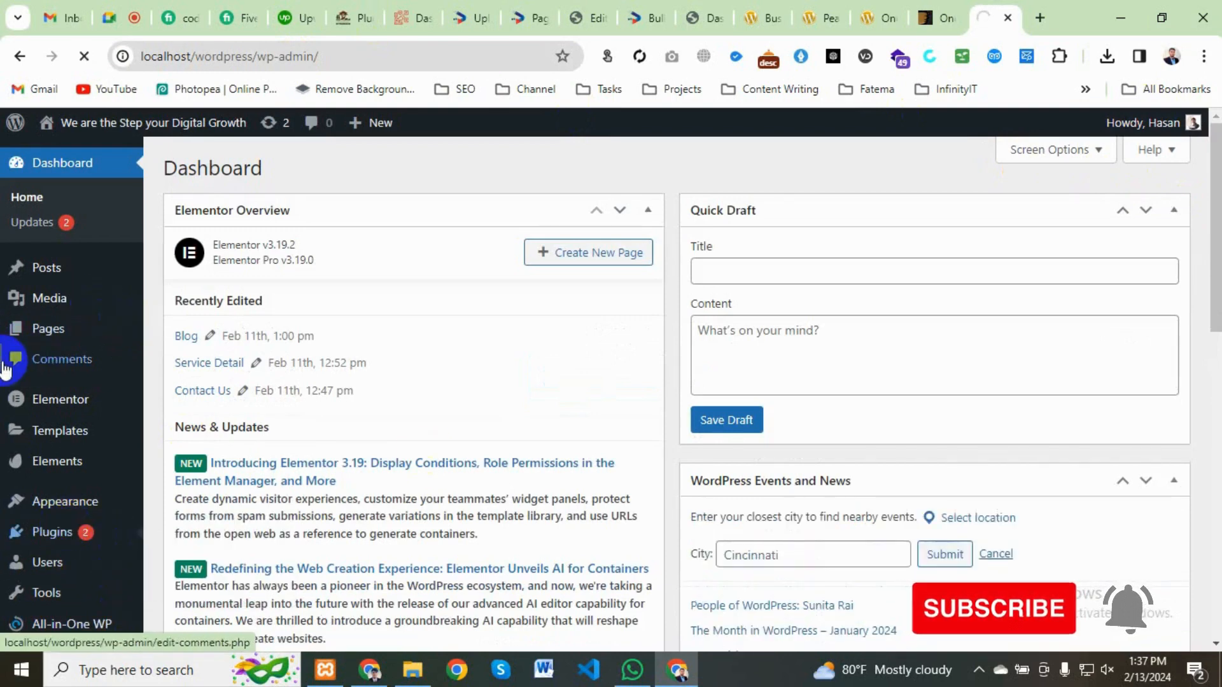
pyautogui.moveTo(131, 342)
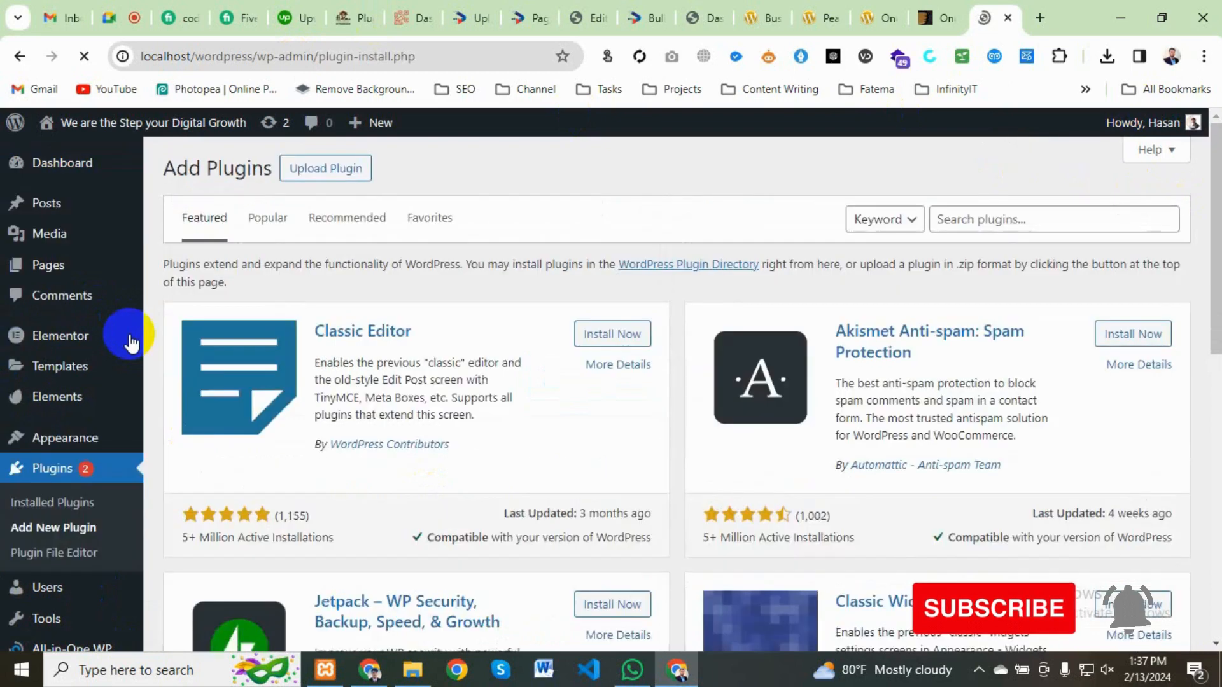
pyautogui.click(980, 221)
pyautogui.write('w')
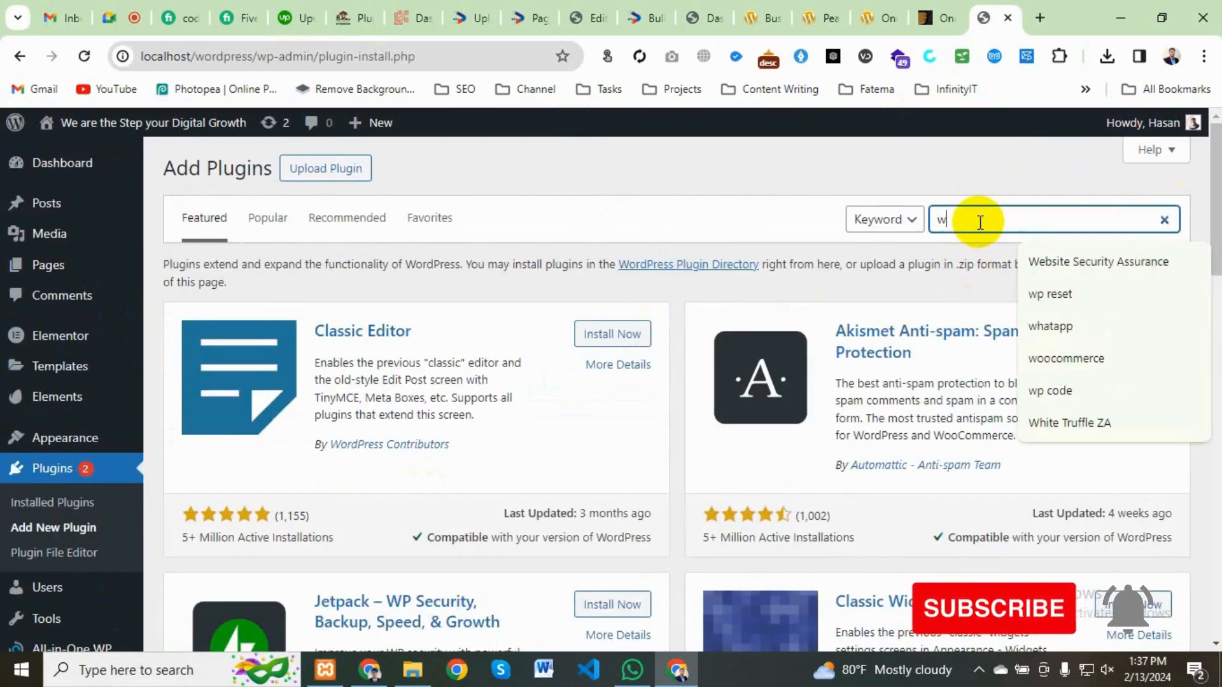
pyautogui.write('p reset')
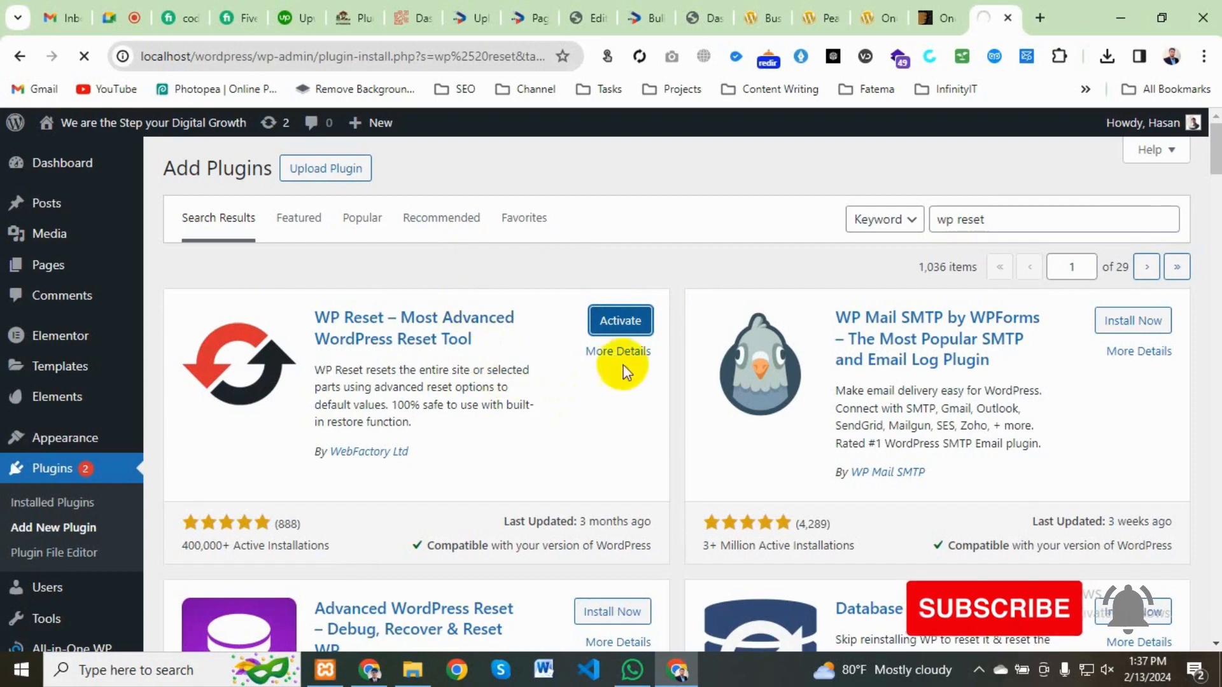
pyautogui.scroll(-5, 281, 528)
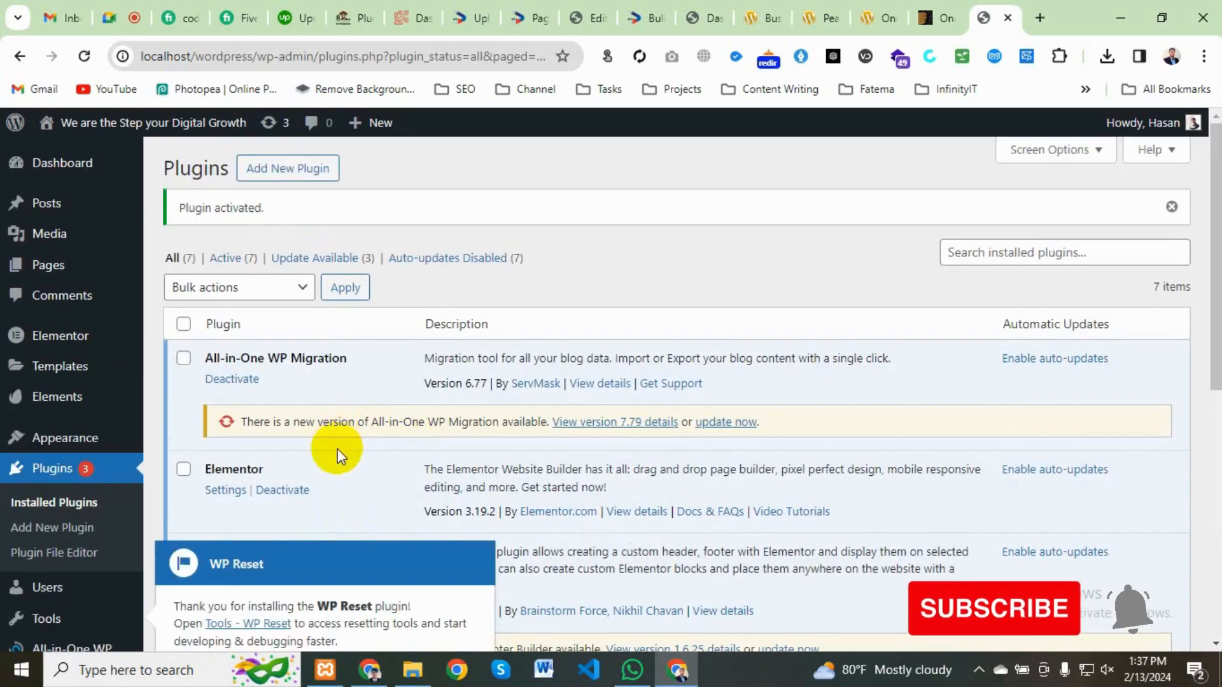
# Step: Reset the WordPress site with WP Reset's Site Reset using the confirmation word reset, and dismiss the welcome panel and plugin notice
pyautogui.scroll(-7, 328, 451)
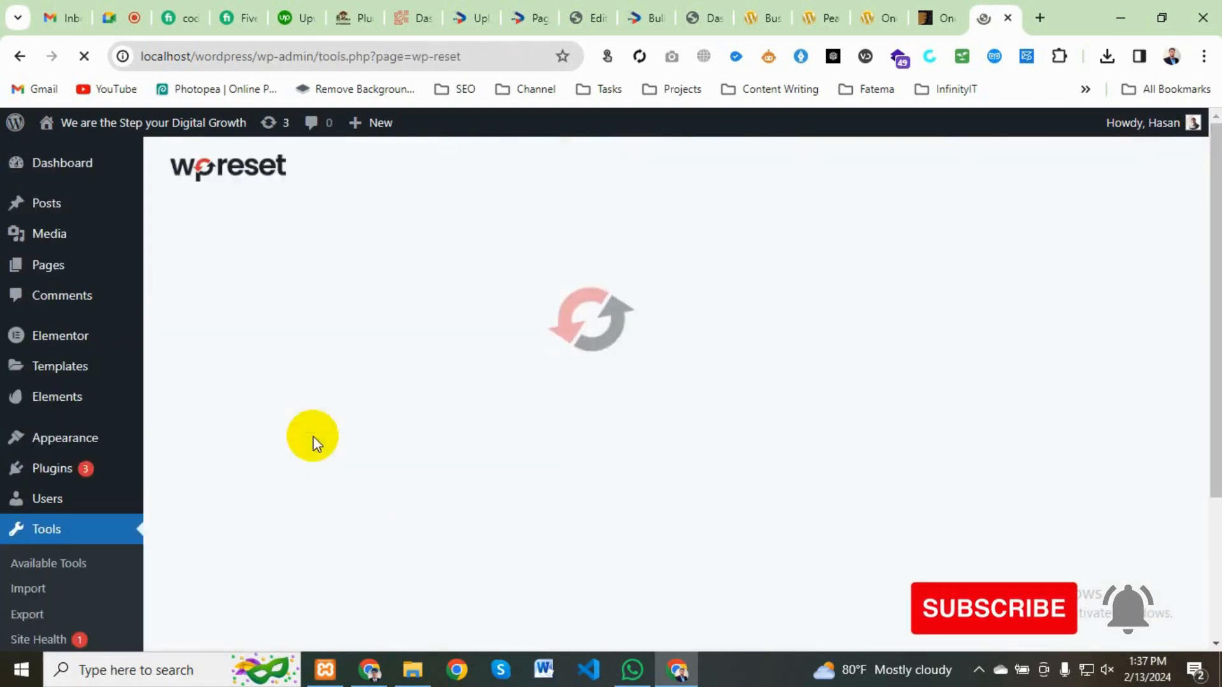
pyautogui.scroll(-15, 382, 497)
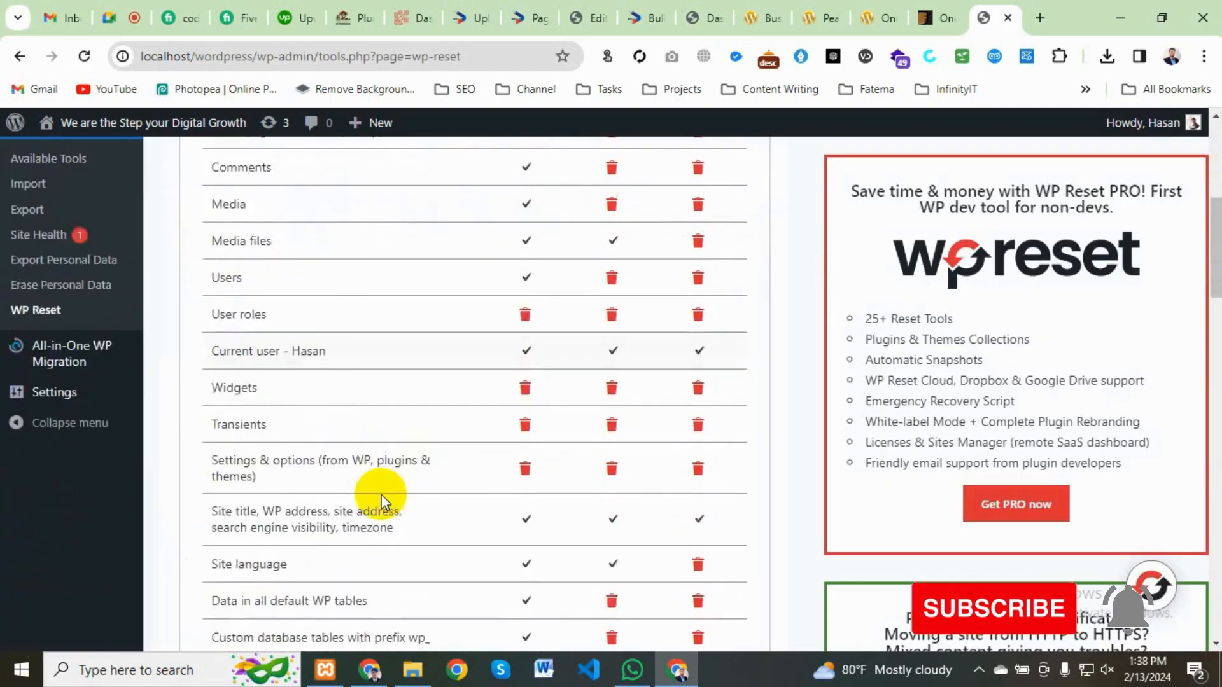
pyautogui.scroll(-9, 328, 512)
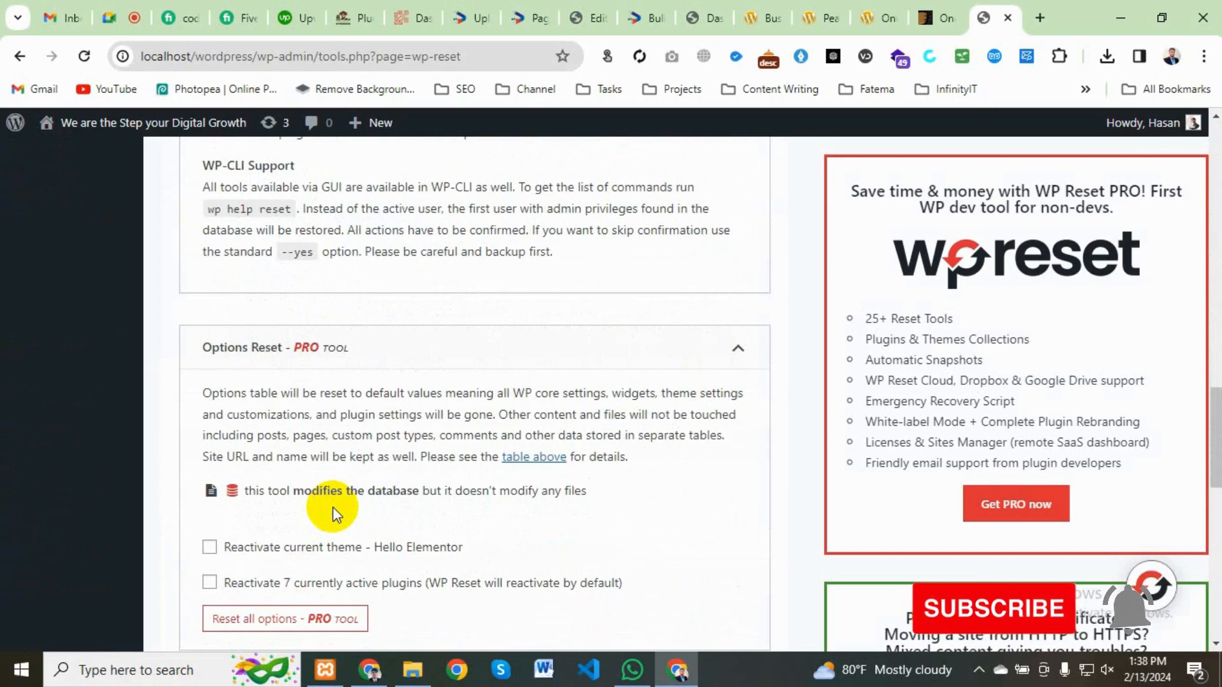
pyautogui.scroll(-8, 310, 591)
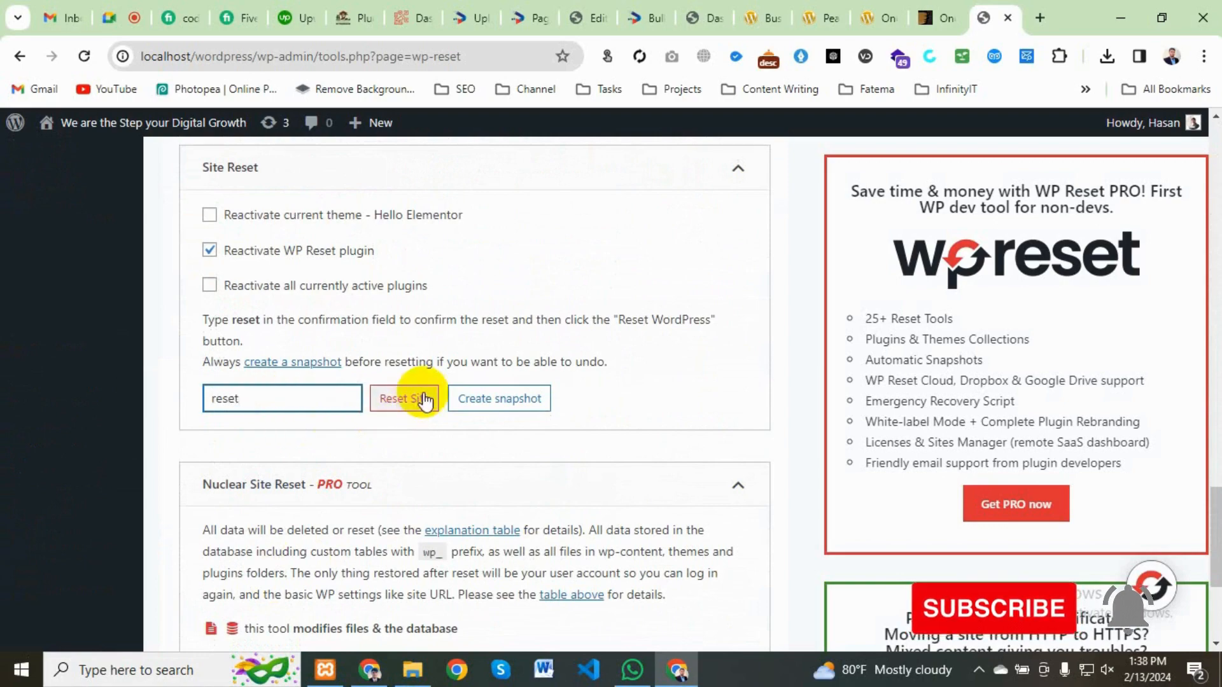
pyautogui.click(406, 401)
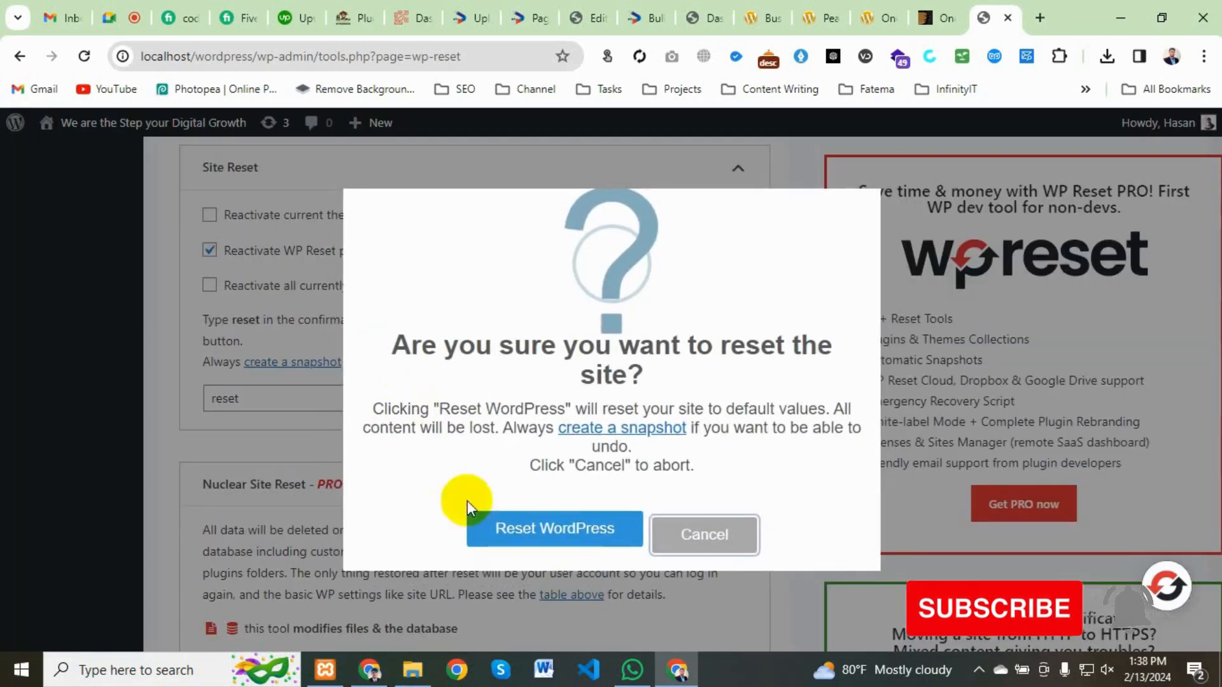
pyautogui.click(564, 531)
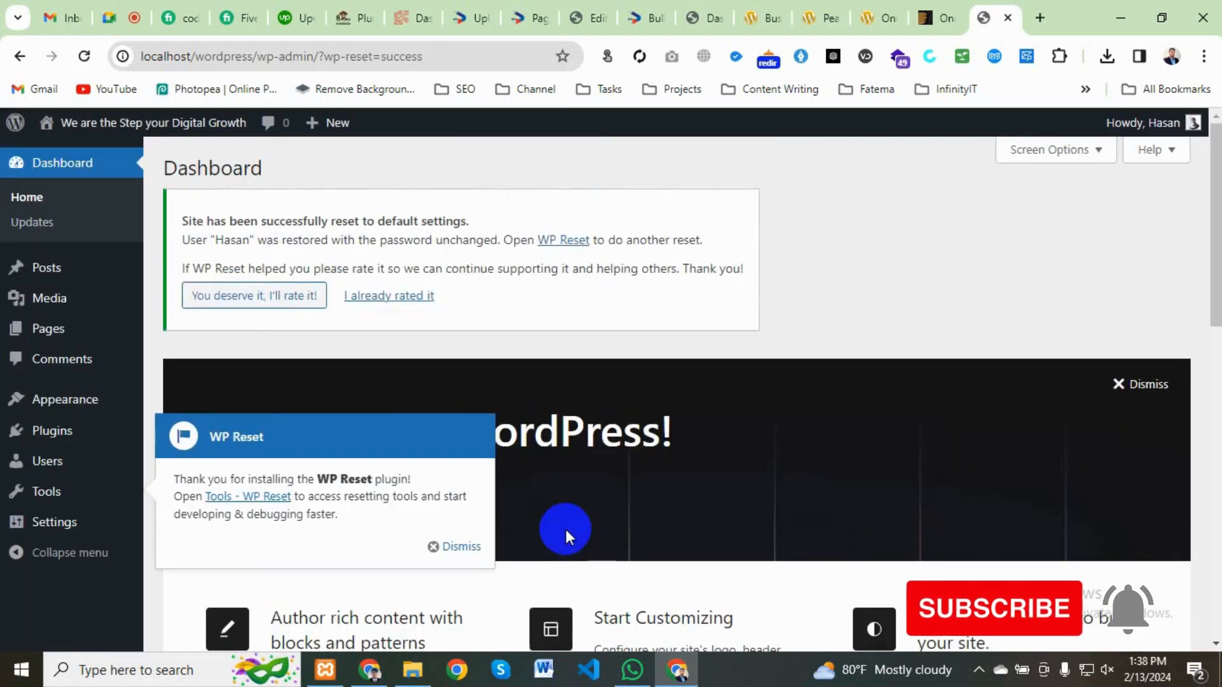
pyautogui.click(1130, 388)
pyautogui.click(441, 547)
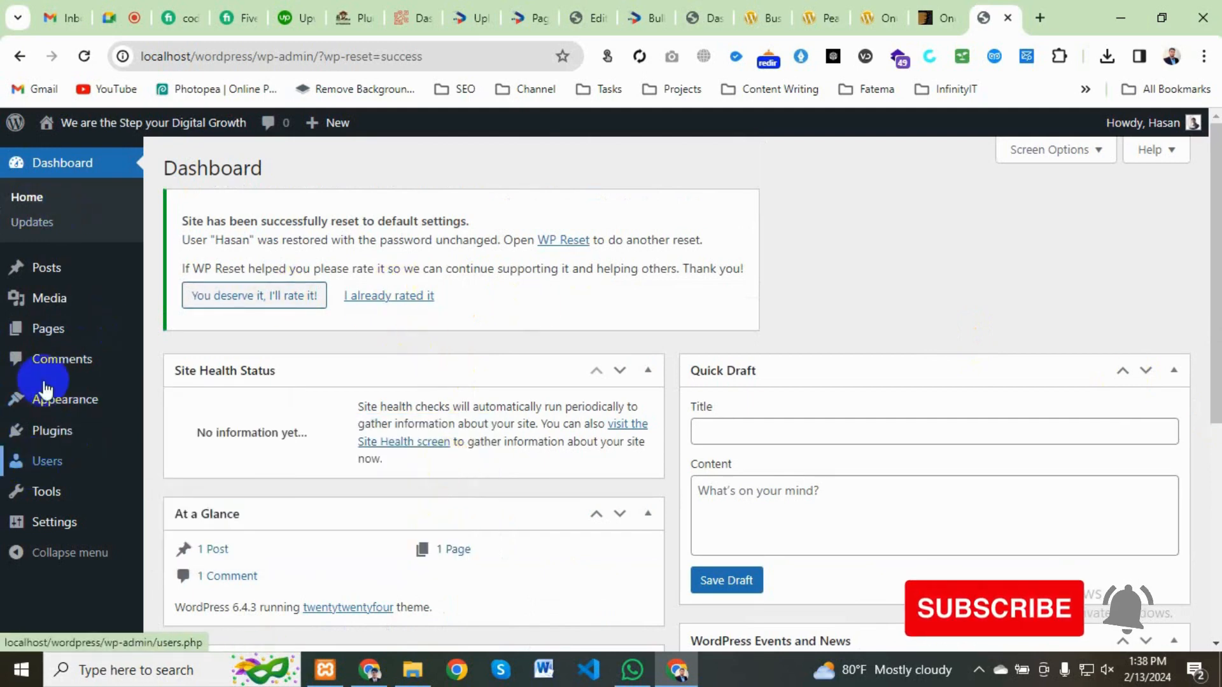
# Step: Select all installed plugins and bulk-delete them together with their data
pyautogui.click(38, 438)
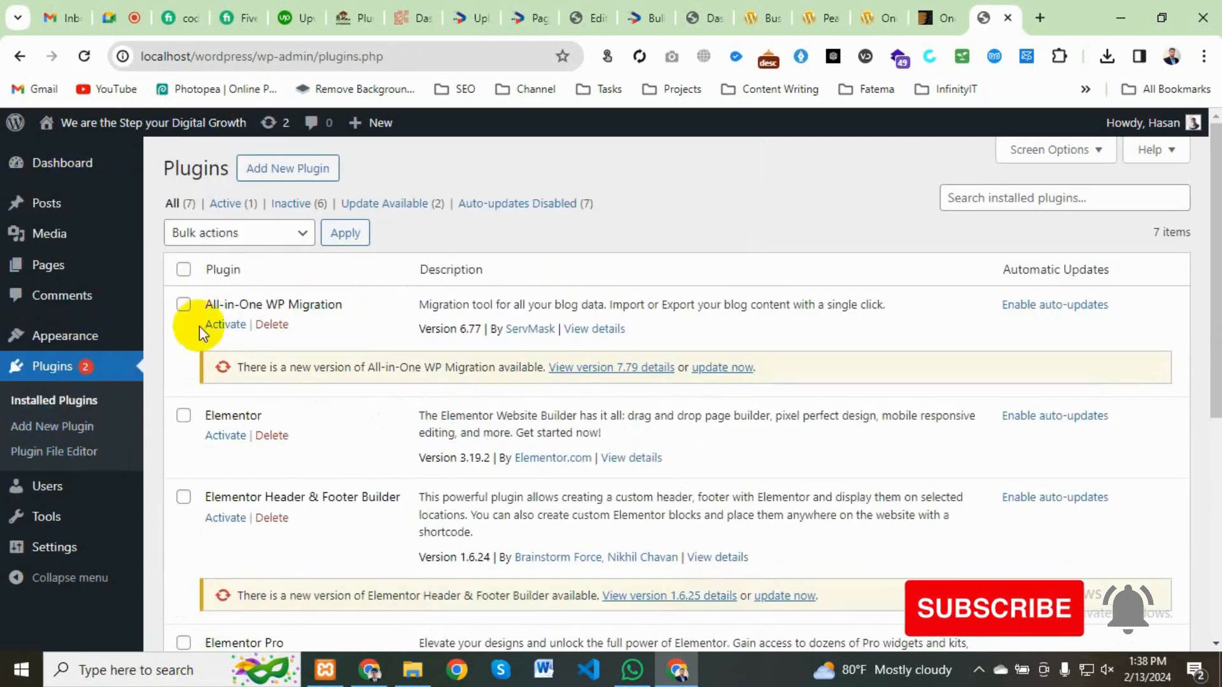
pyautogui.click(294, 236)
pyautogui.click(239, 327)
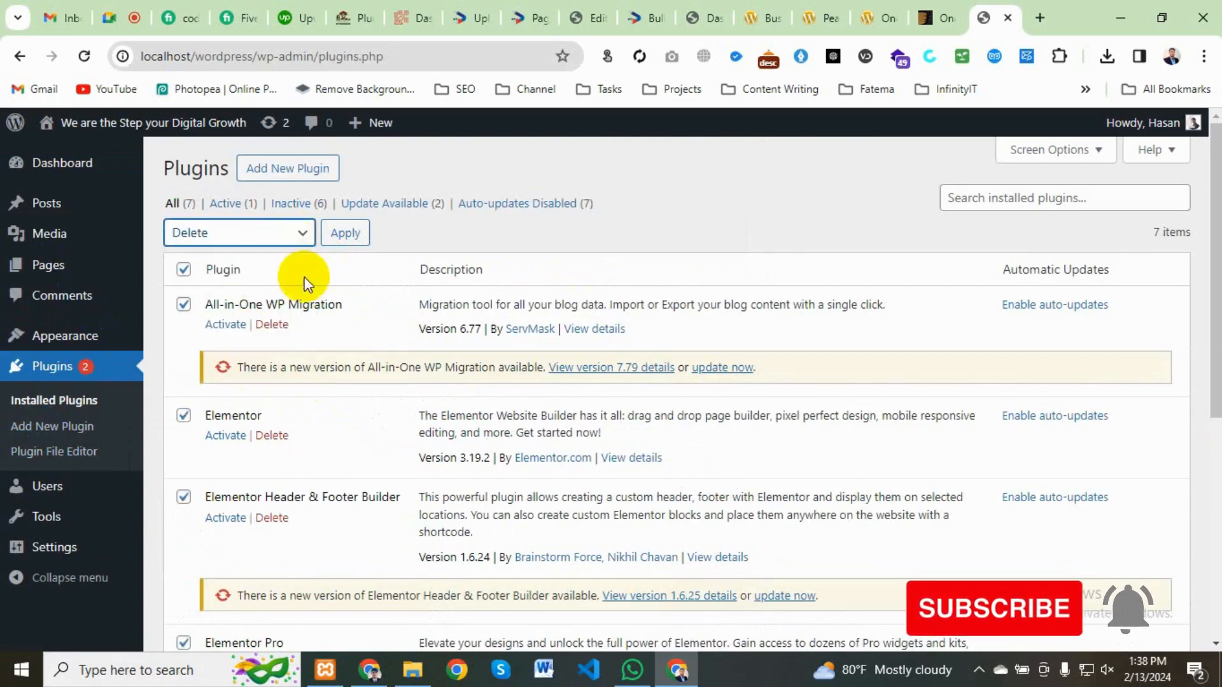
pyautogui.click(341, 241)
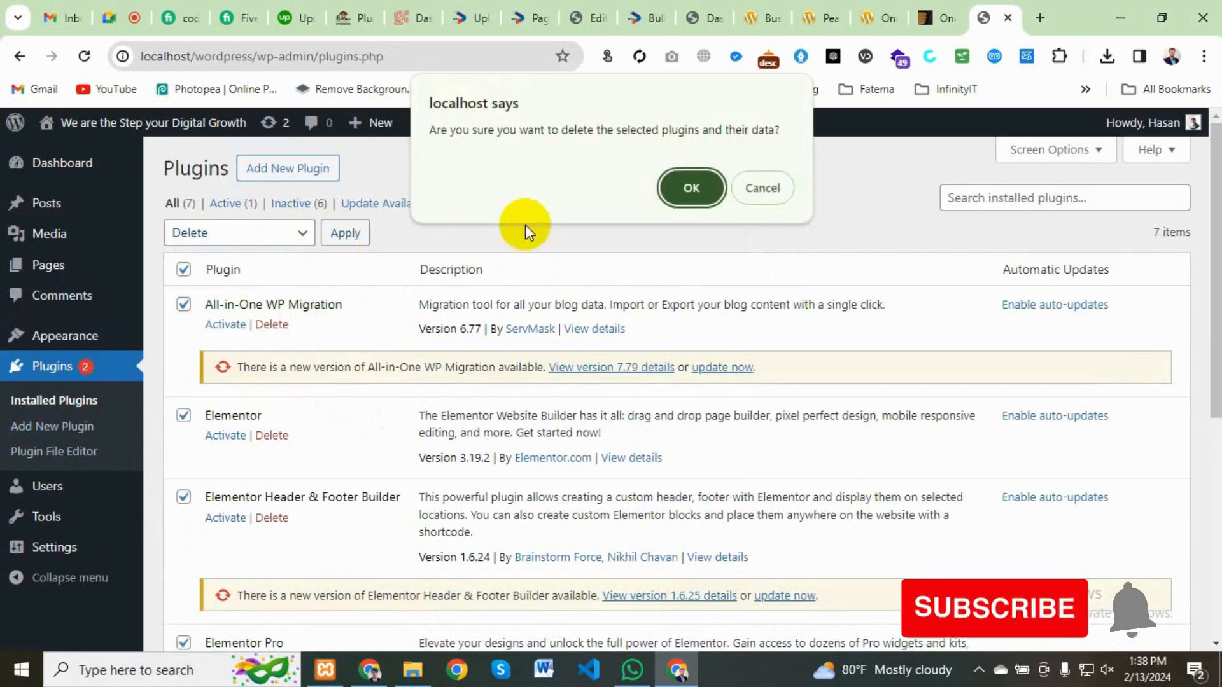
pyautogui.click(670, 193)
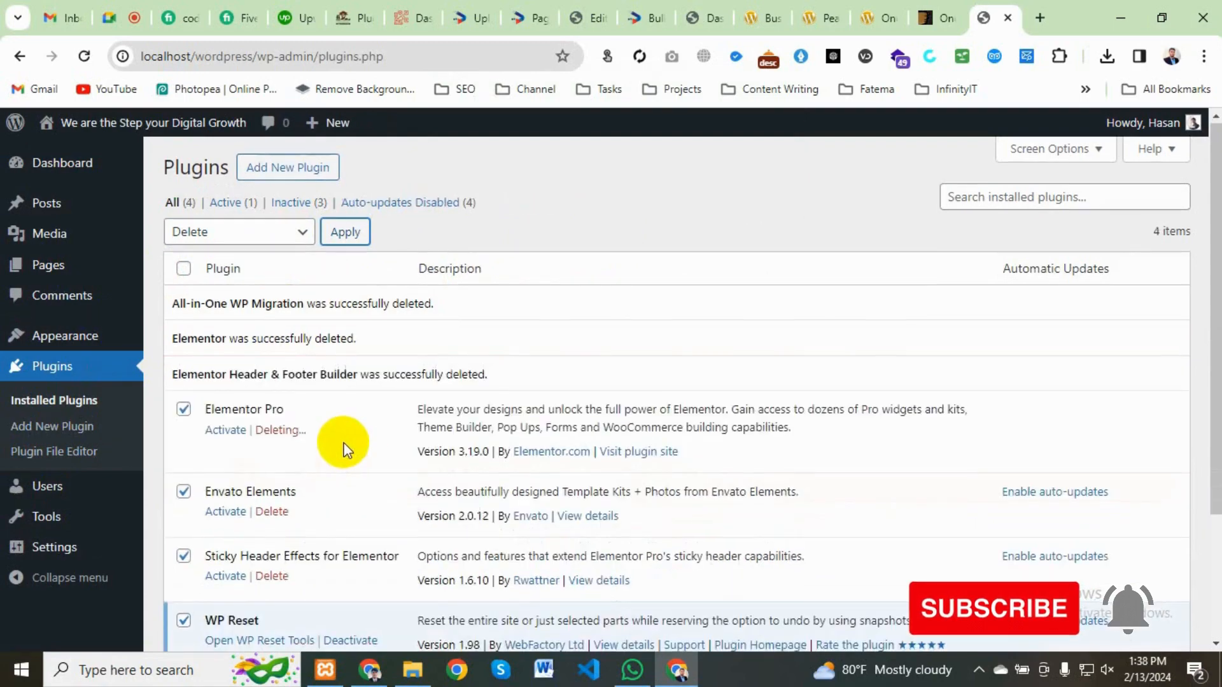
pyautogui.scroll(-3, 311, 495)
pyautogui.scroll(3, 311, 496)
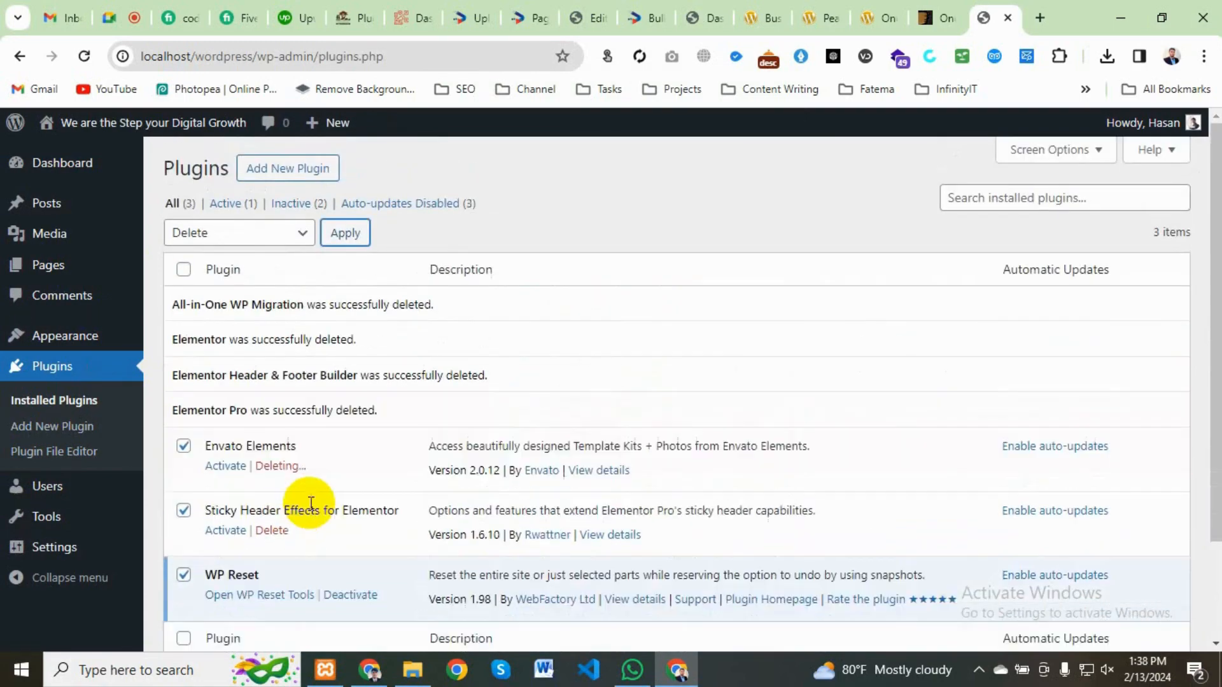
pyautogui.scroll(-2, 312, 503)
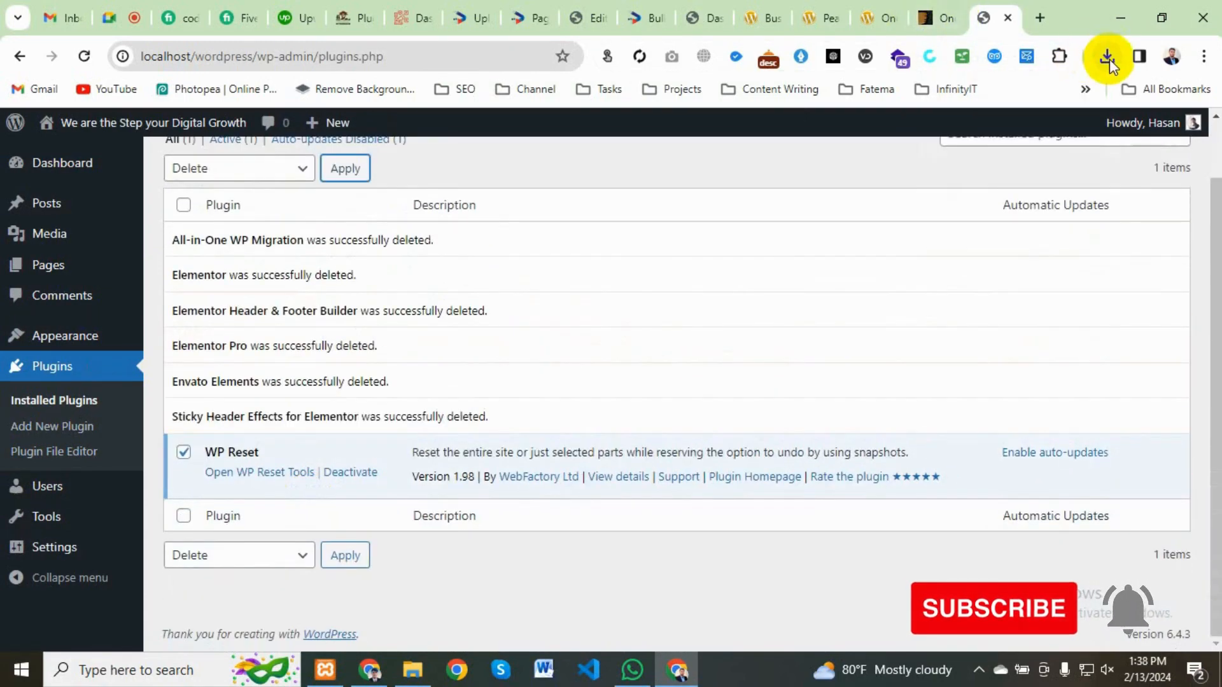
# Step: Check the recent downloads for the Onum theme package and browse to the Downloads folder from the theme upload form
pyautogui.click(1107, 57)
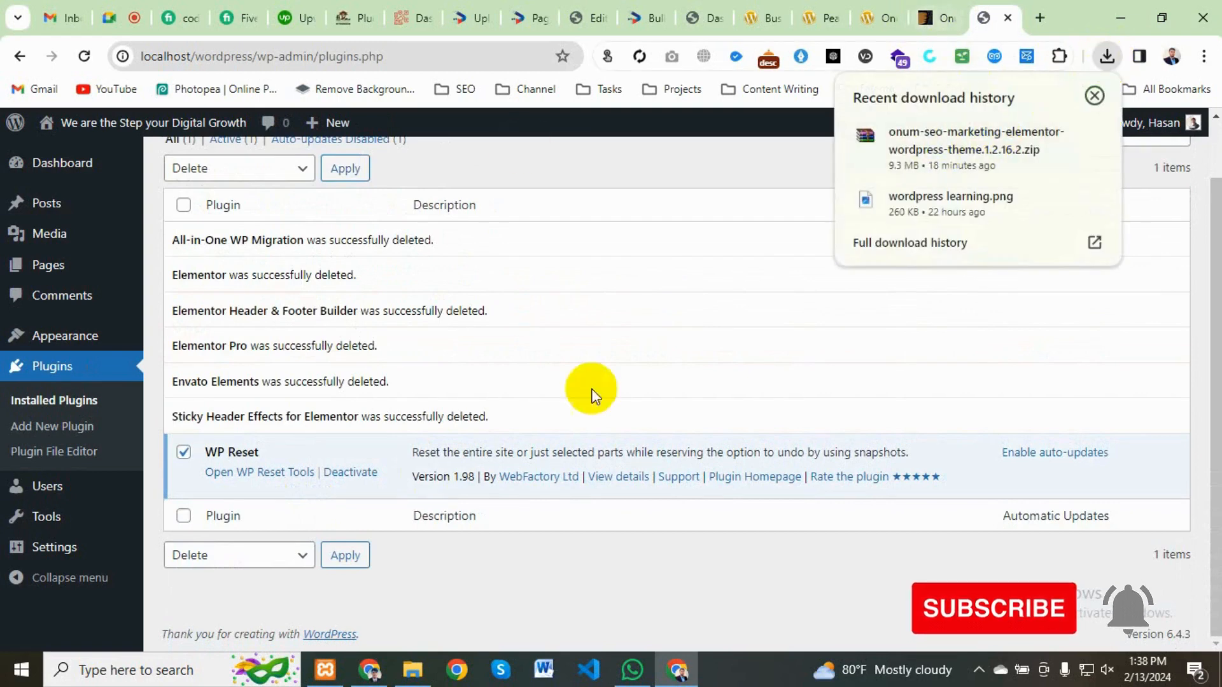
pyautogui.click(983, 23)
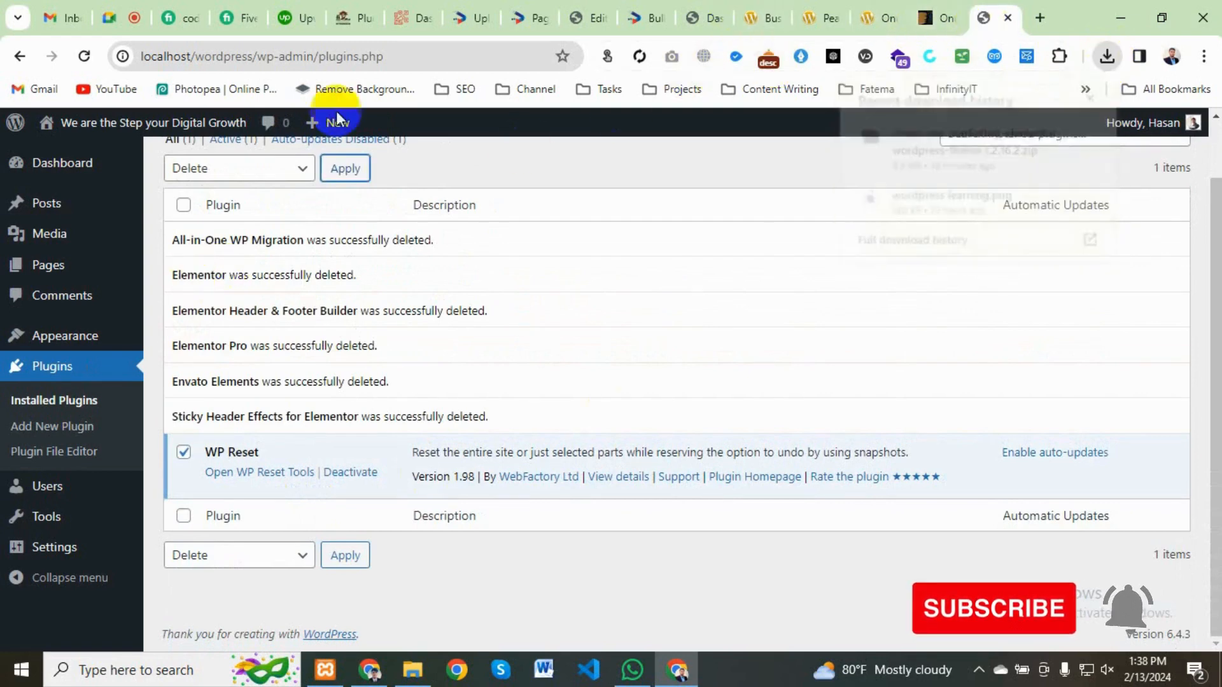
pyautogui.moveTo(54, 341)
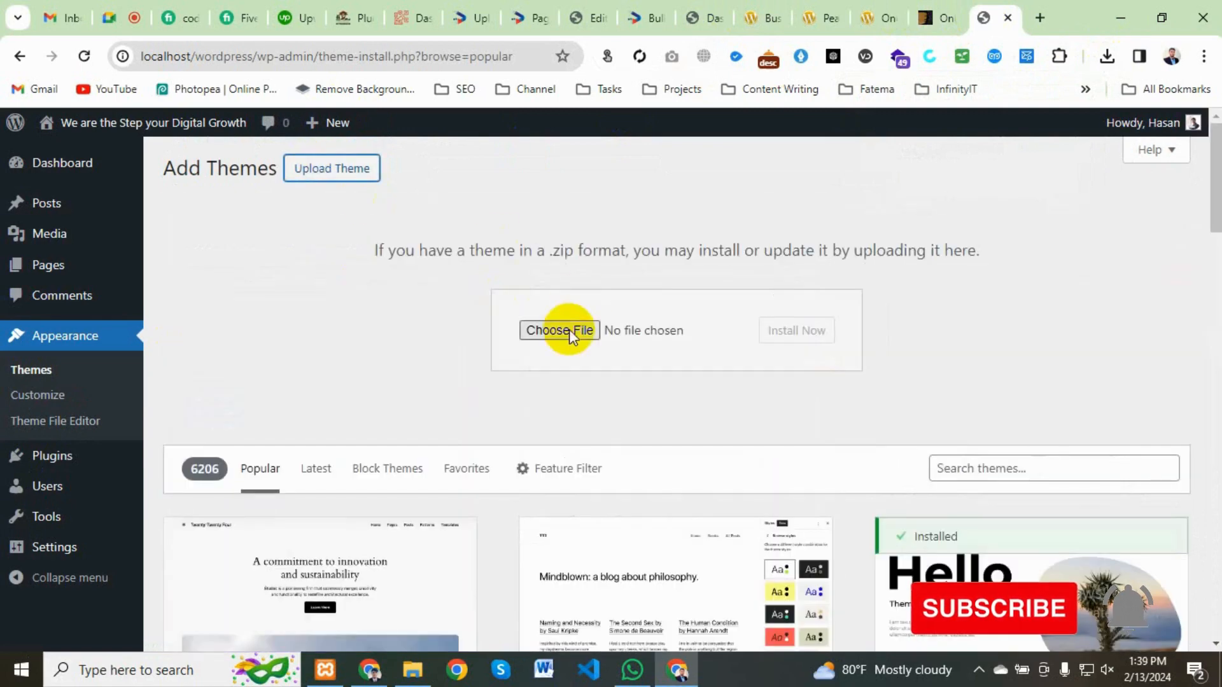
pyautogui.click(569, 330)
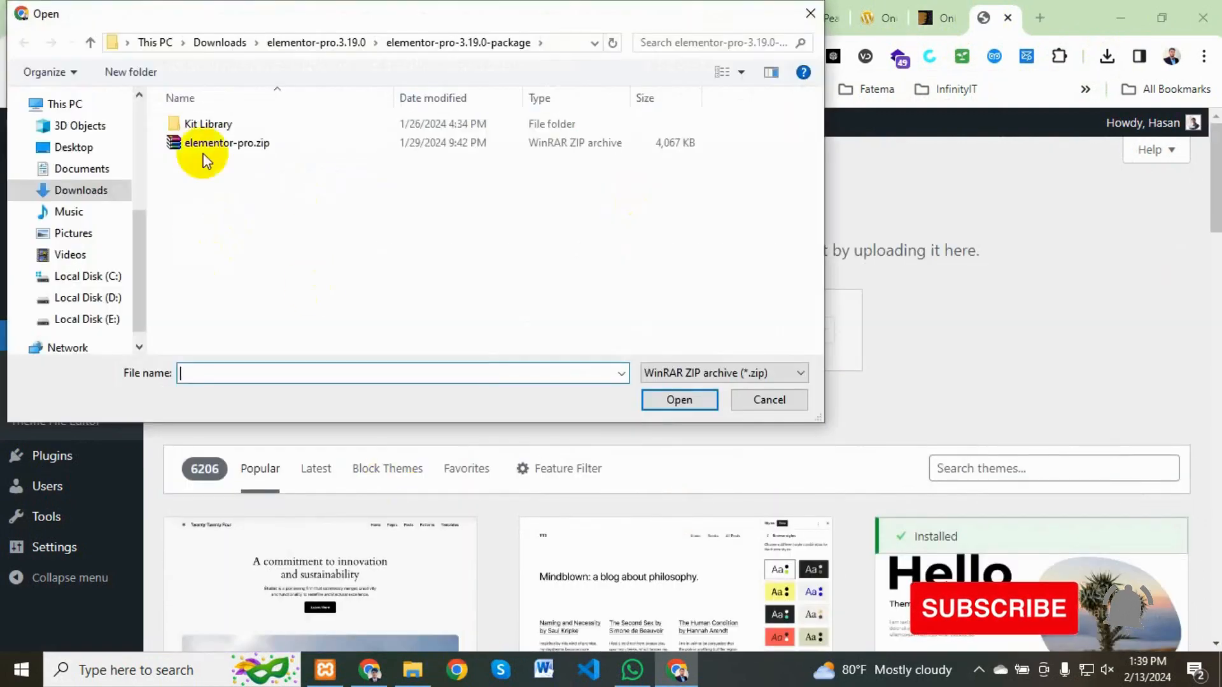
pyautogui.click(86, 189)
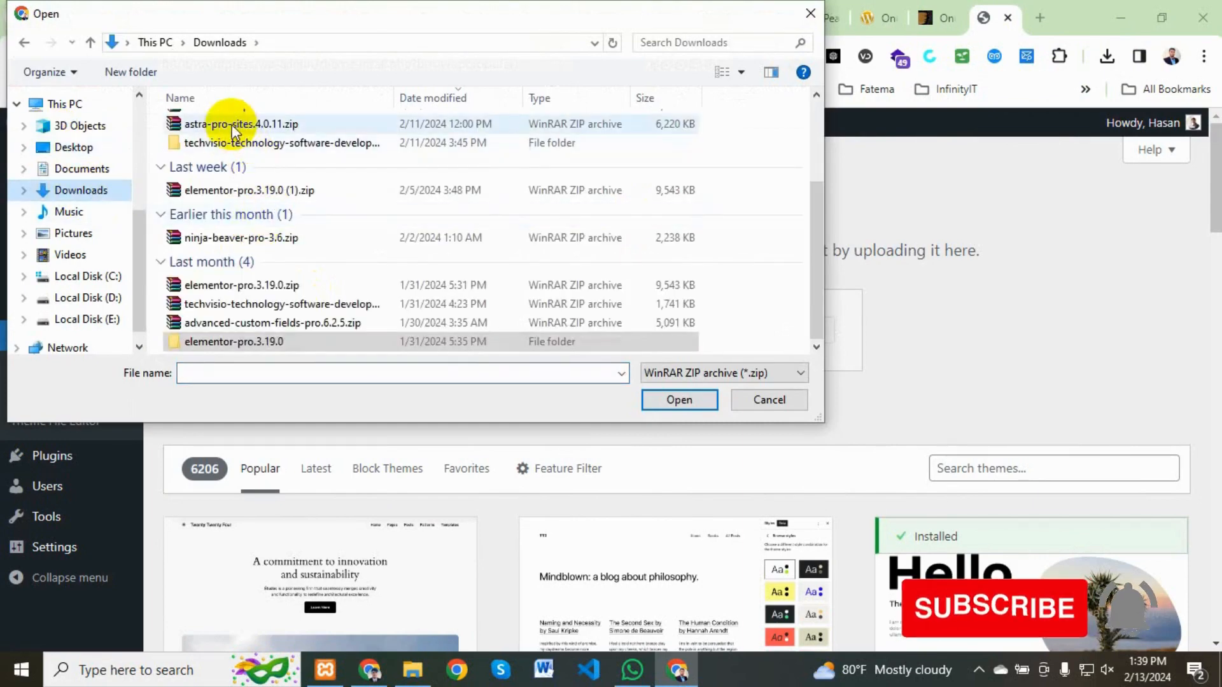
# Step: Extract onum-seo-marketing-elementor-wordpress-theme.1.2.16.2.zip into its own folder within Downloads
pyautogui.scroll(2, 232, 130)
pyautogui.click(248, 152)
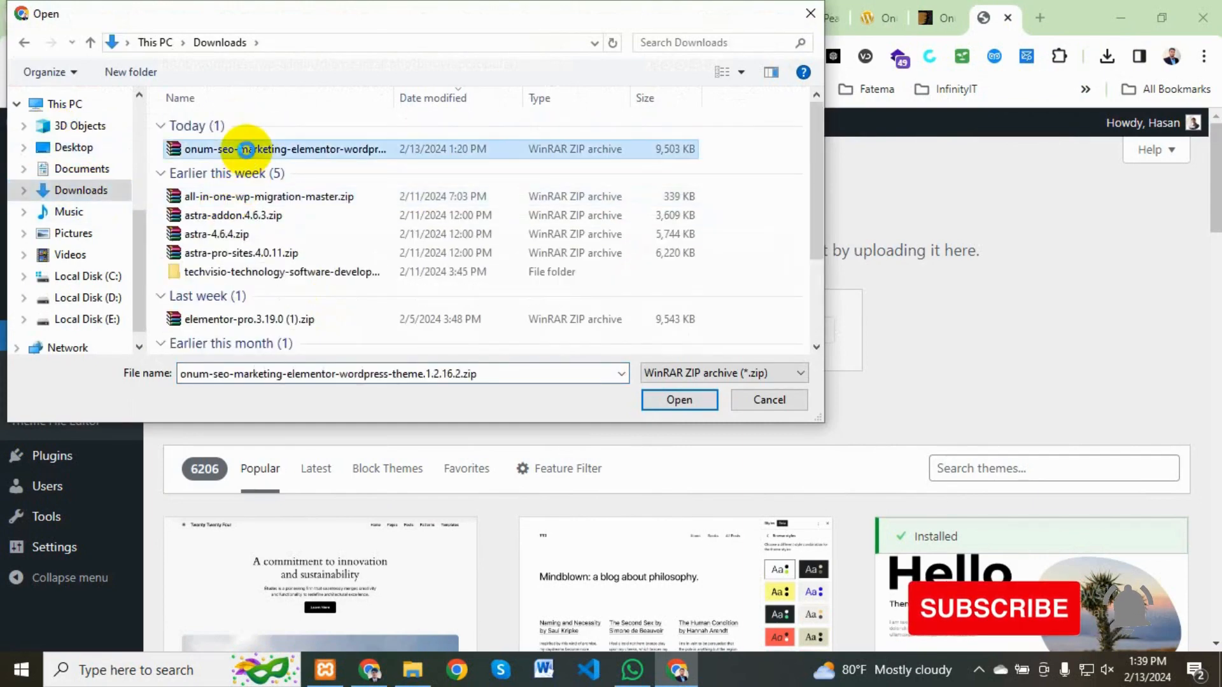
pyautogui.rightClick(248, 156)
pyautogui.click(350, 290)
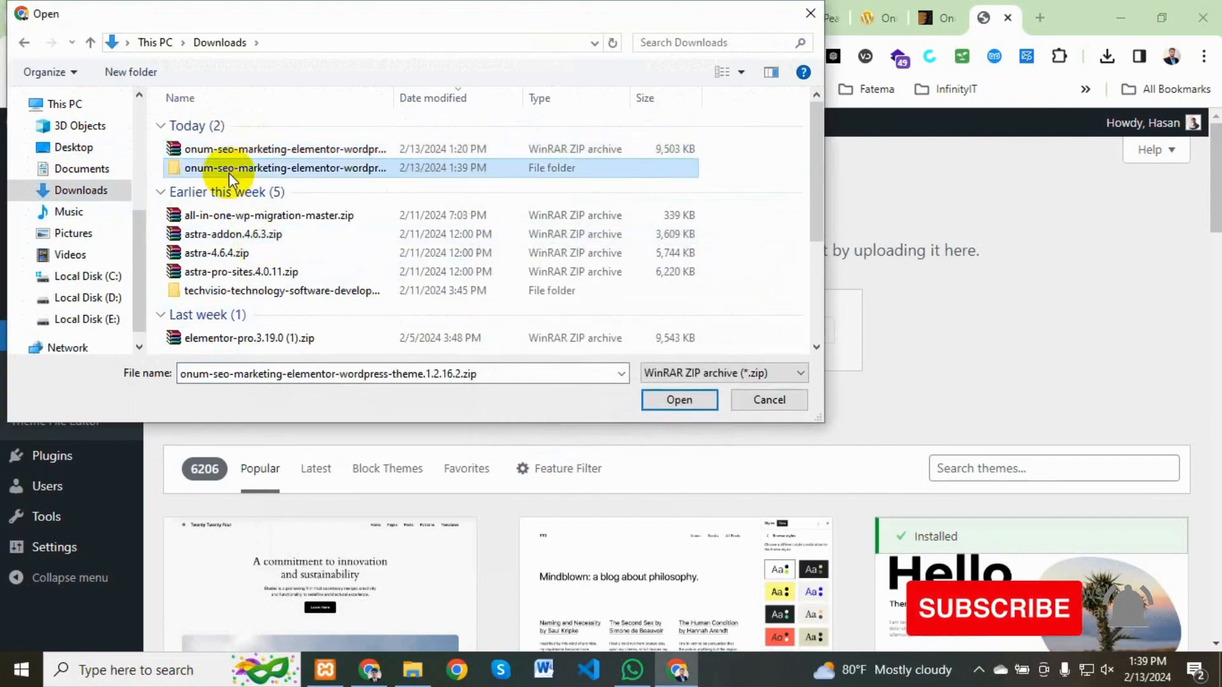
# Step: Upload onum.zip from the extracted onum-seo-marketing-elementor-wordpress-theme.1.2.16.2 folder, install it as a theme, and activate it
pyautogui.doubleClick(228, 168)
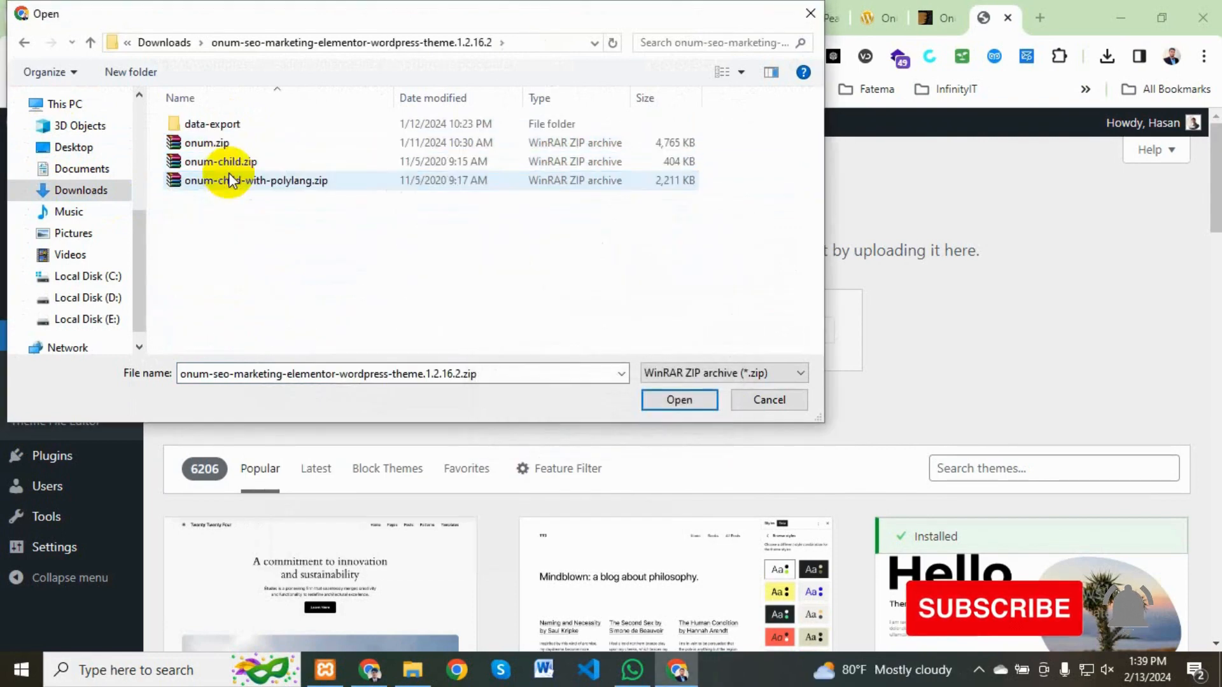
pyautogui.doubleClick(190, 143)
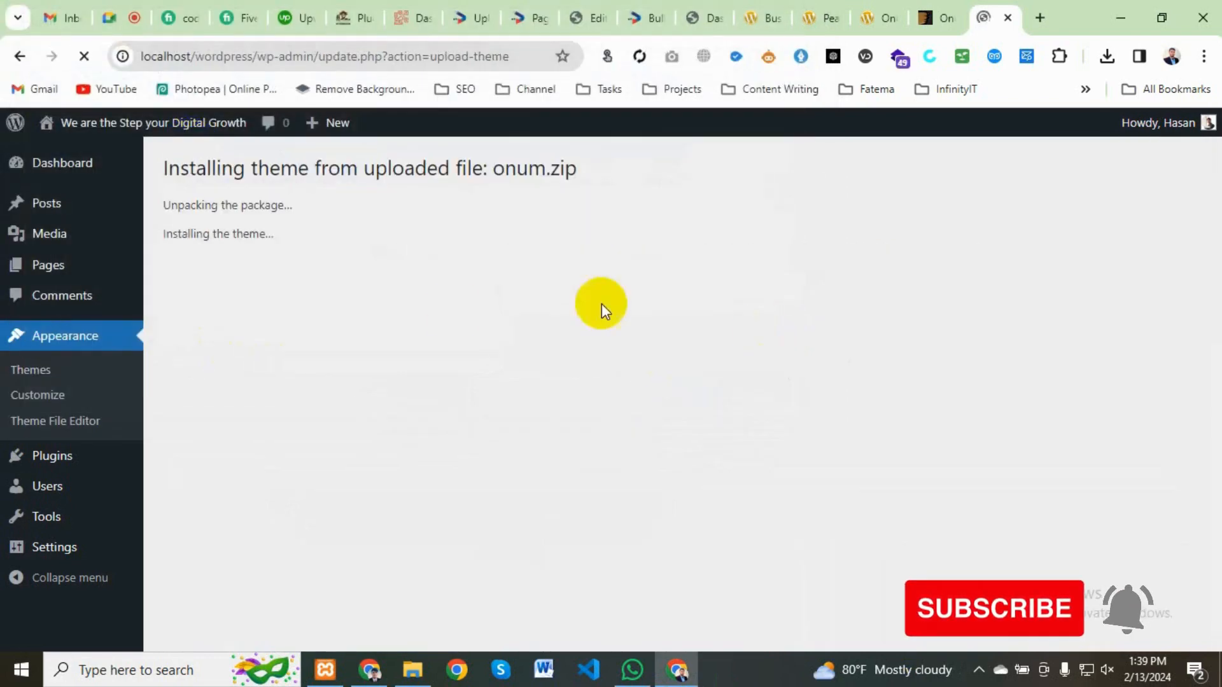
pyautogui.click(253, 291)
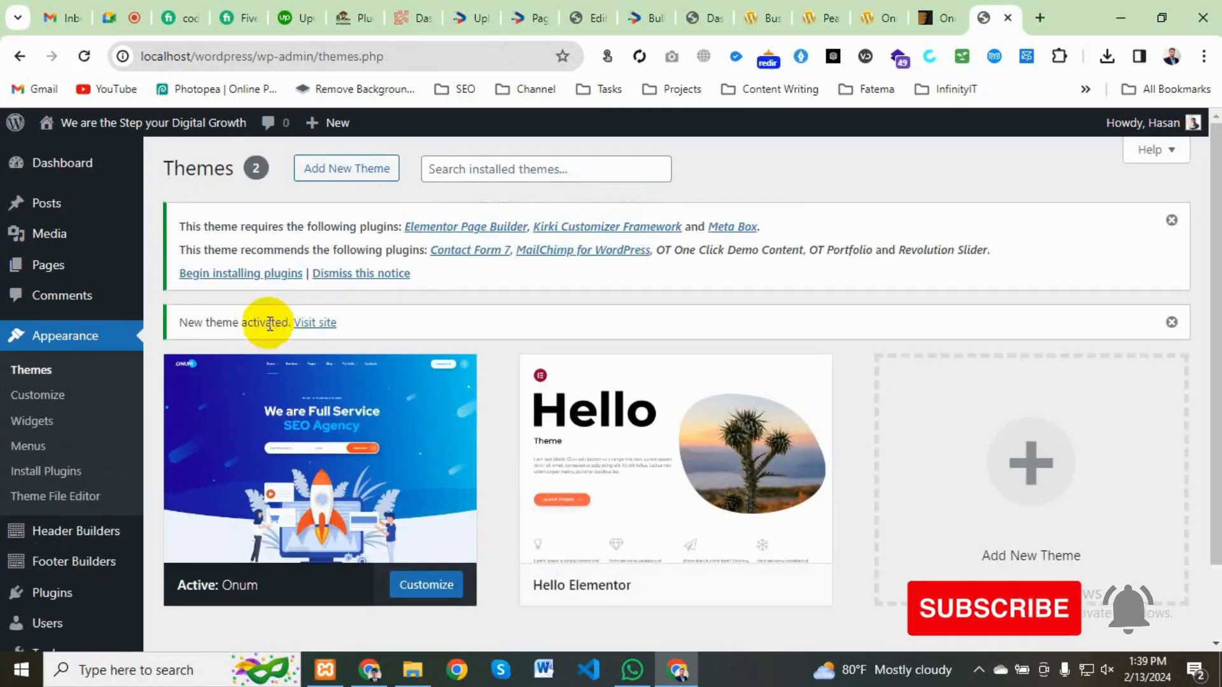
# Step: Delete the inactive Hello Elementor theme
pyautogui.click(686, 476)
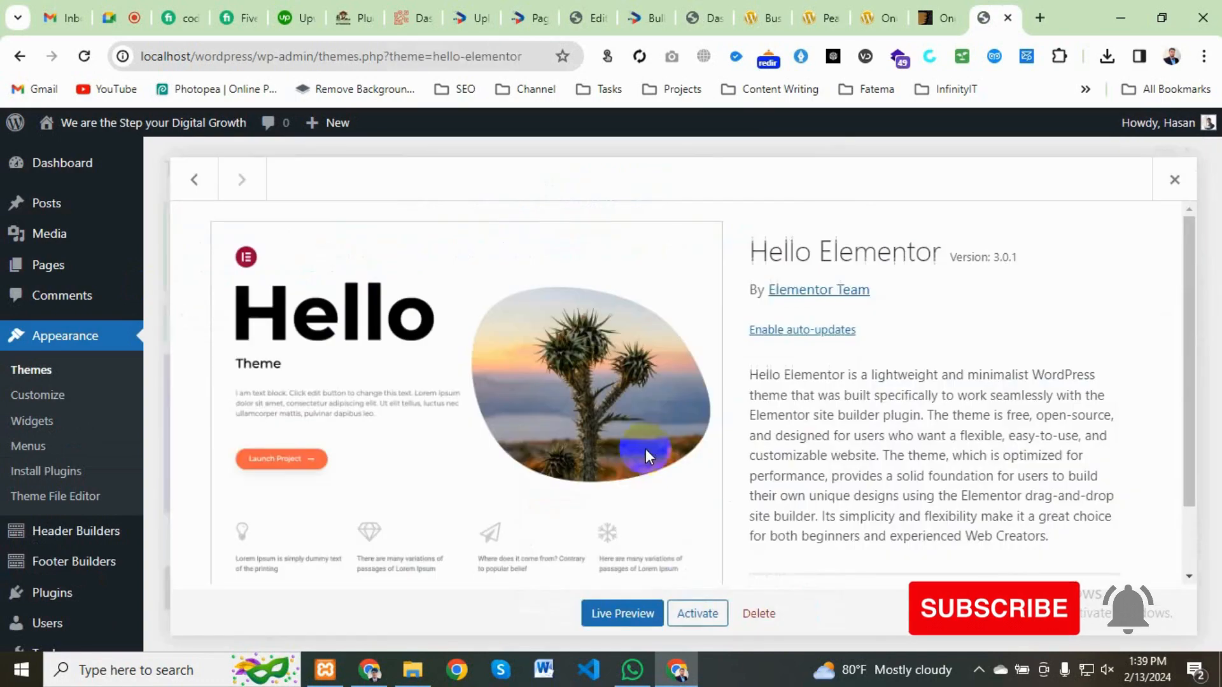
pyautogui.click(761, 613)
pyautogui.click(691, 207)
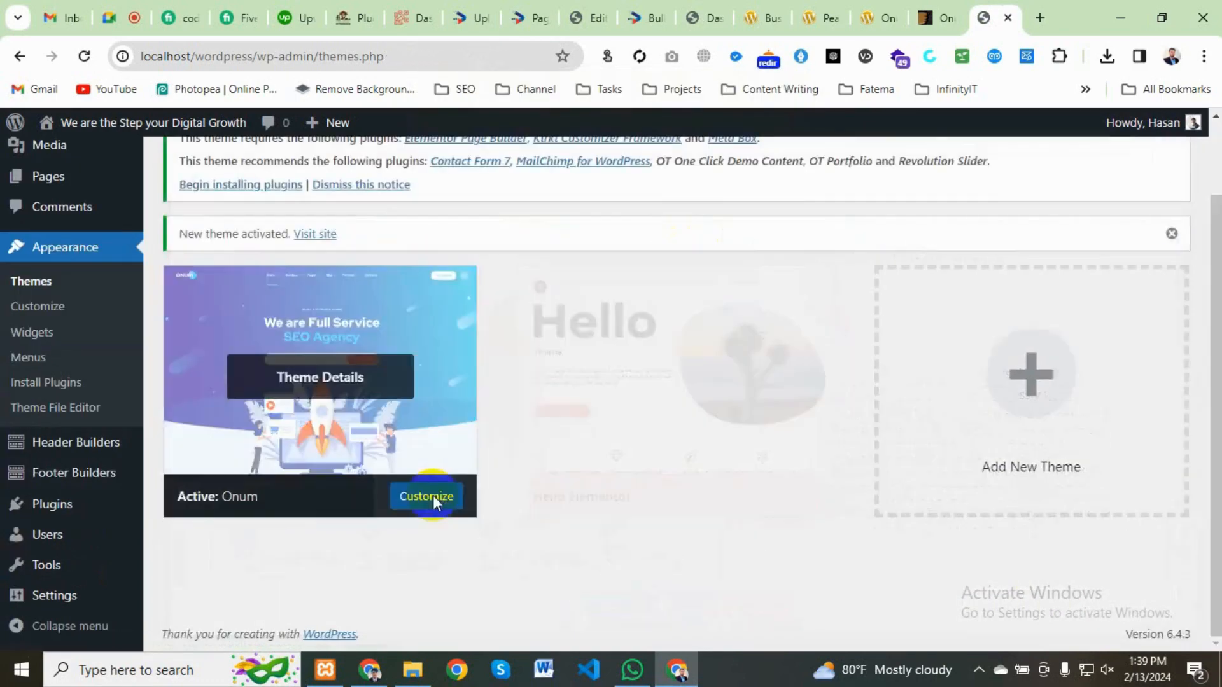
pyautogui.click(342, 506)
pyautogui.scroll(2, 361, 330)
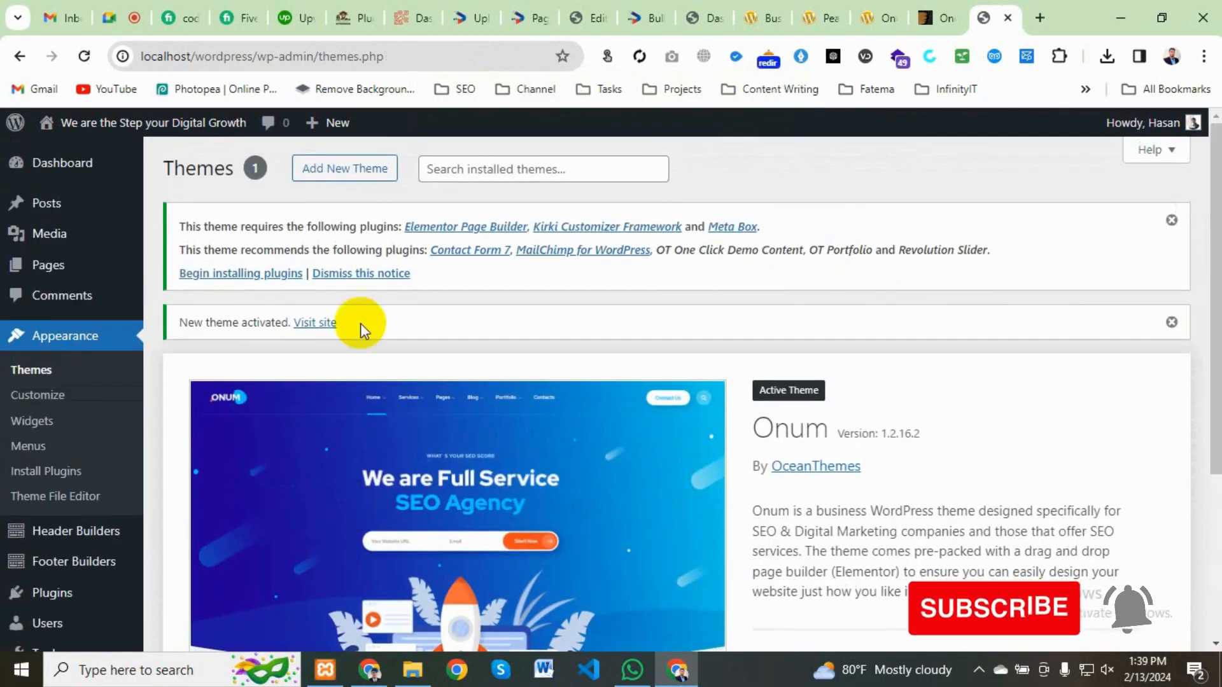
# Step: Open the theme's required-plugins installer and bulk-install all of its required and recommended plugins
pyautogui.click(219, 274)
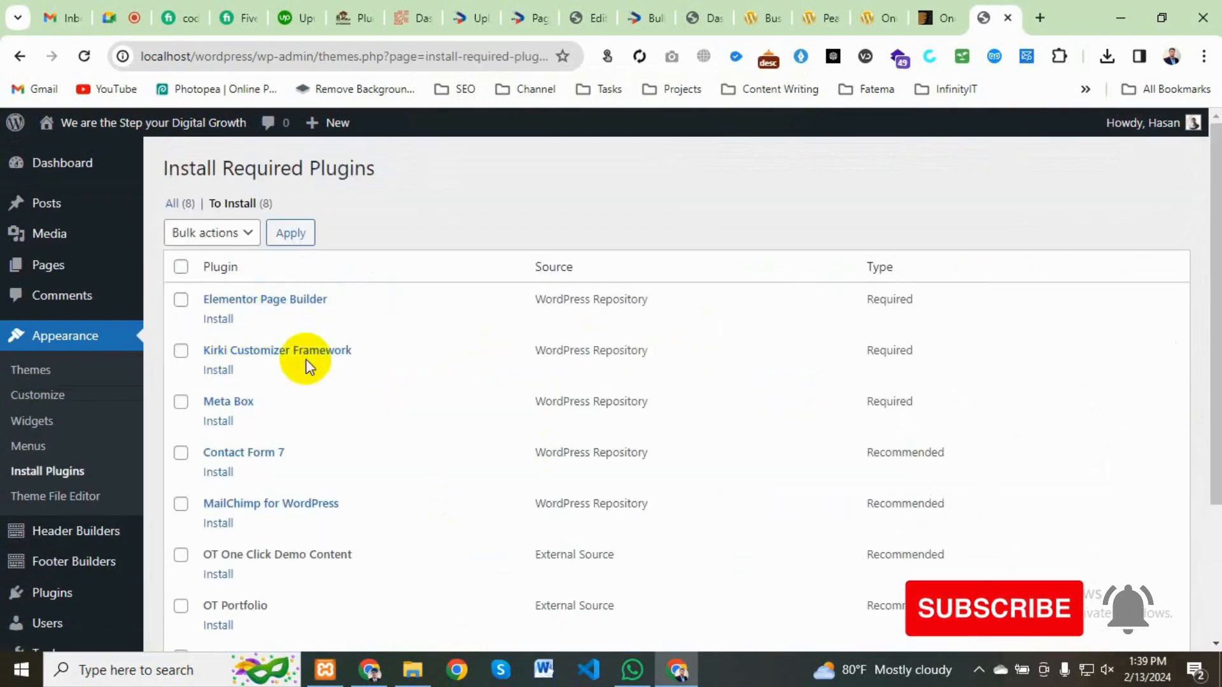
pyautogui.click(180, 267)
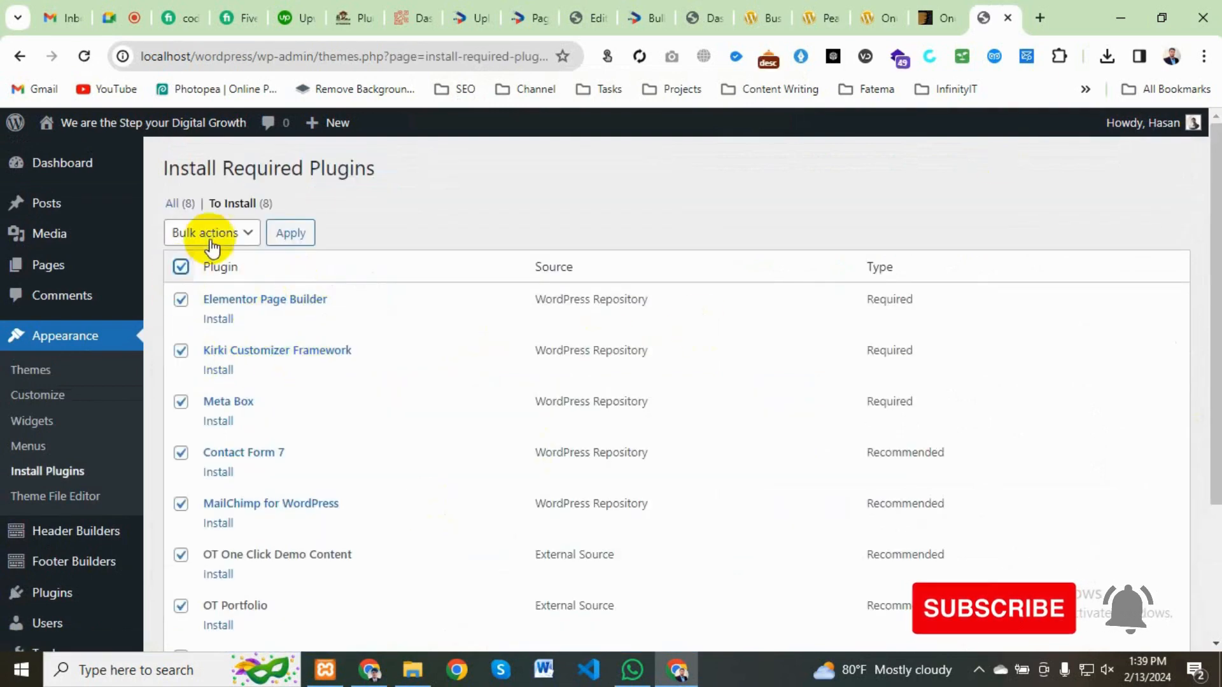
pyautogui.click(205, 233)
pyautogui.click(204, 272)
pyautogui.click(288, 234)
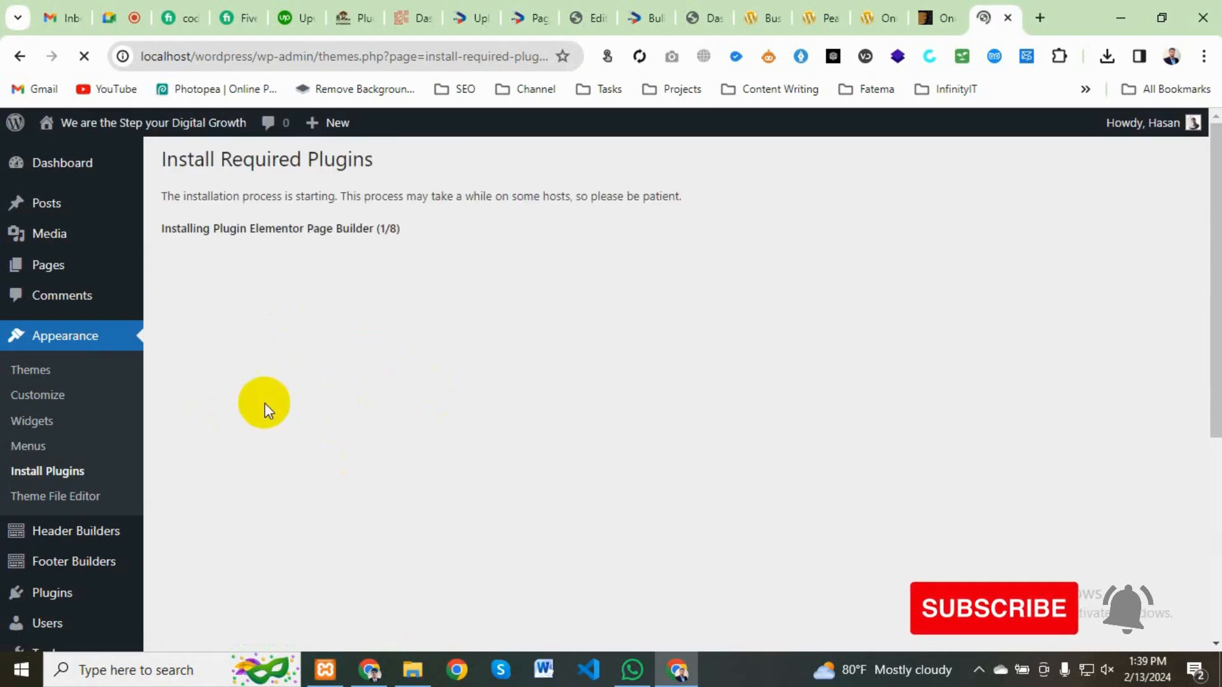
pyautogui.scroll(-1, 327, 475)
pyautogui.scroll(1, 455, 468)
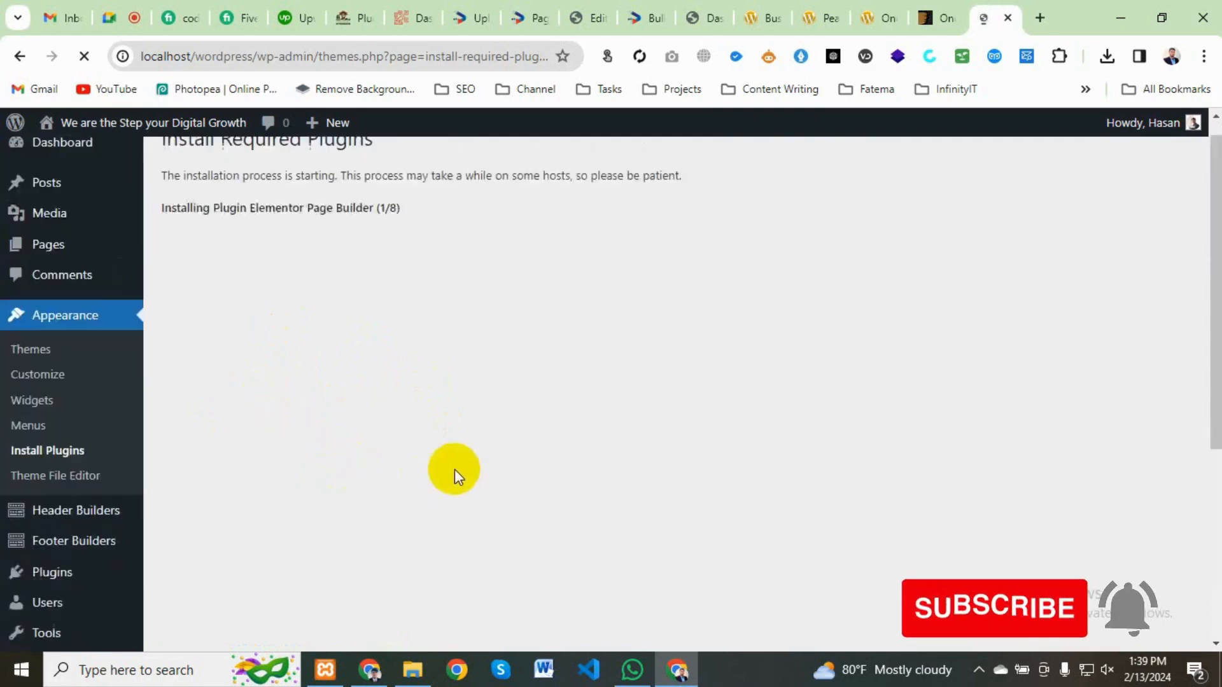
# Step: Examine the extracted Onum package in File Explorer, including its data-export and revolution-sliders folders, and switch back to Chrome
pyautogui.click(416, 655)
pyautogui.doubleClick(204, 156)
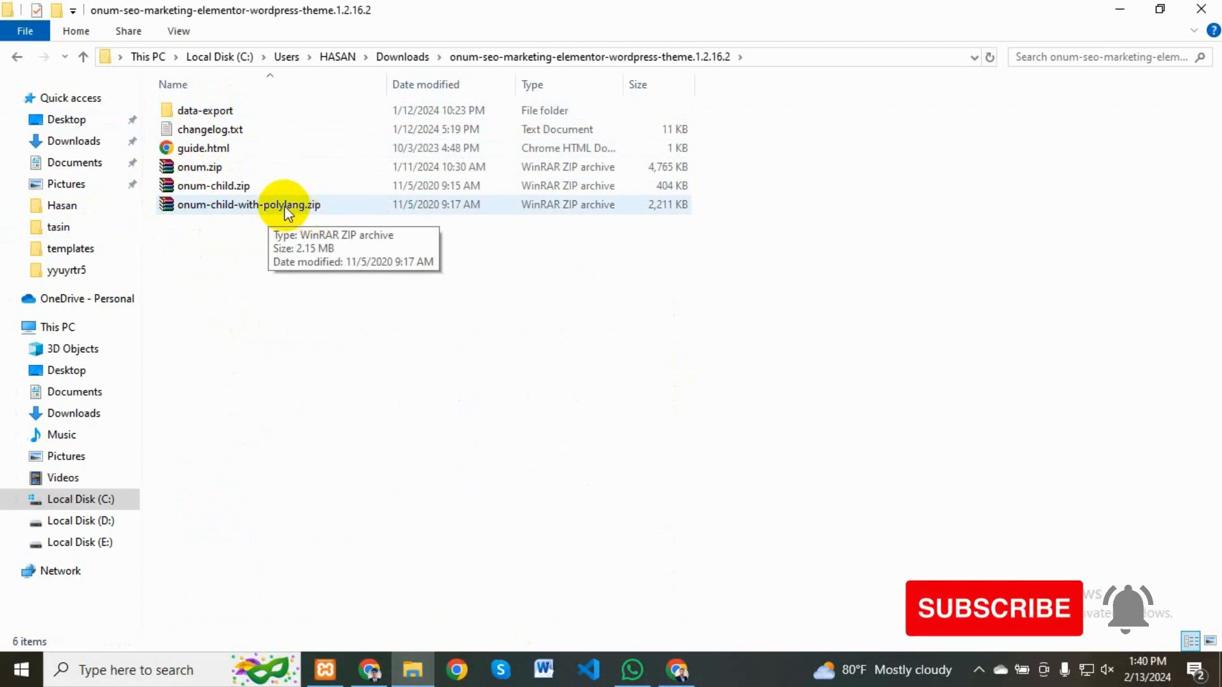
pyautogui.doubleClick(195, 111)
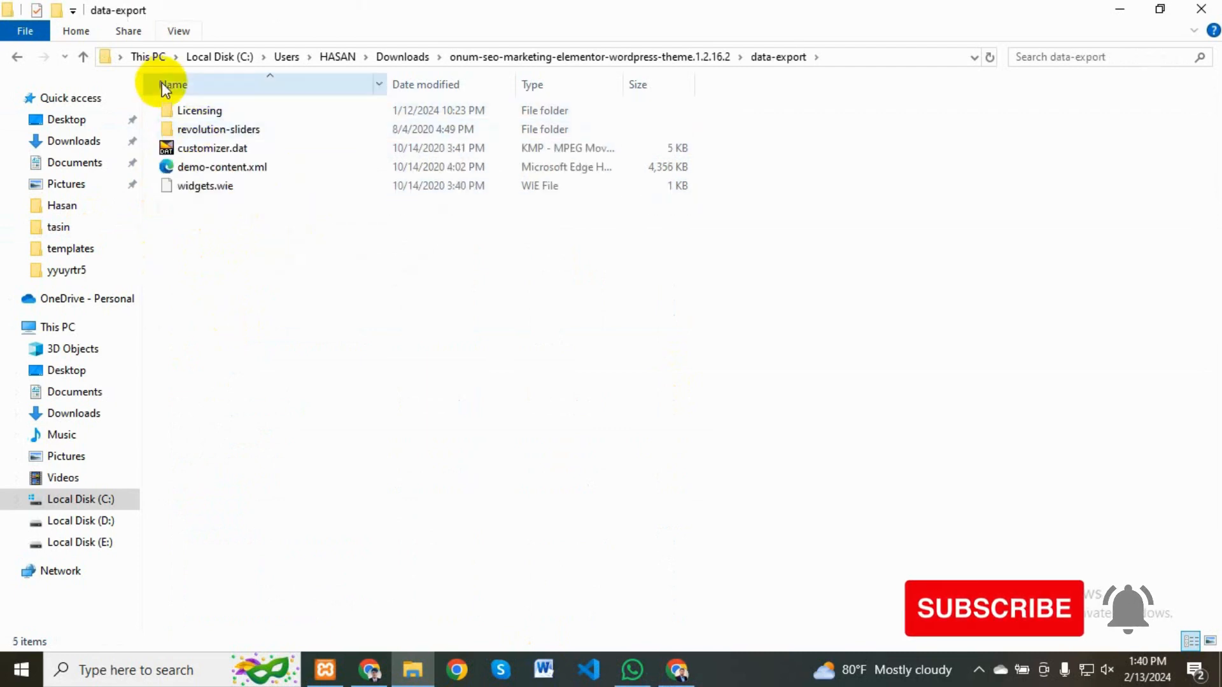
pyautogui.click(84, 57)
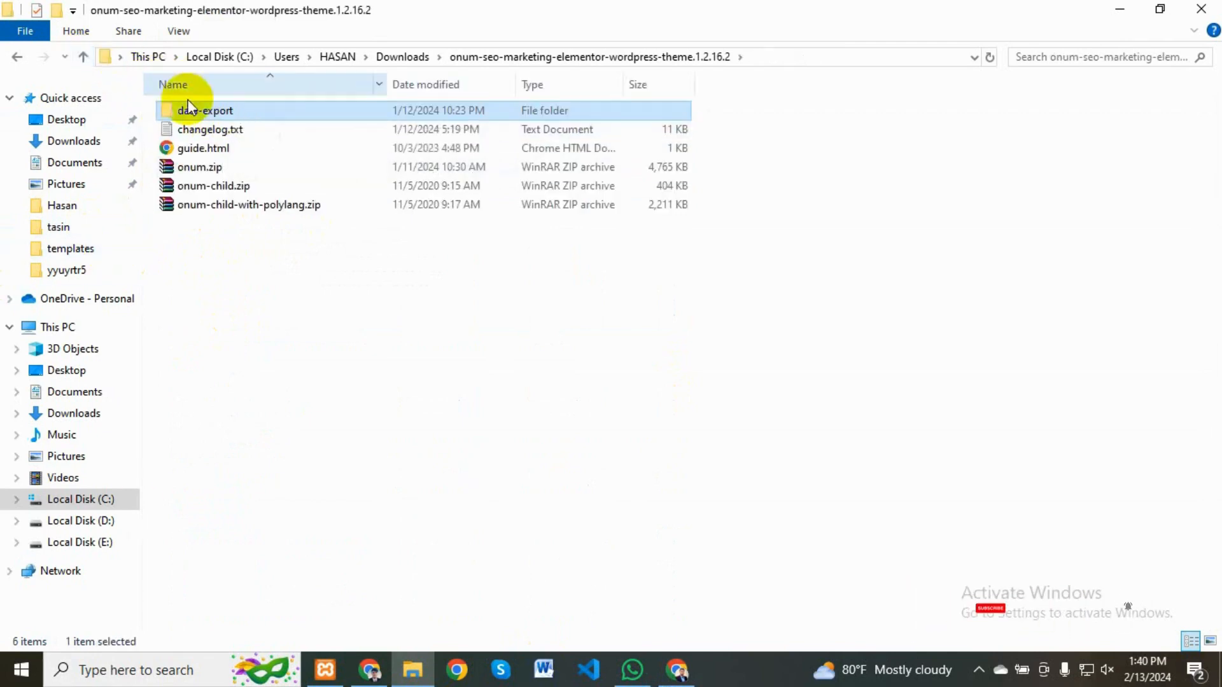
pyautogui.doubleClick(200, 113)
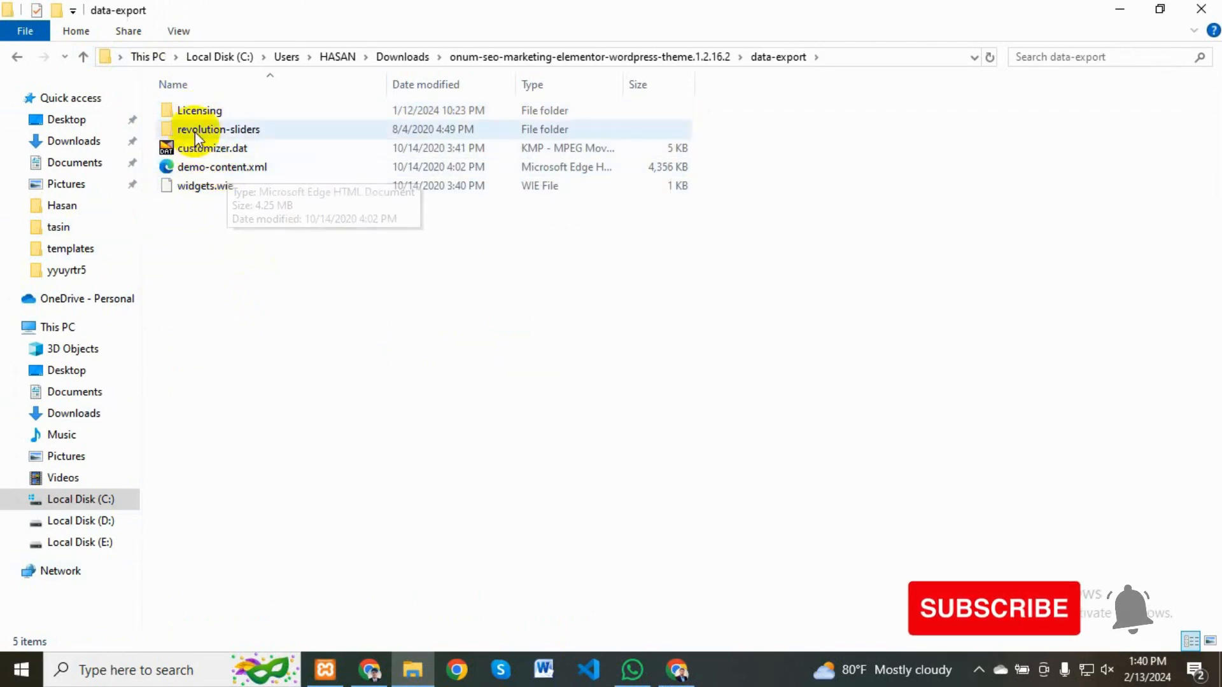
pyautogui.click(219, 131)
pyautogui.doubleClick(219, 131)
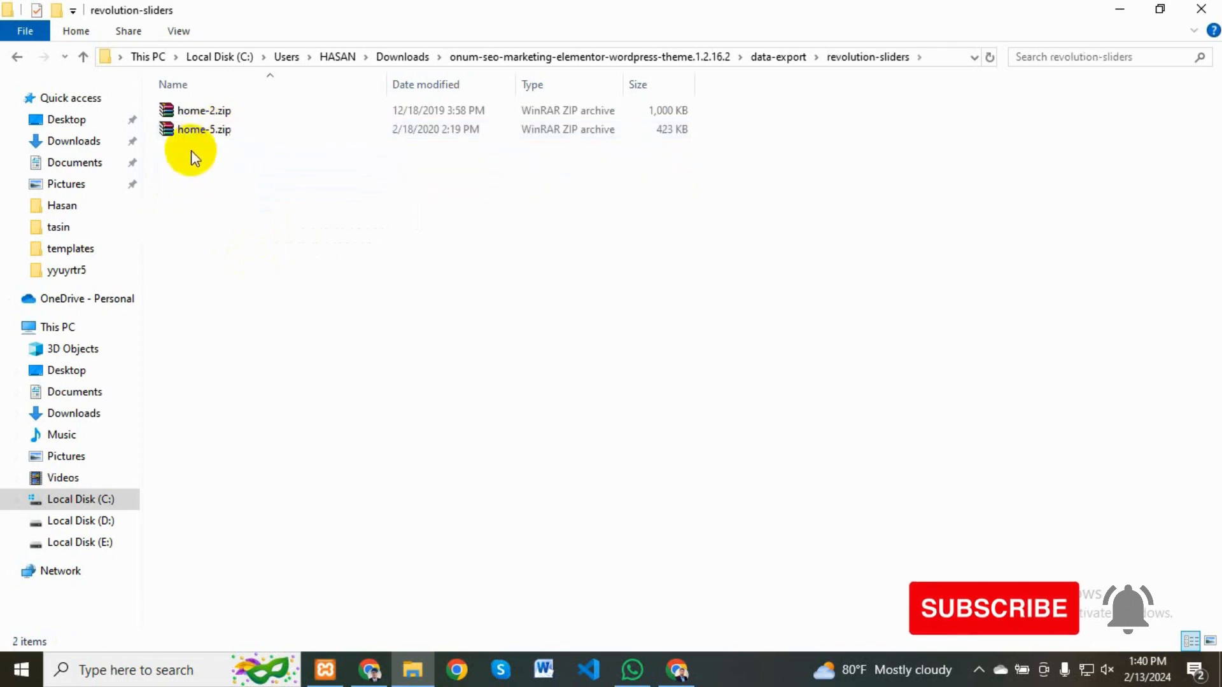
pyautogui.click(75, 59)
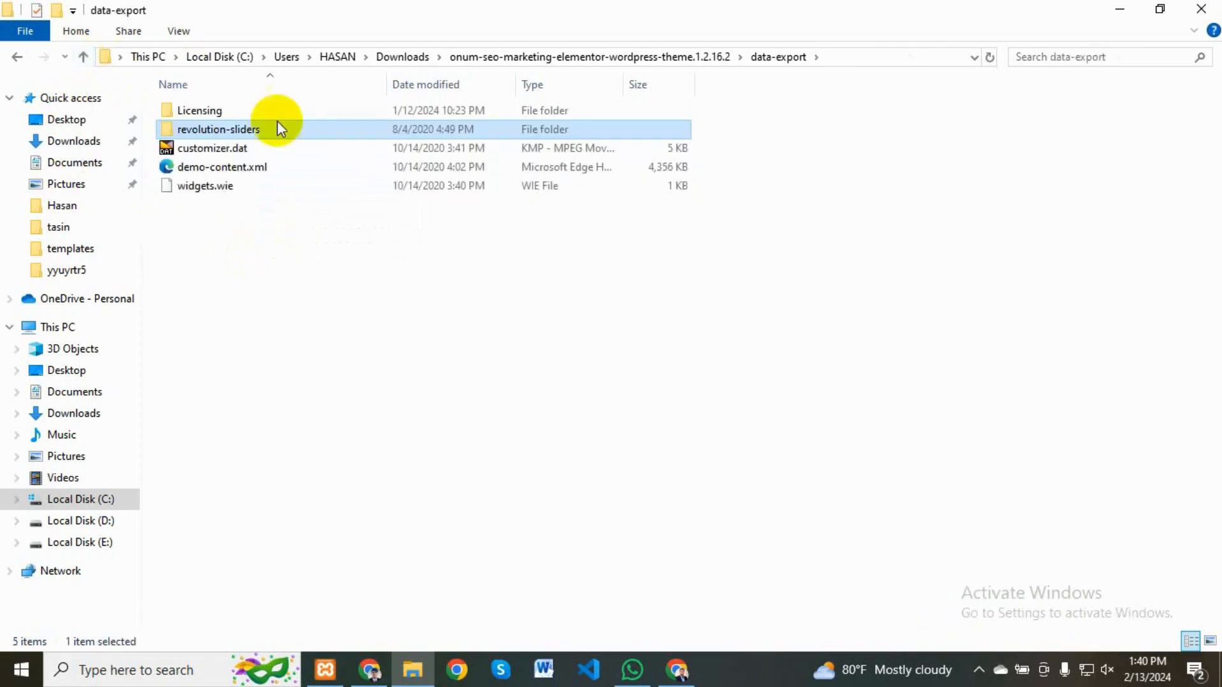
pyautogui.click(677, 669)
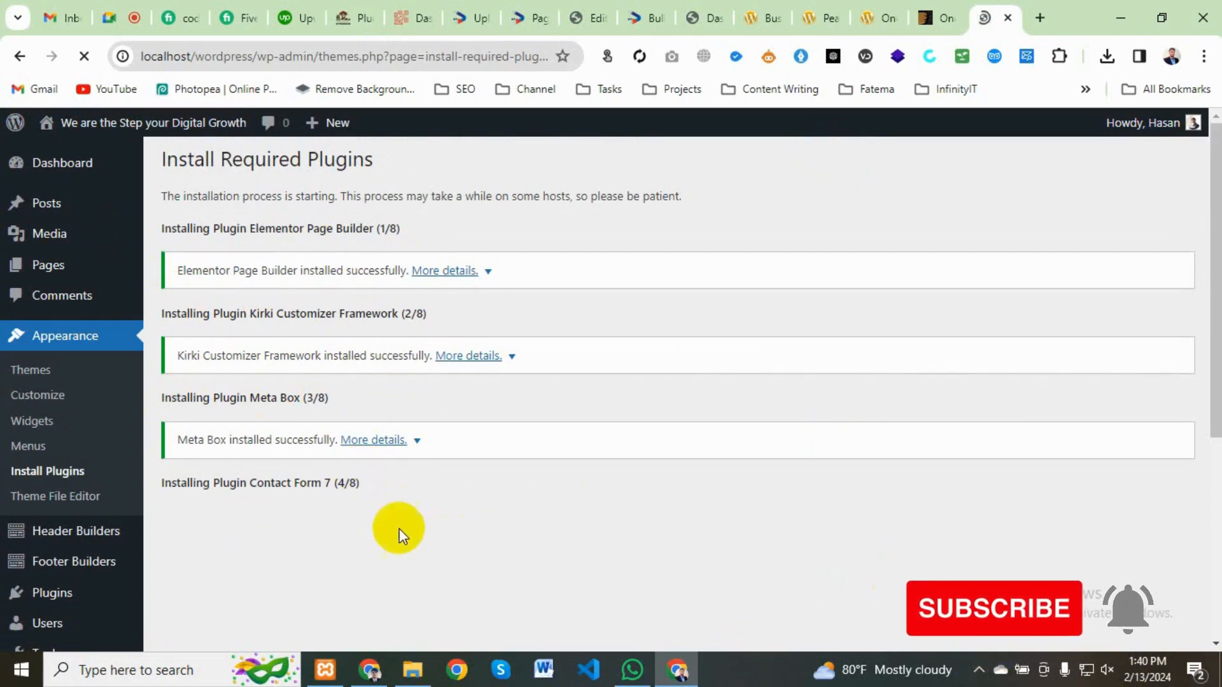
# Step: Review the plugin installation log, return to the required-plugins installer, and bulk-activate all the installed plugins
pyautogui.click(984, 669)
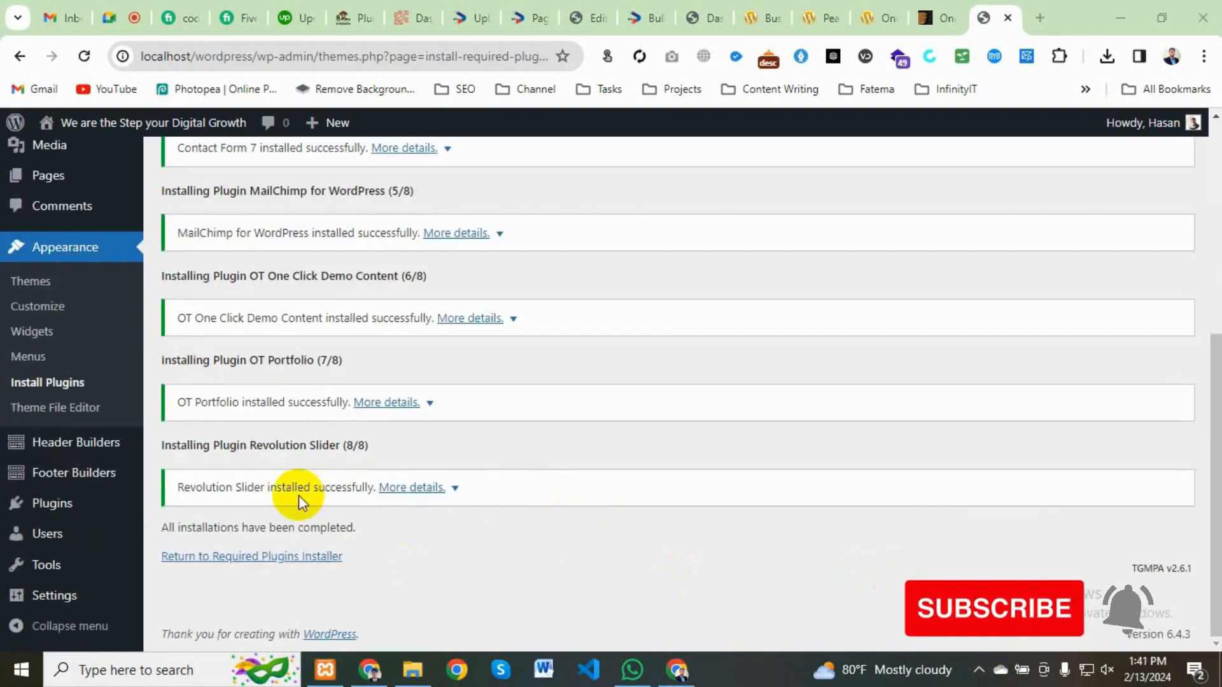
pyautogui.scroll(5, 299, 496)
pyautogui.scroll(2, 275, 493)
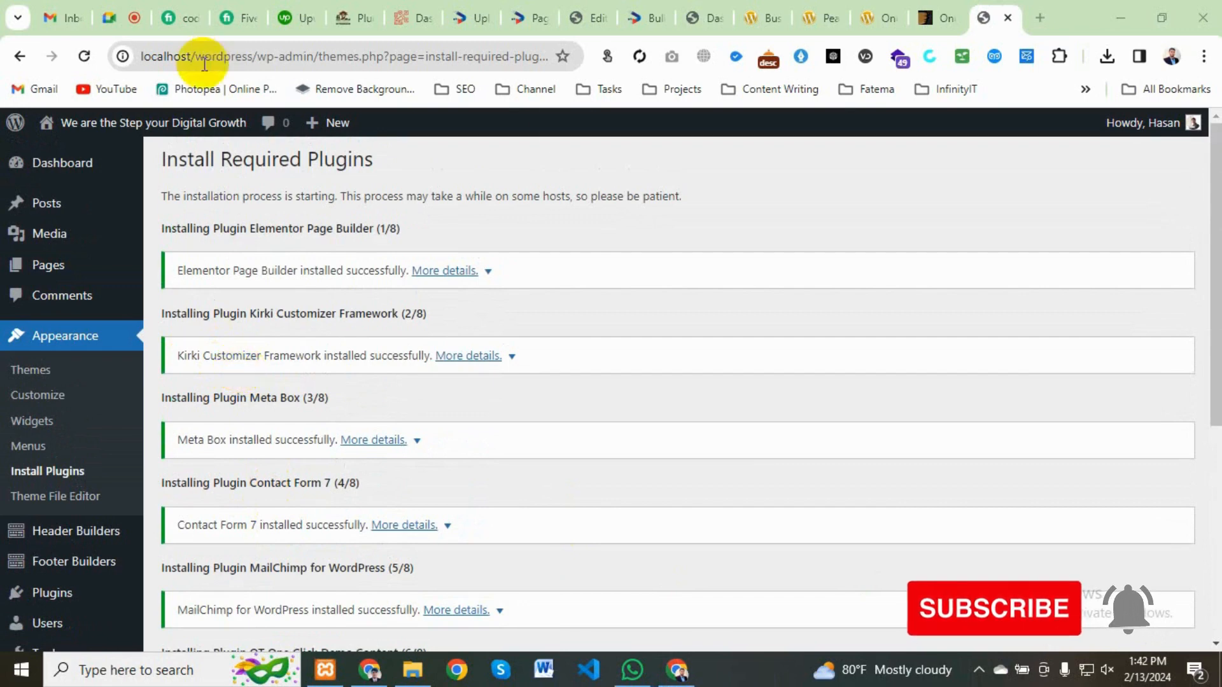
pyautogui.scroll(-5, 349, 396)
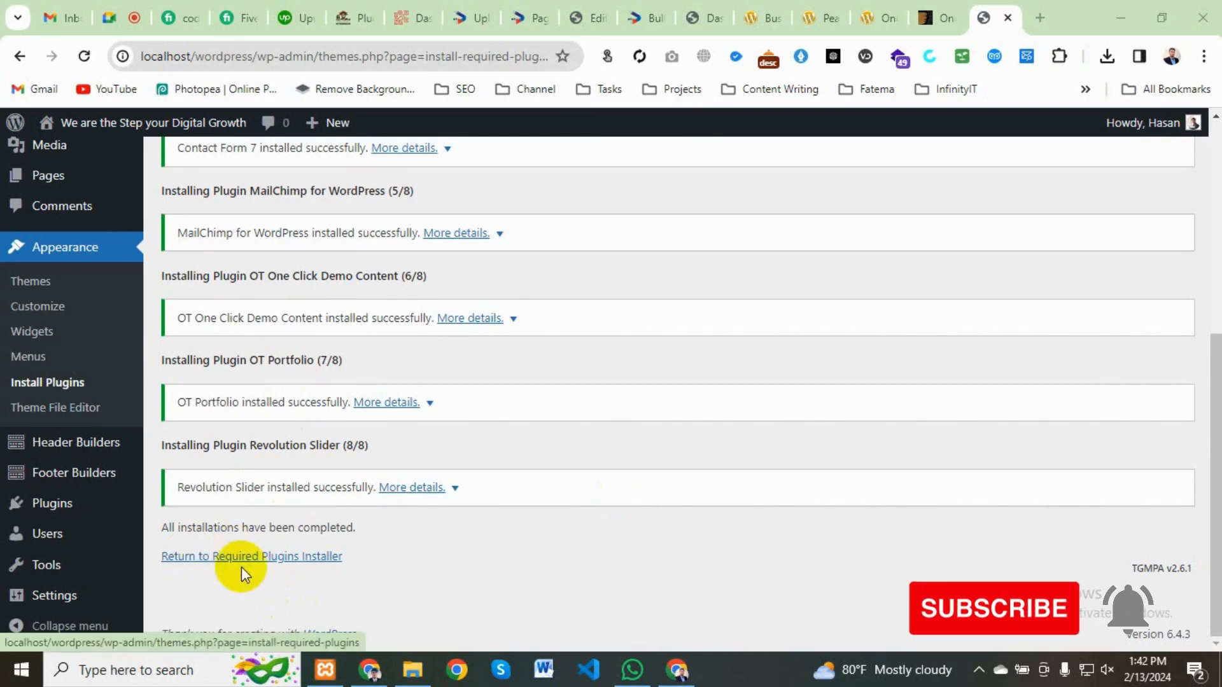
pyautogui.click(258, 564)
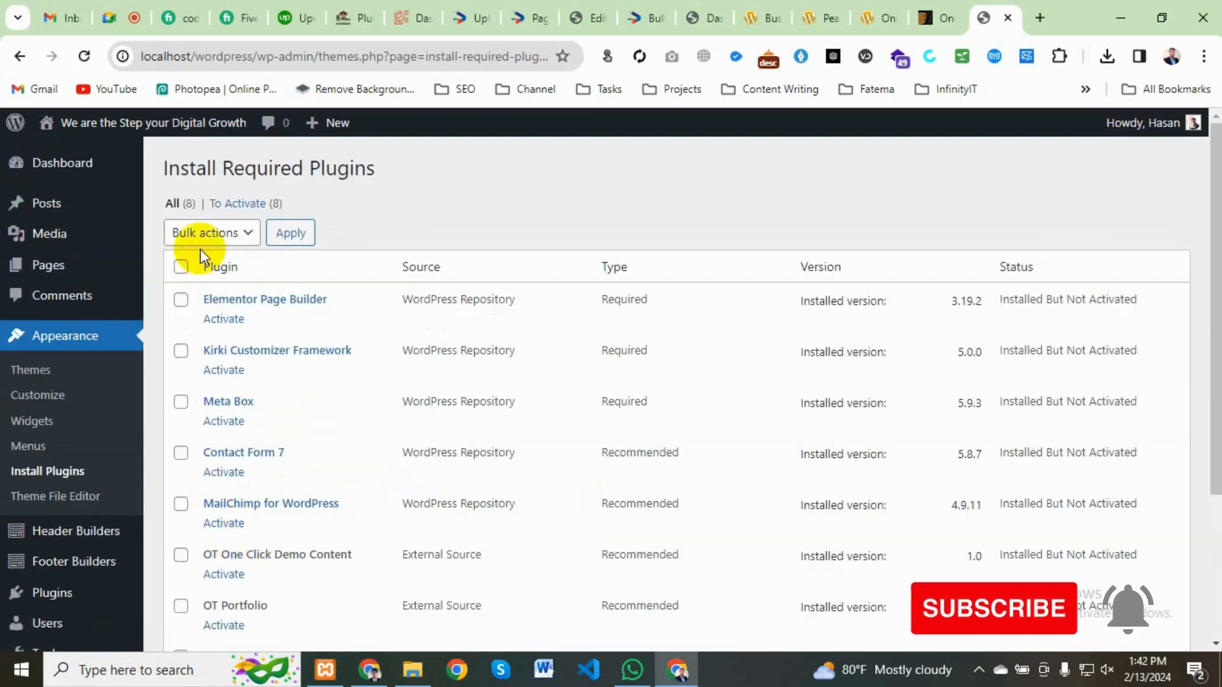
pyautogui.click(180, 267)
pyautogui.click(236, 233)
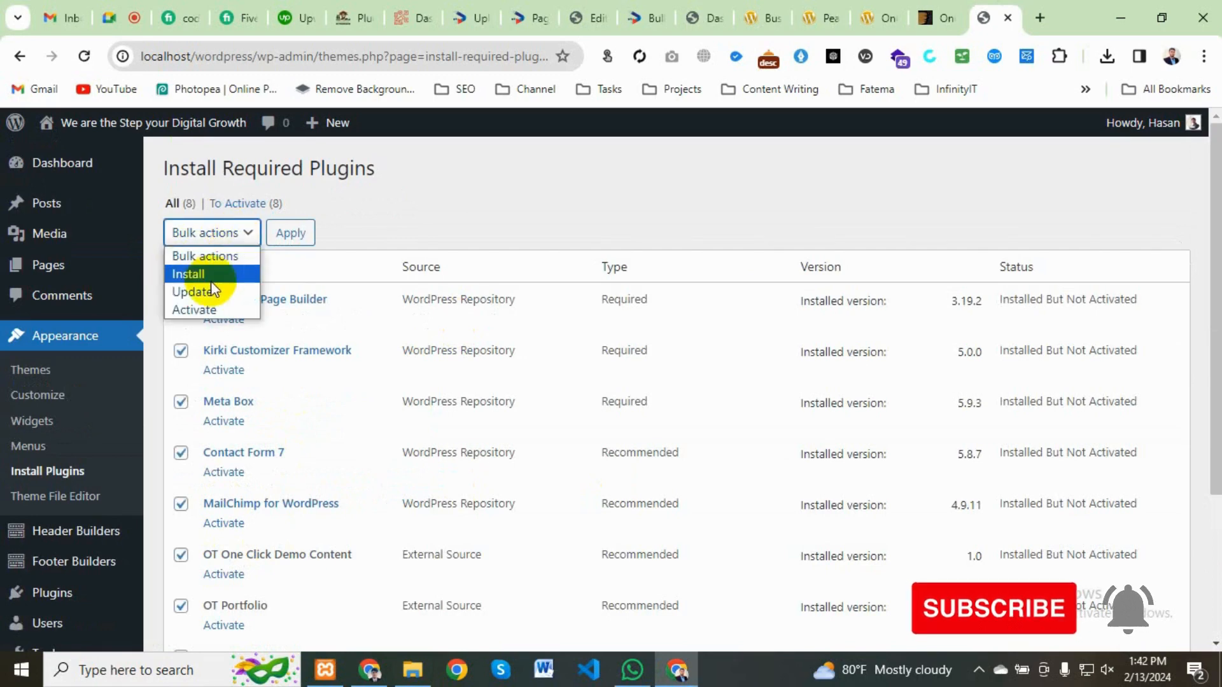
pyautogui.click(212, 310)
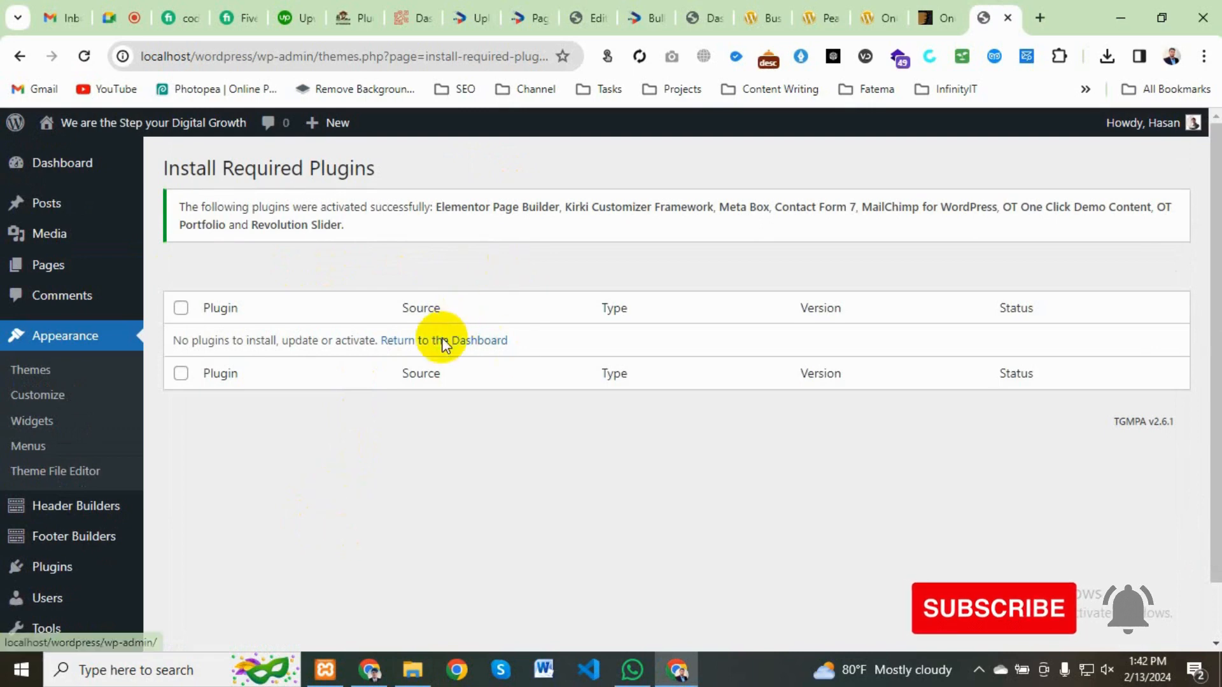
# Step: Leave the Elementor onboarding by loading localhost/wordpress/wp-admin/, and dismiss the Kirki font cache notice on the dashboard
pyautogui.click(437, 339)
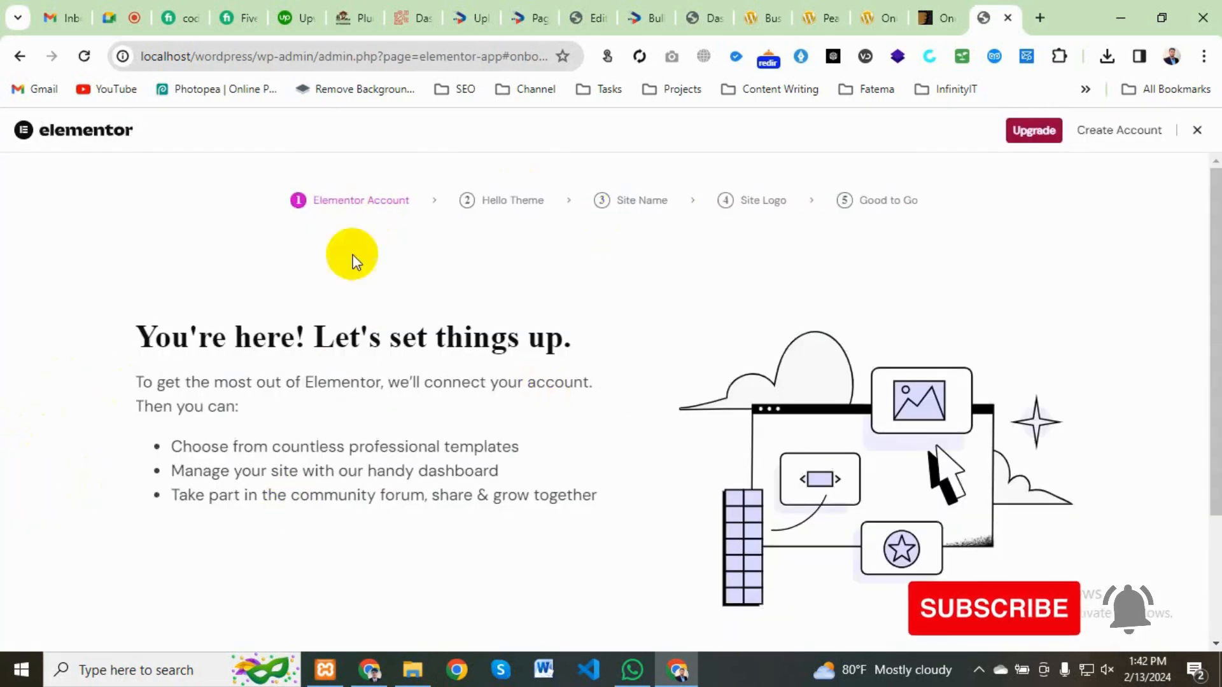
pyautogui.moveTo(319, 56); pyautogui.dragTo(628, 58)
pyautogui.press('BackSpace')
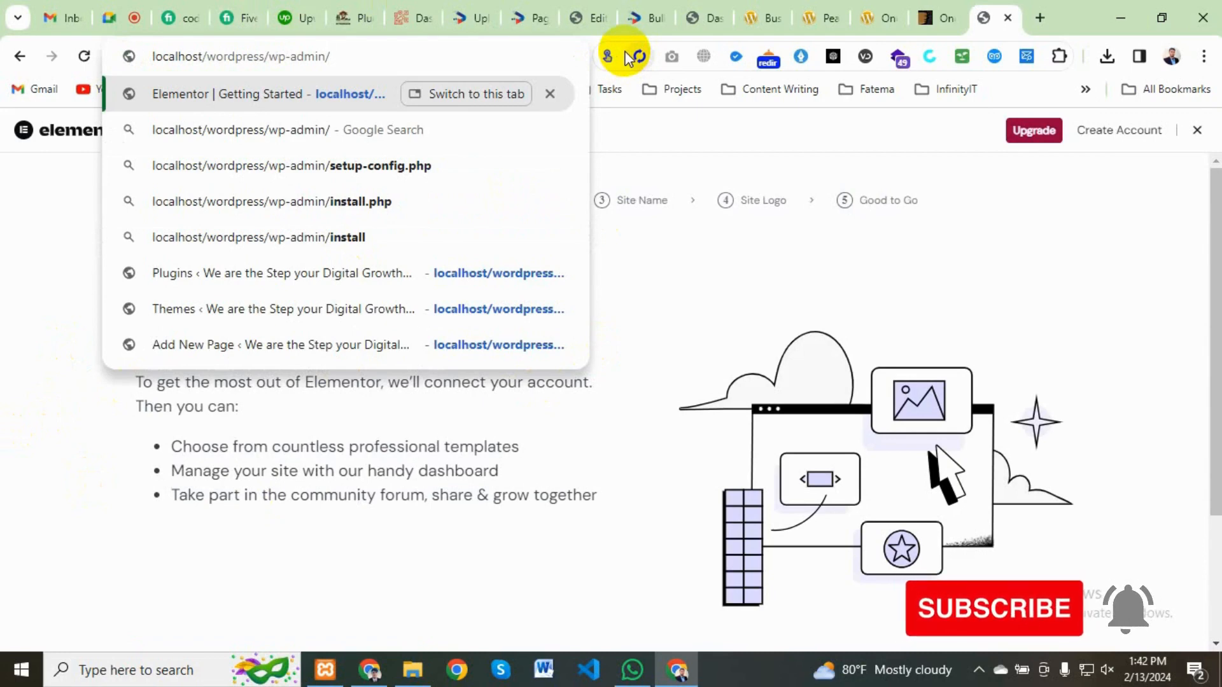
pyautogui.press('Return')
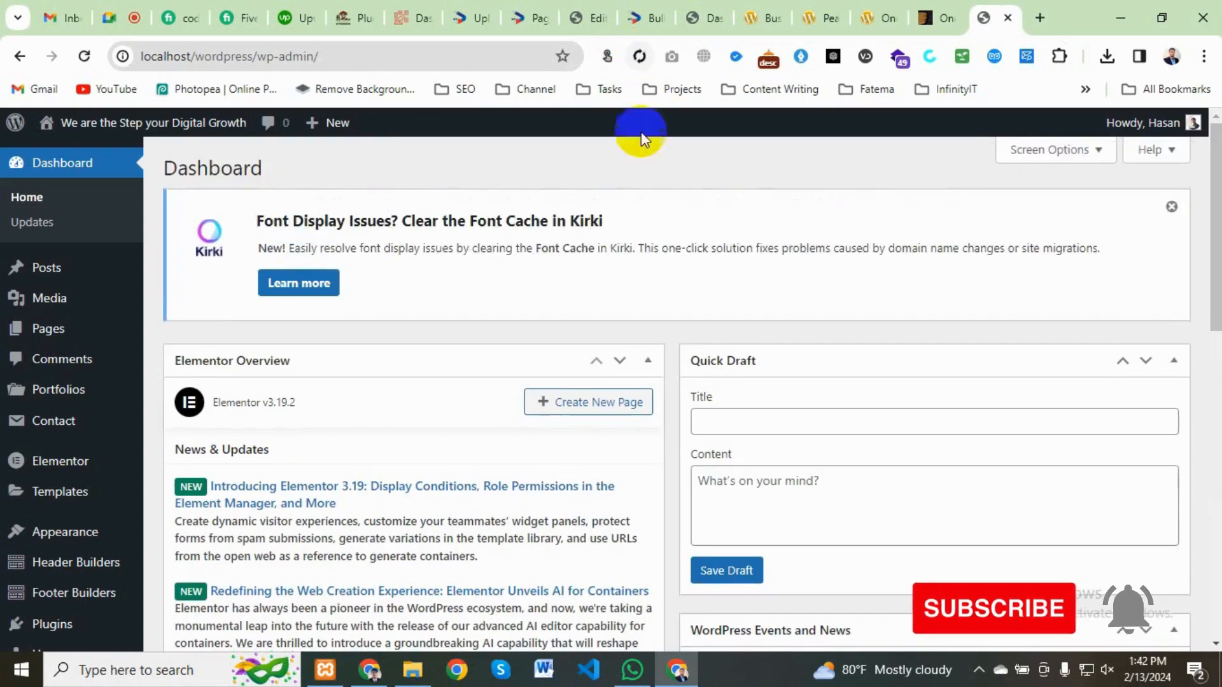
pyautogui.click(1172, 206)
# Step: Examine the admin menu entries for the new theme and plugins, such as Portfolios, Contact, Templates, and Header and Footer Builders
pyautogui.scroll(-4, 76, 536)
pyautogui.moveTo(75, 538)
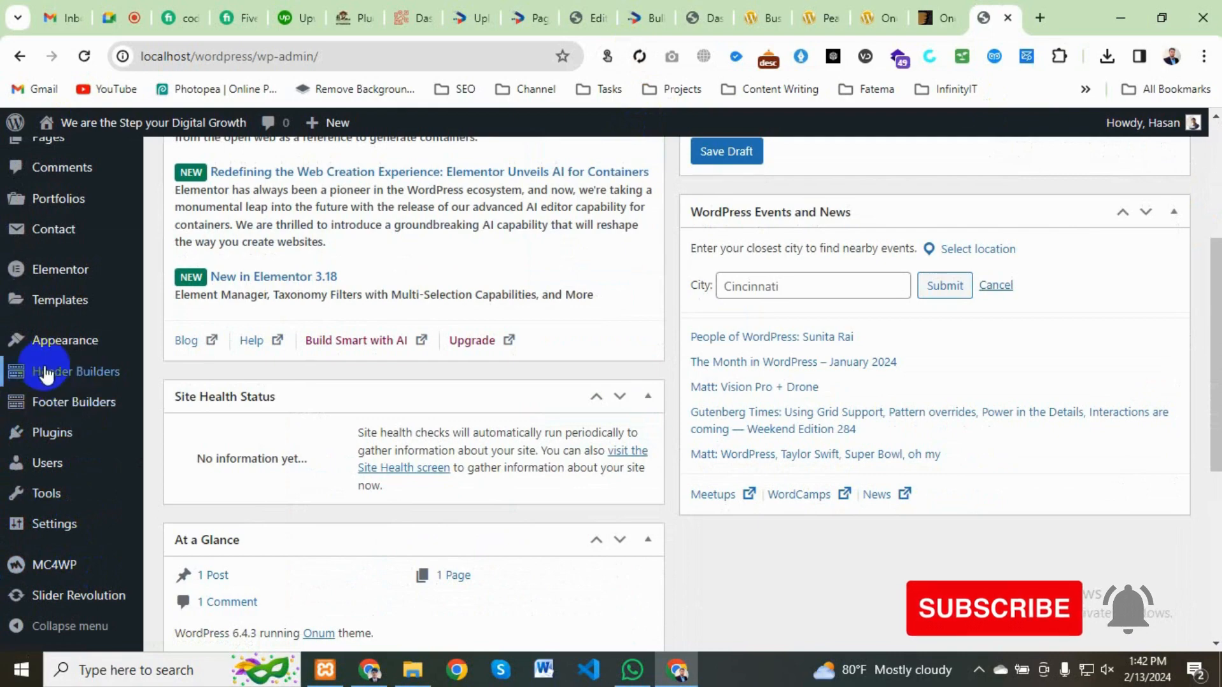
pyautogui.scroll(4, 26, 560)
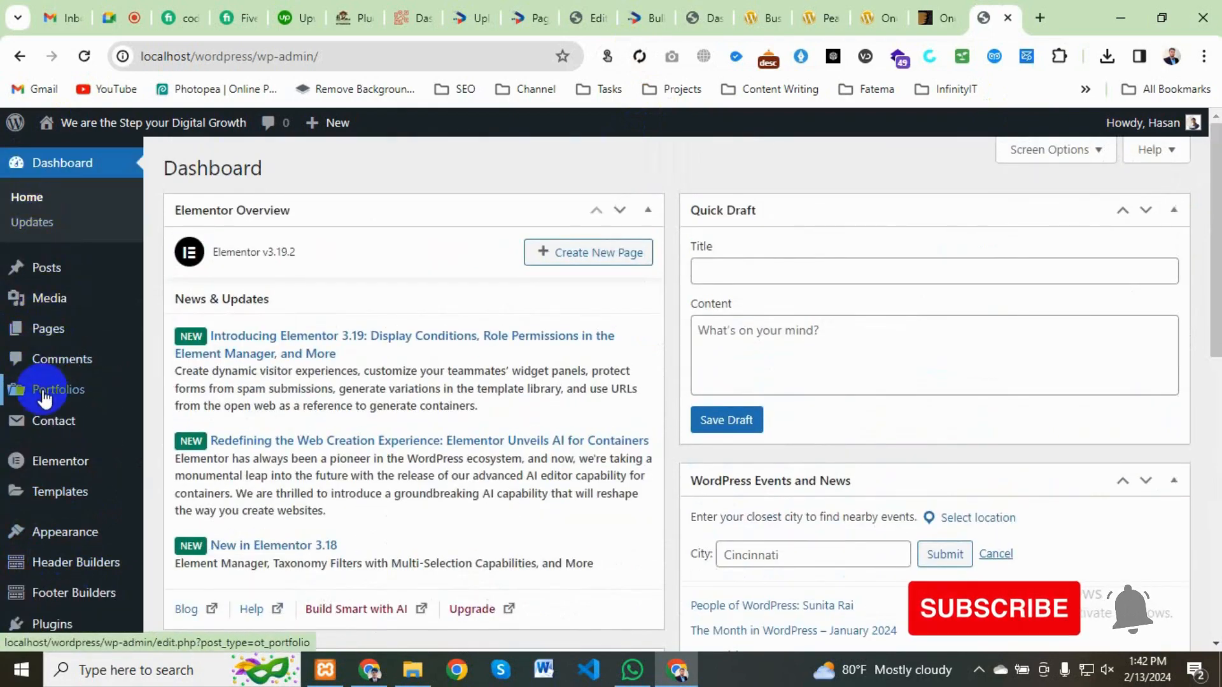
pyautogui.scroll(-3, 42, 392)
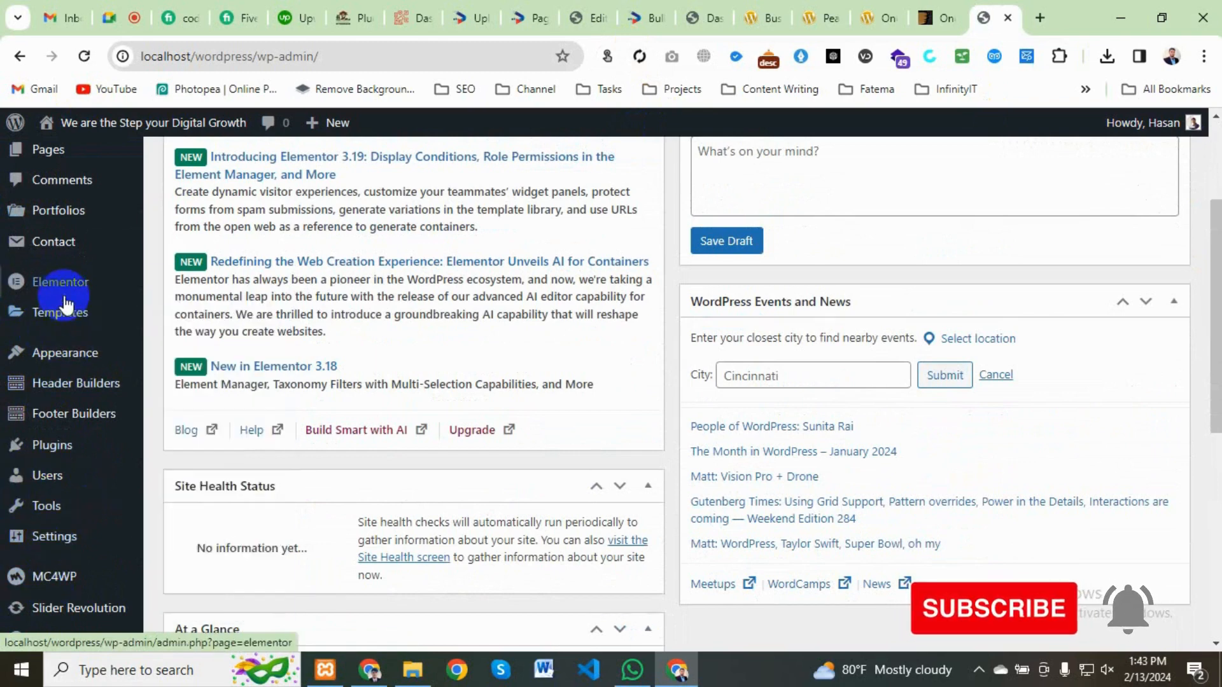
pyautogui.moveTo(62, 319)
pyautogui.scroll(-4, 55, 407)
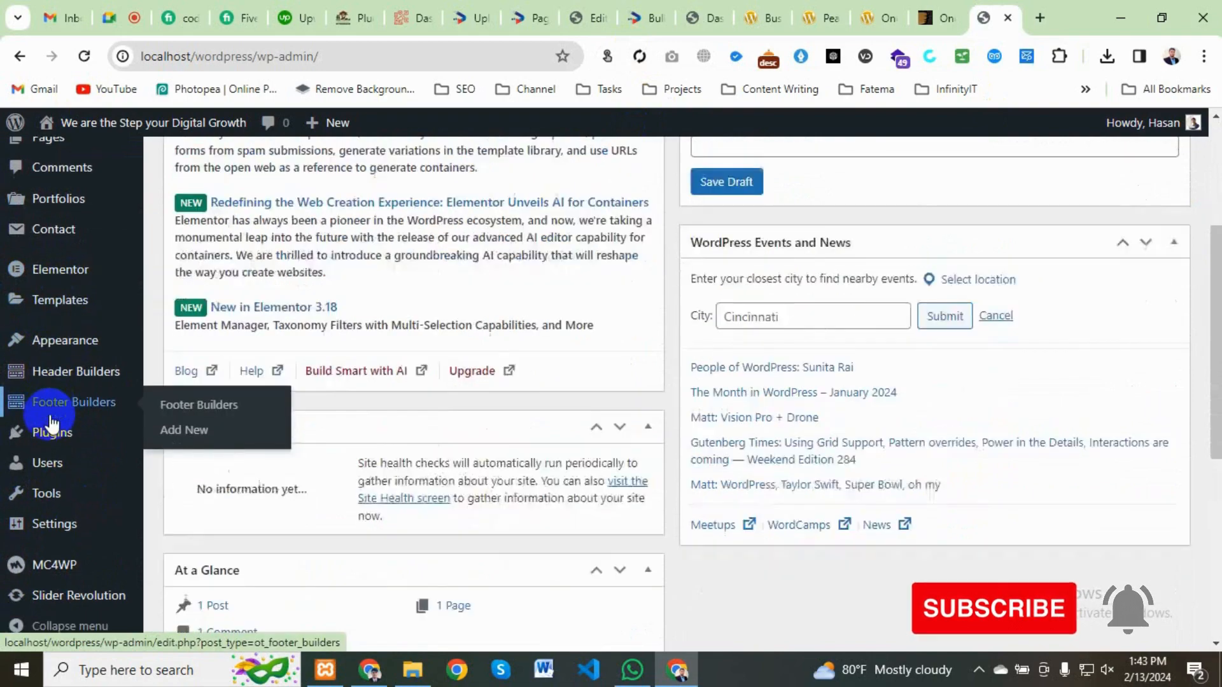
pyautogui.scroll(3, 63, 557)
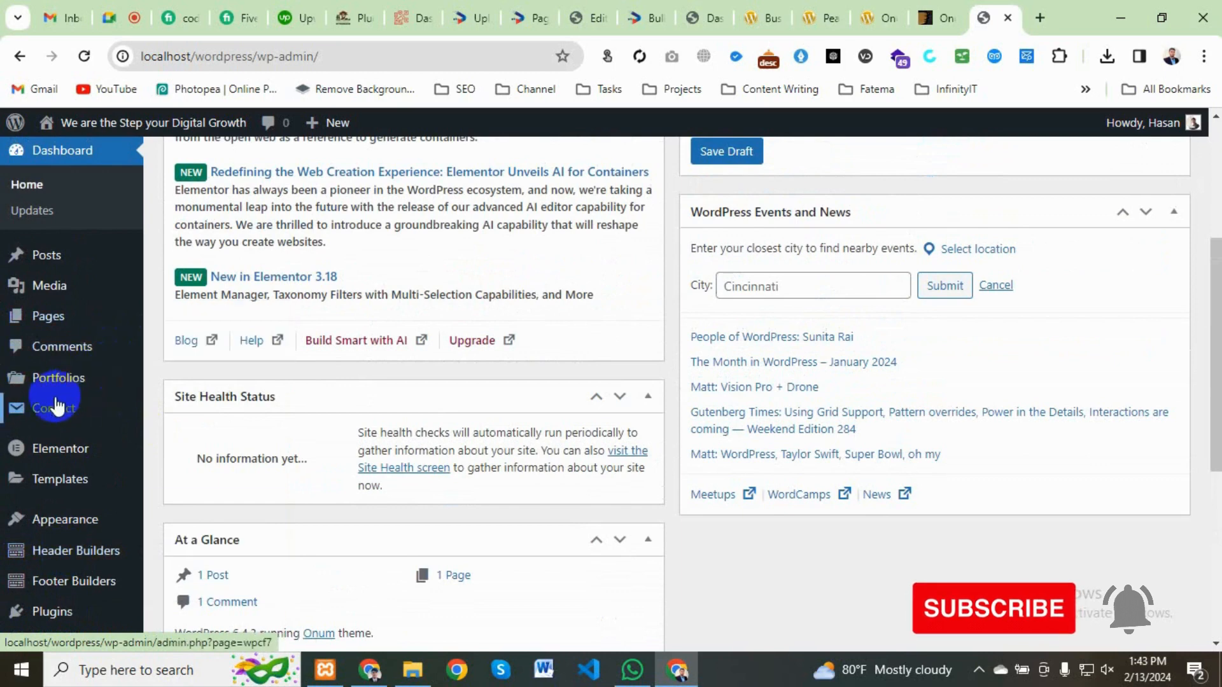
pyautogui.moveTo(54, 408)
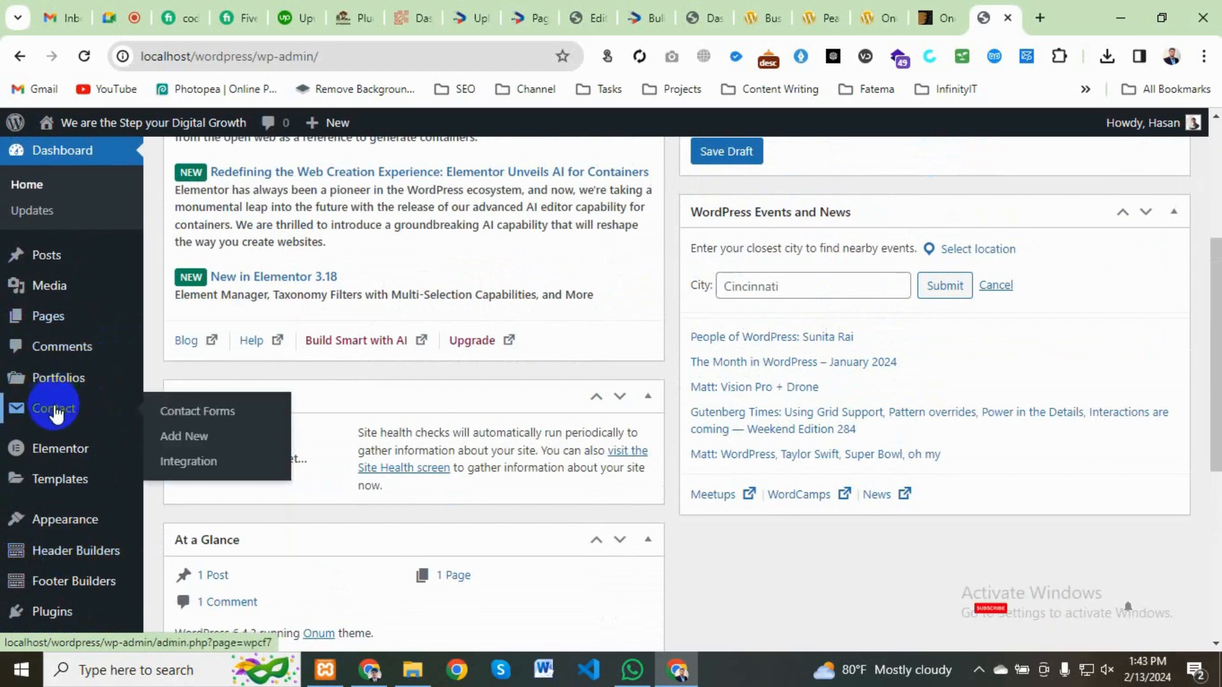
# Step: Open the theme's Import Demo Data page and look over the available home page demos
pyautogui.scroll(-2, 55, 411)
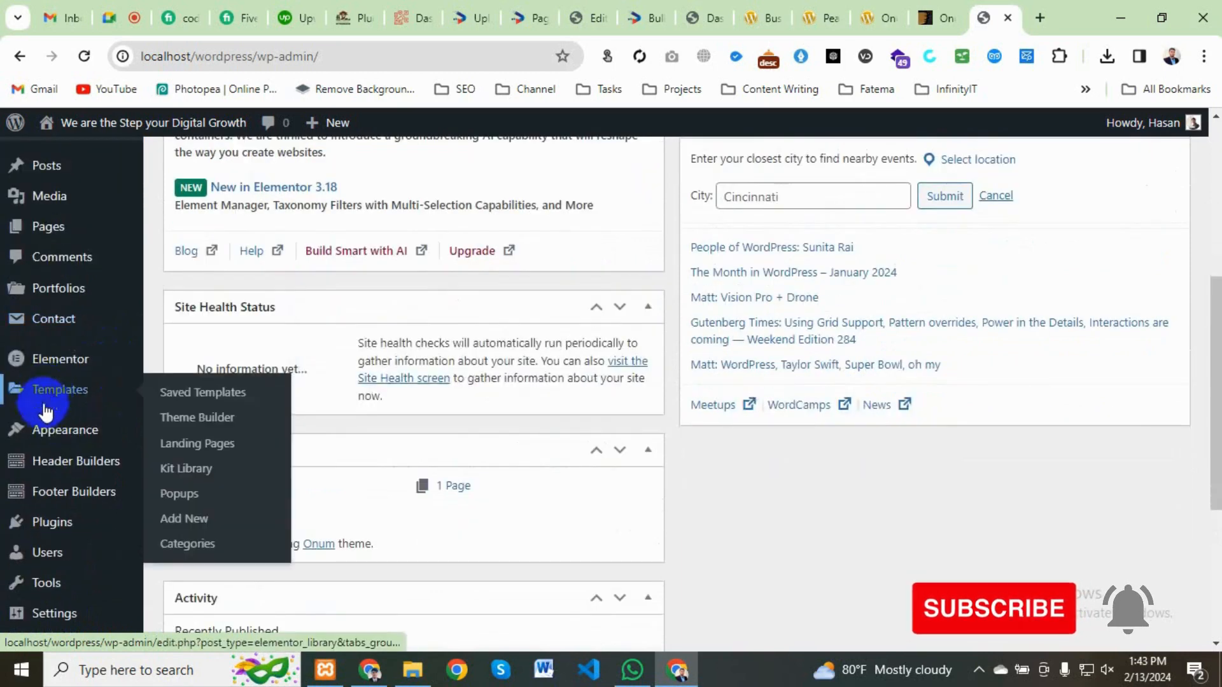
pyautogui.moveTo(59, 432)
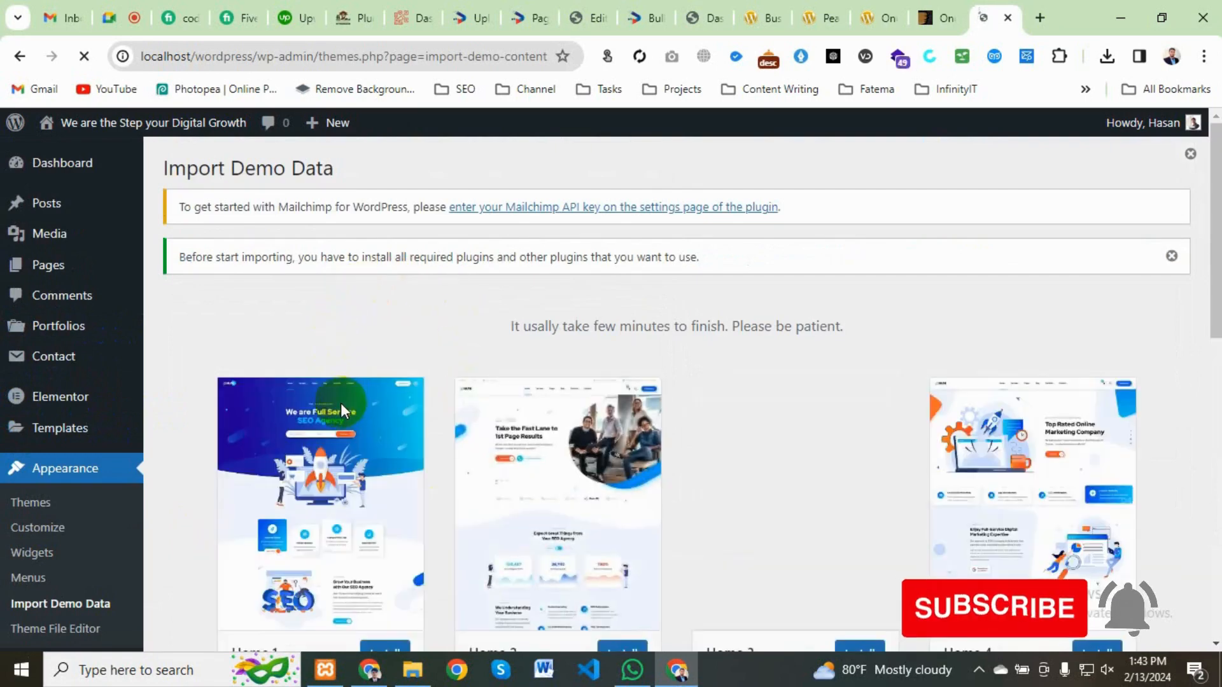
pyautogui.scroll(-3, 341, 403)
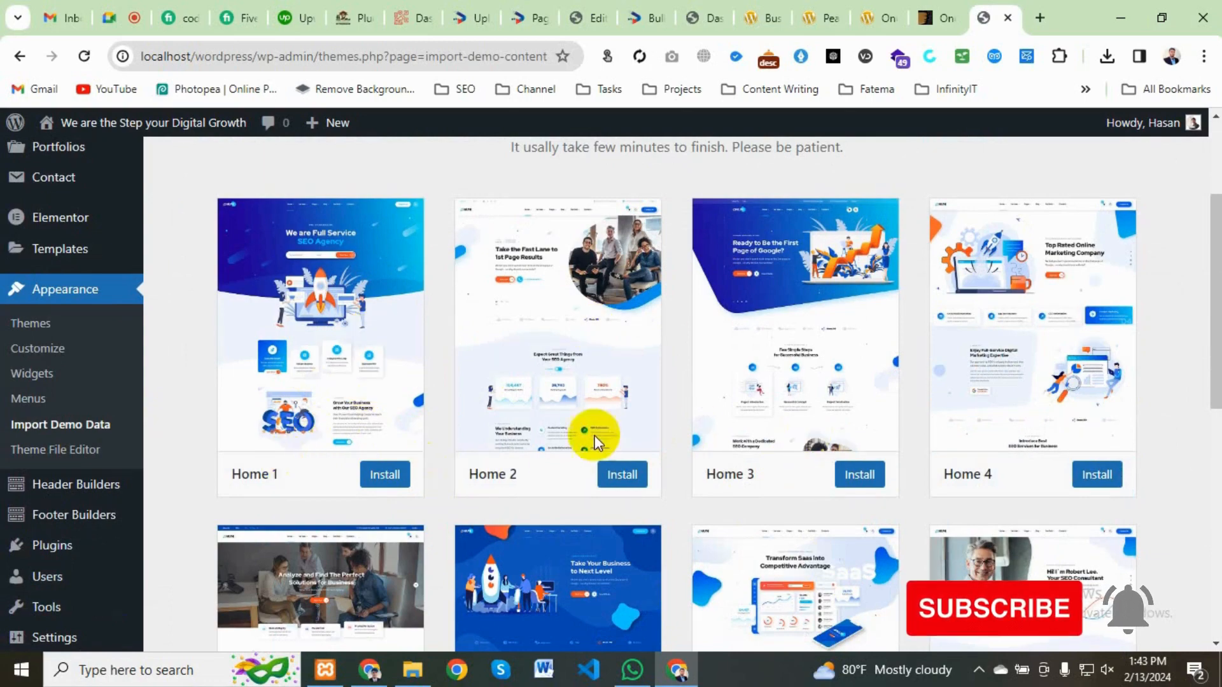
# Step: Compare the home page demos from Home 1 through Home 9 to decide which one to import
pyautogui.scroll(-9, 545, 442)
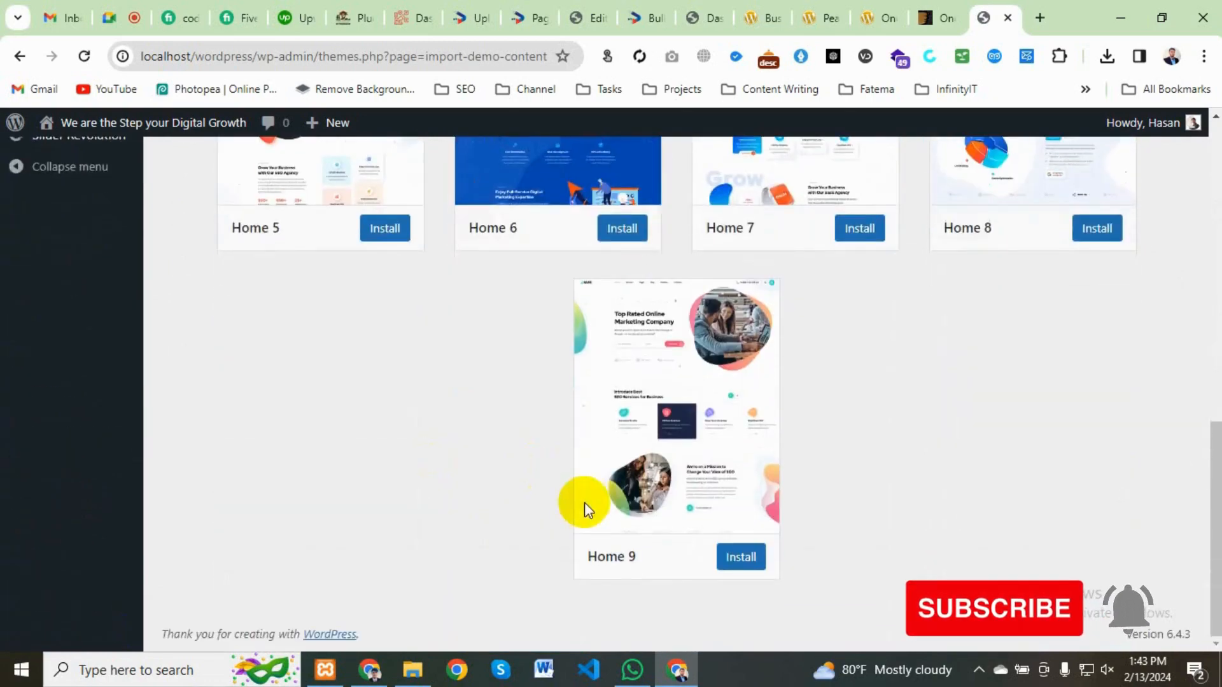
pyautogui.scroll(10, 581, 503)
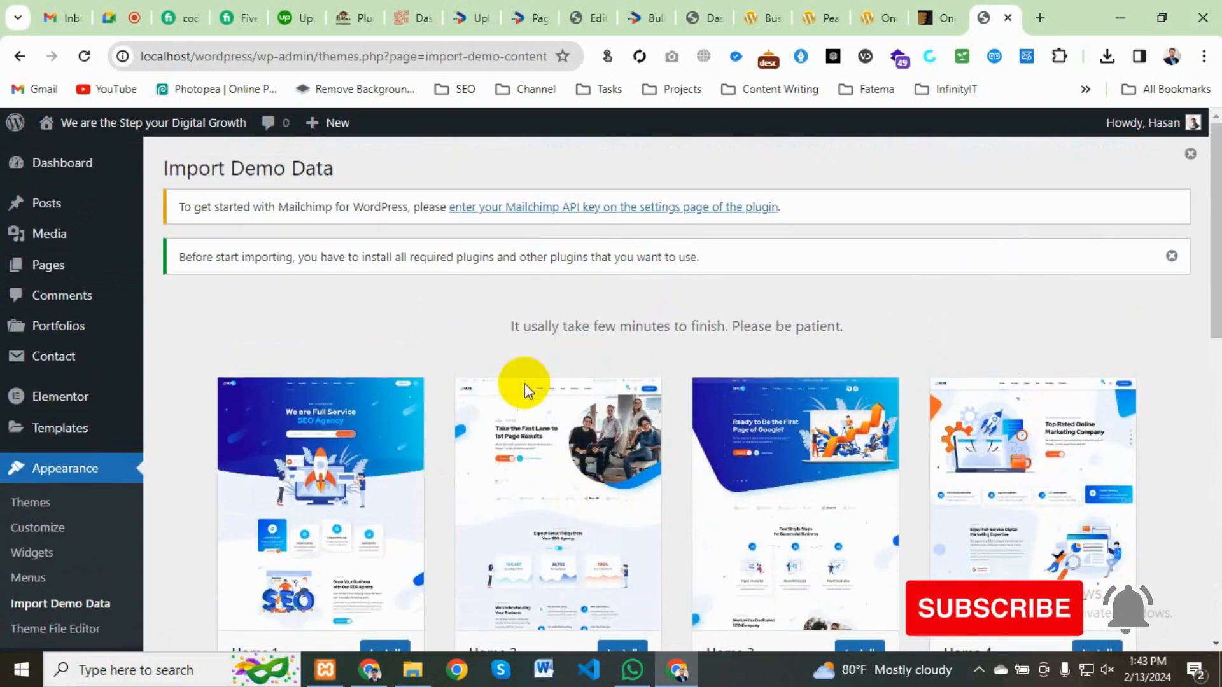
pyautogui.scroll(-3, 526, 384)
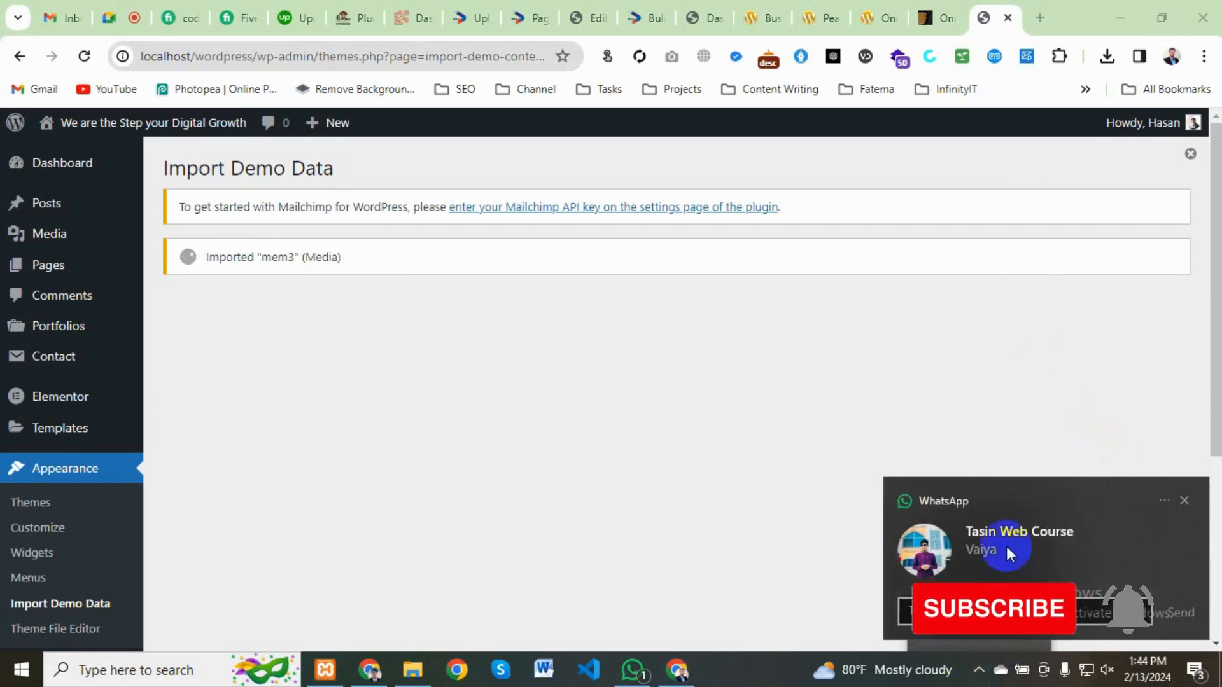
# Step: Dismiss the WhatsApp notification and mute the system sound while the demo import runs
pyautogui.click(1182, 502)
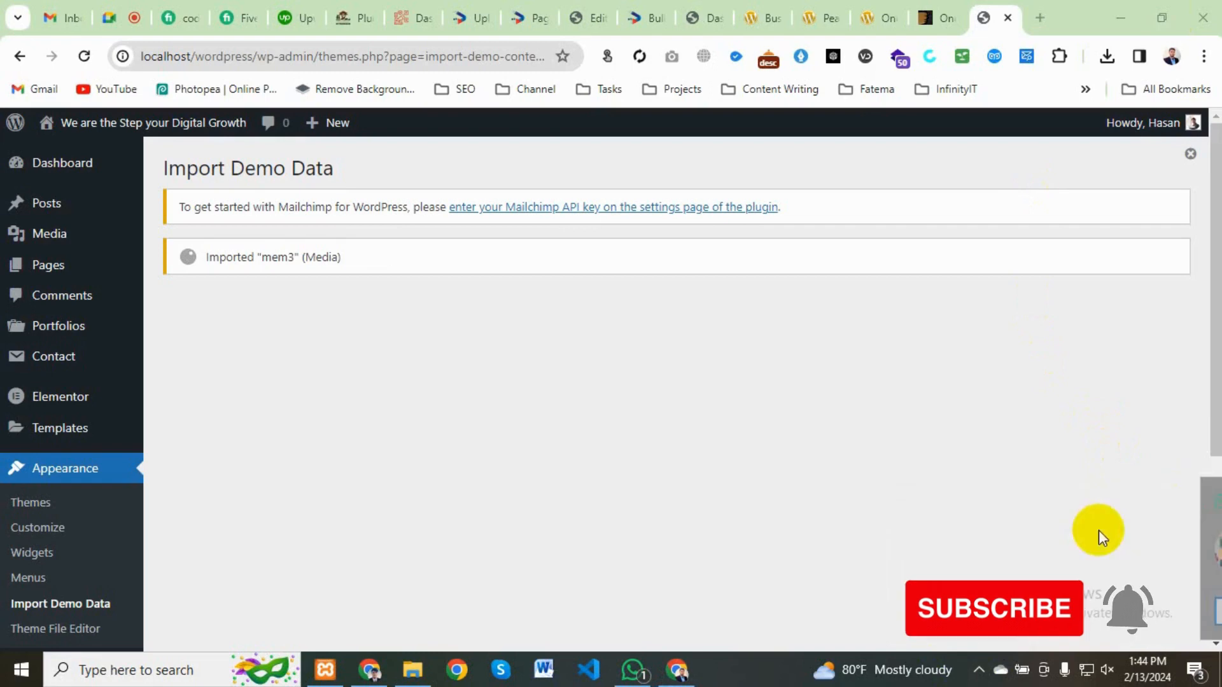
pyautogui.click(979, 670)
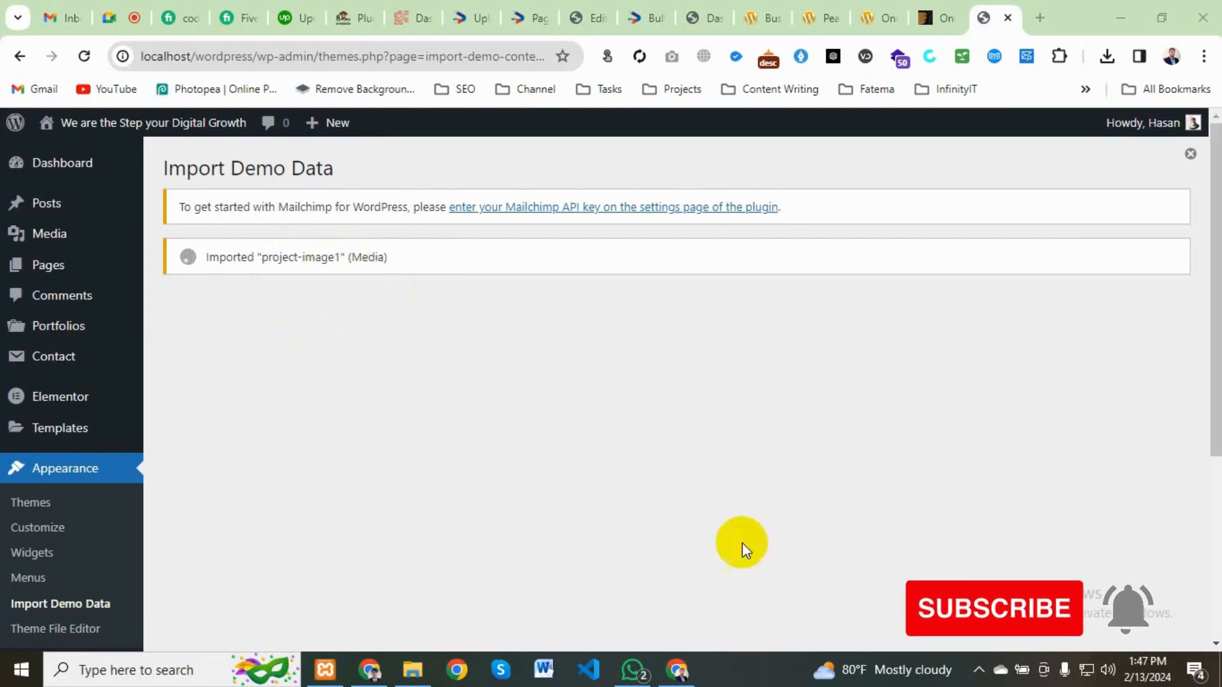
pyautogui.click(1107, 670)
pyautogui.click(937, 626)
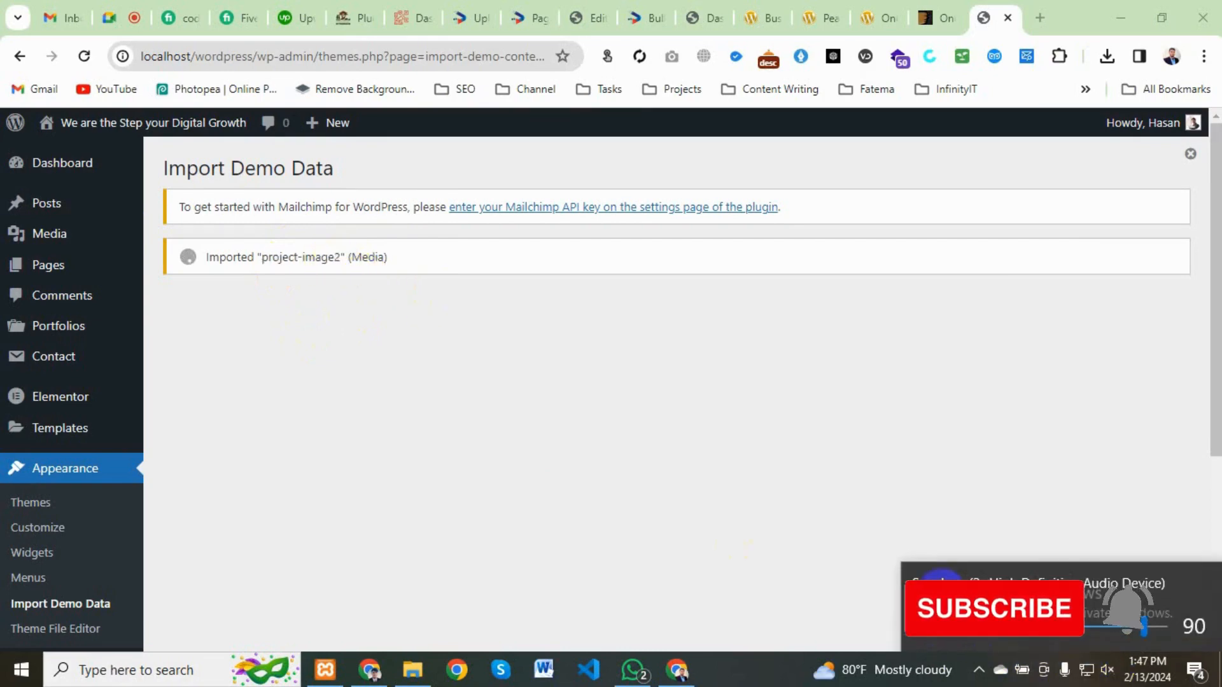
pyautogui.click(708, 468)
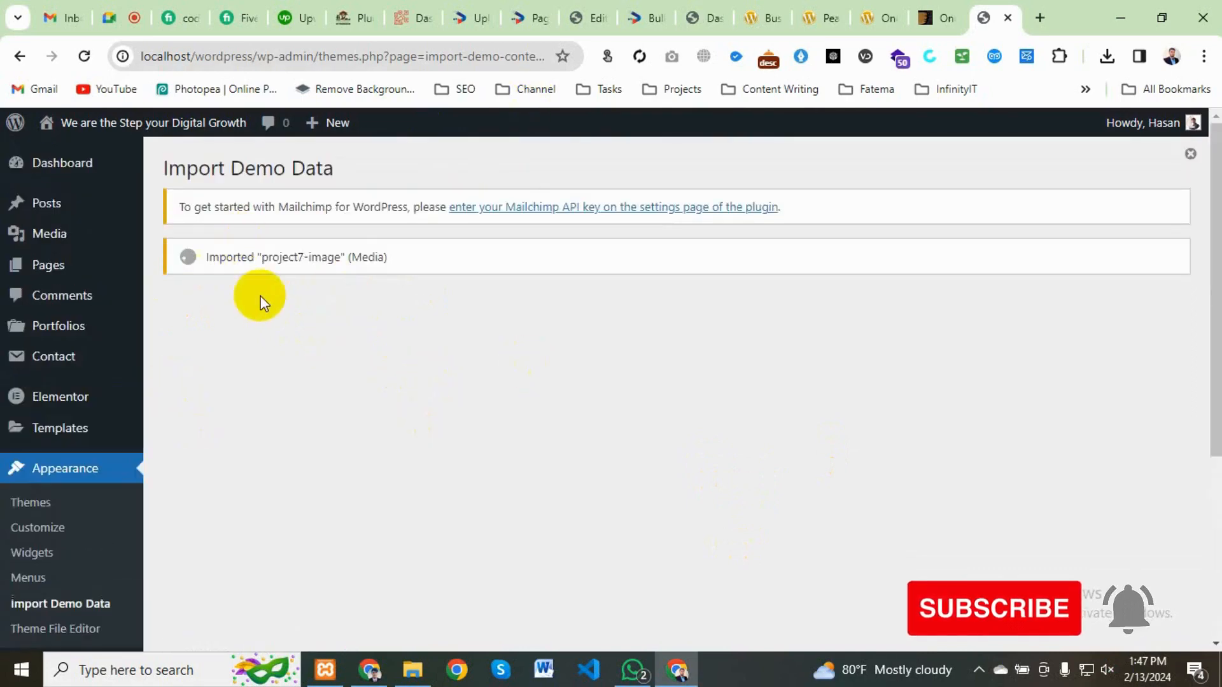
pyautogui.click(979, 670)
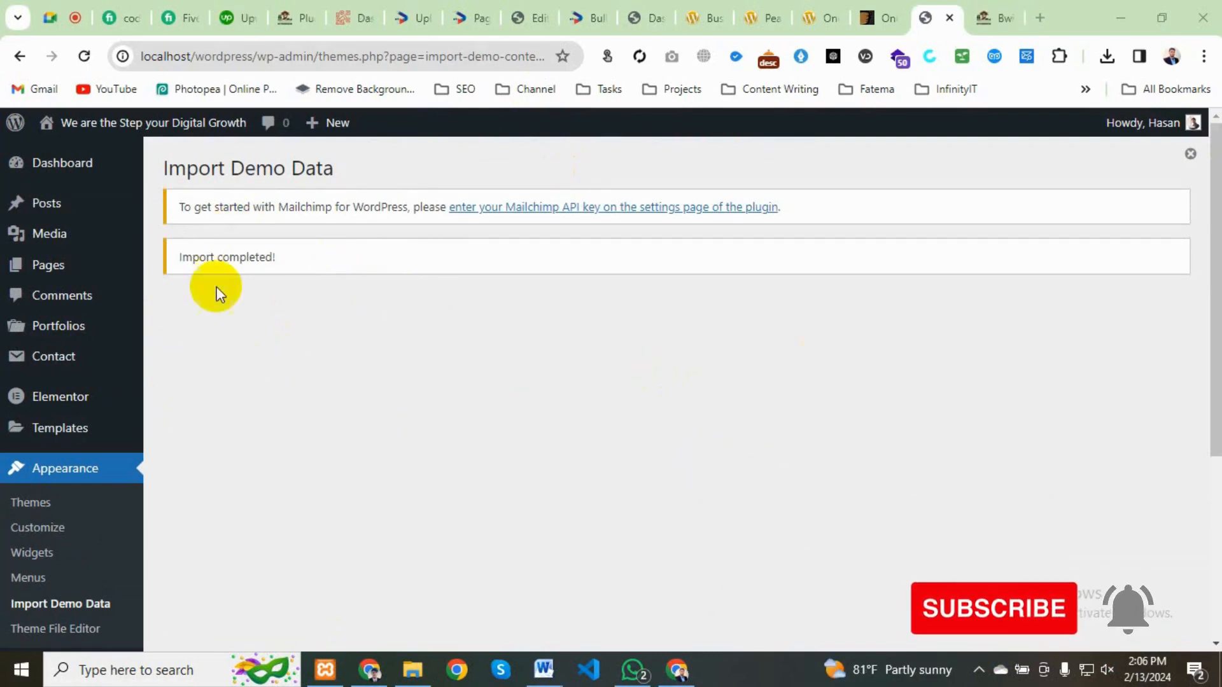
# Step: Check the demo import status, and open the Themes page to inspect the active theme
pyautogui.scroll(-2, 366, 404)
pyautogui.scroll(2, 365, 403)
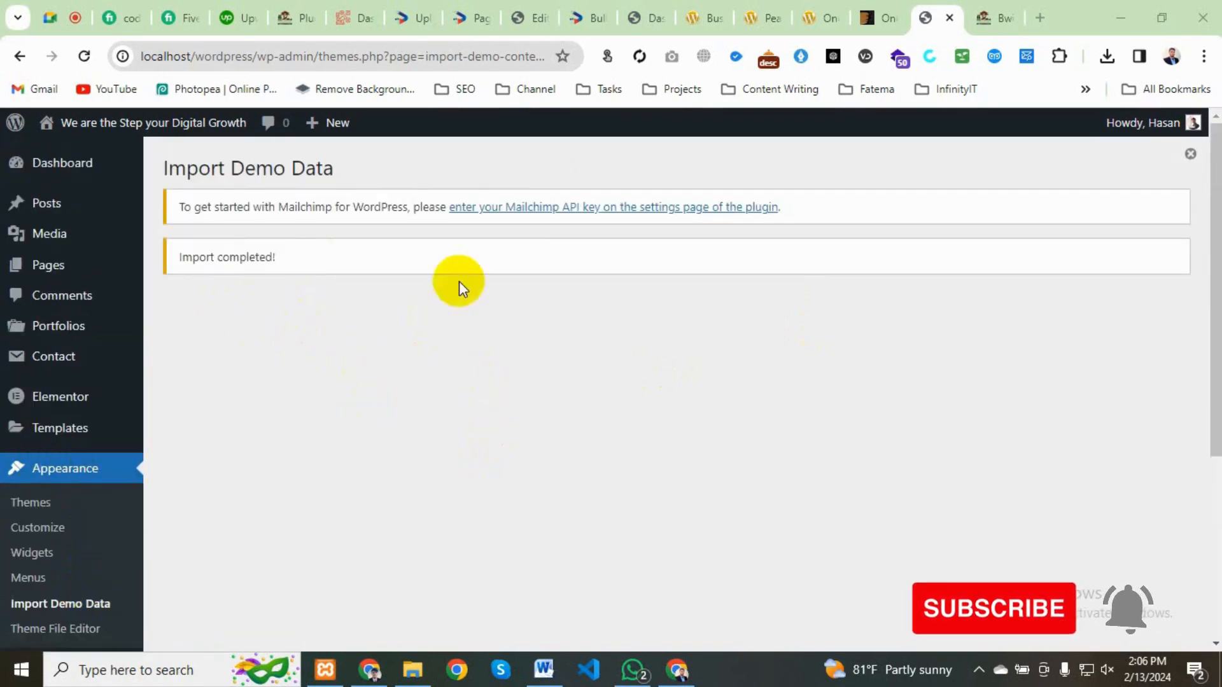
pyautogui.click(29, 508)
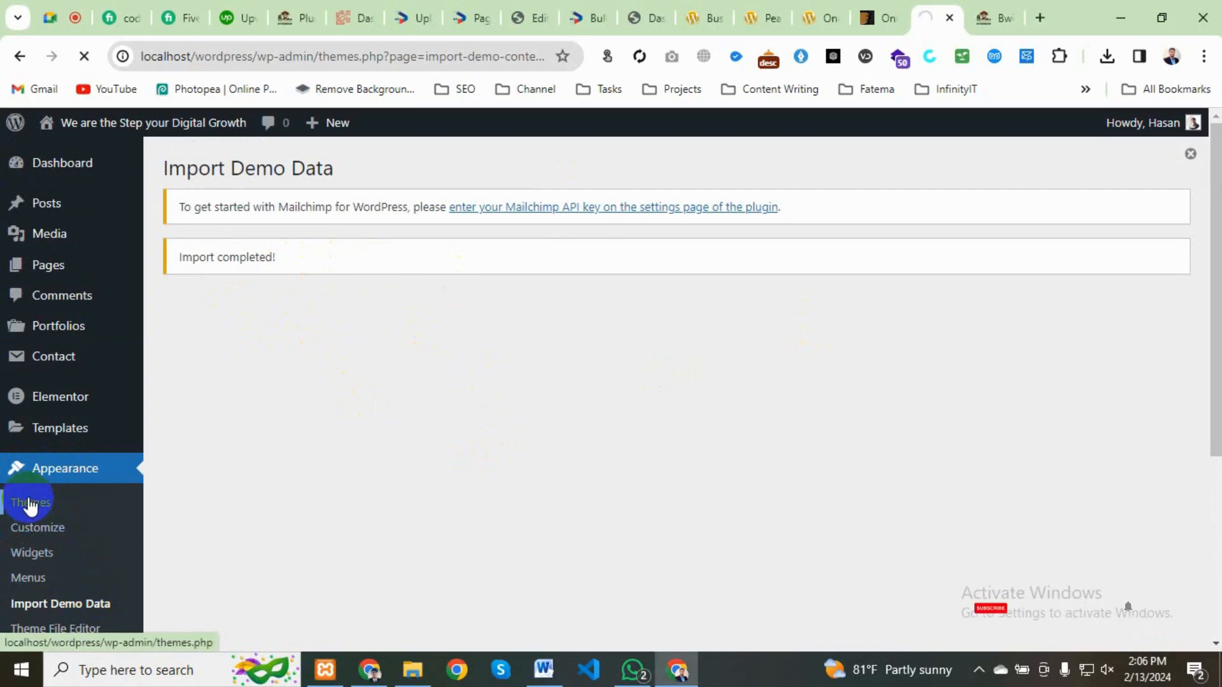
pyautogui.scroll(-5, 388, 465)
pyautogui.scroll(5, 416, 472)
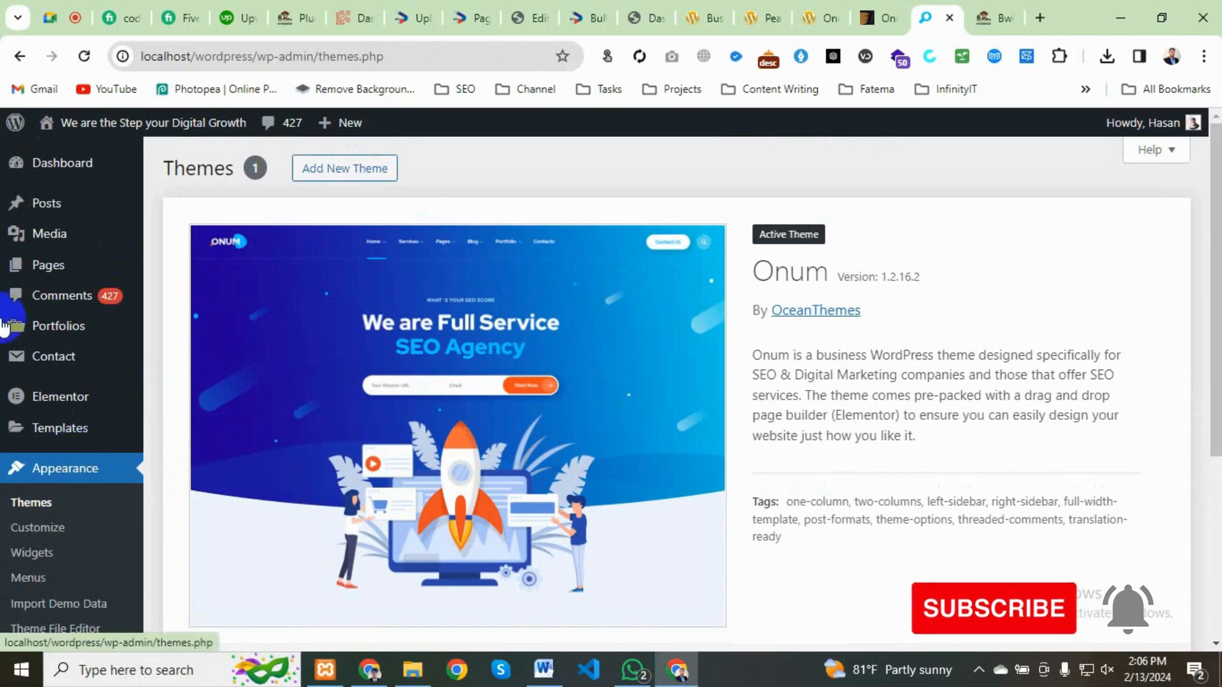
# Step: Look through the list of imported pages and view the Home 2 front page in a new browser tab
pyautogui.click(28, 265)
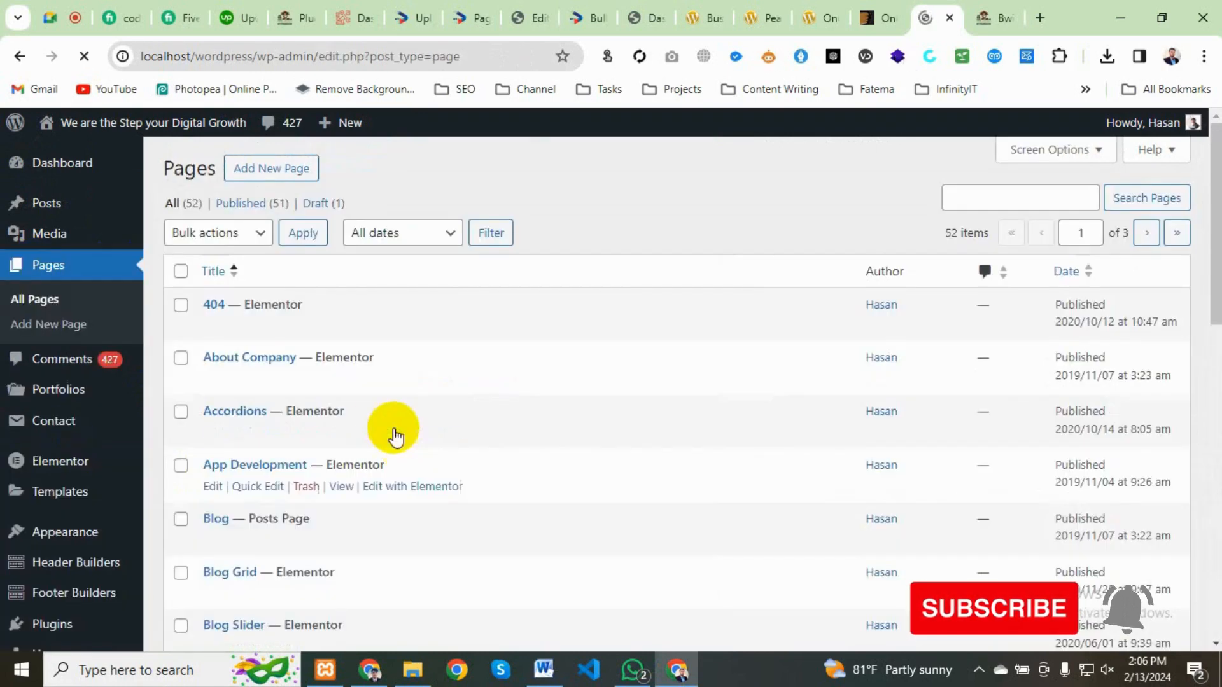
pyautogui.scroll(-4, 242, 343)
pyautogui.scroll(-4, 235, 522)
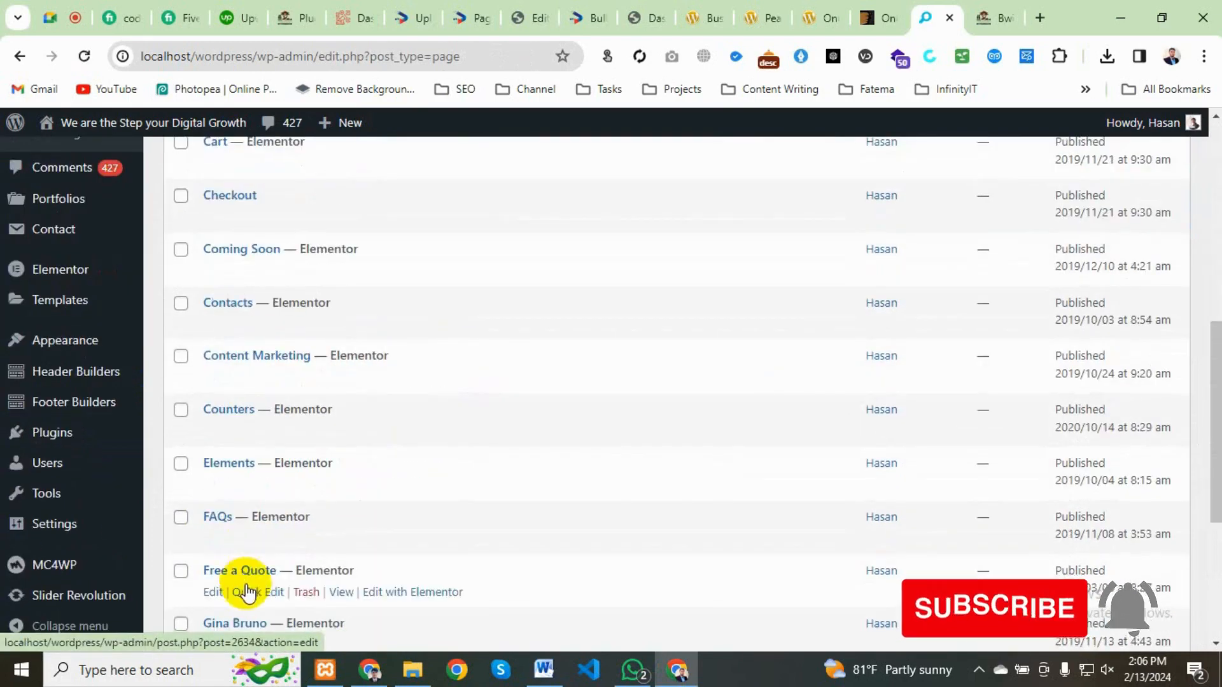
pyautogui.scroll(-4, 247, 593)
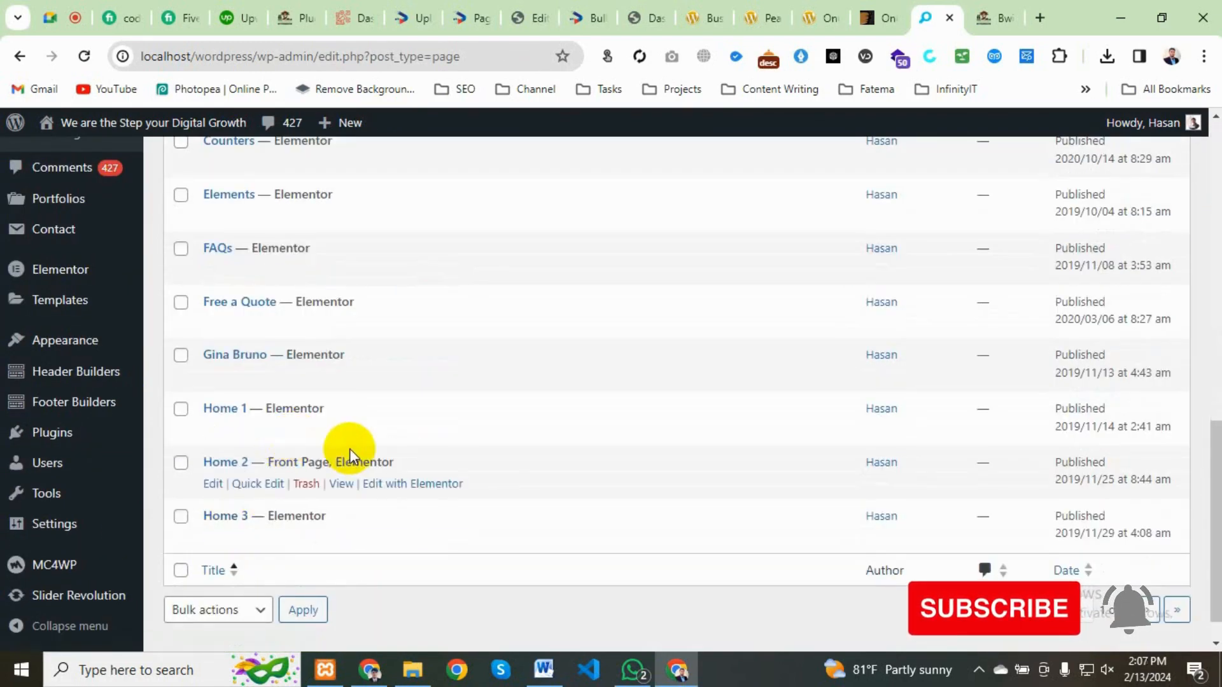
pyautogui.keyDown('ctrl'); pyautogui.click(341, 485); pyautogui.keyUp('ctrl')
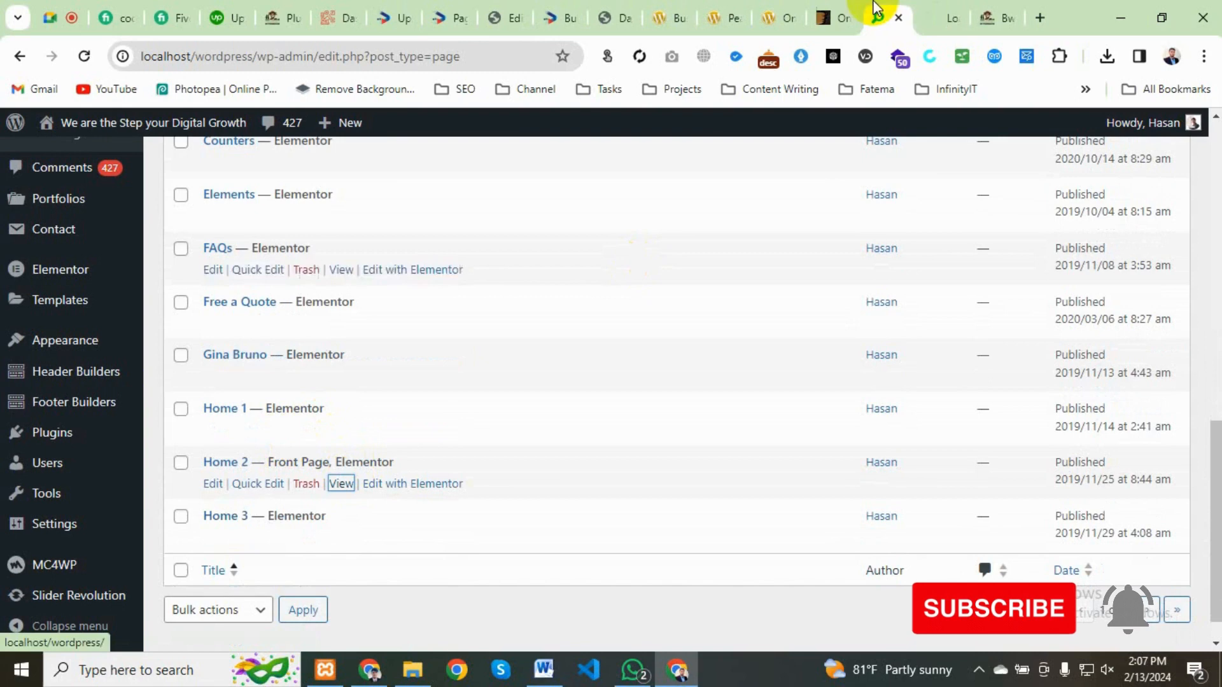
pyautogui.click(947, 23)
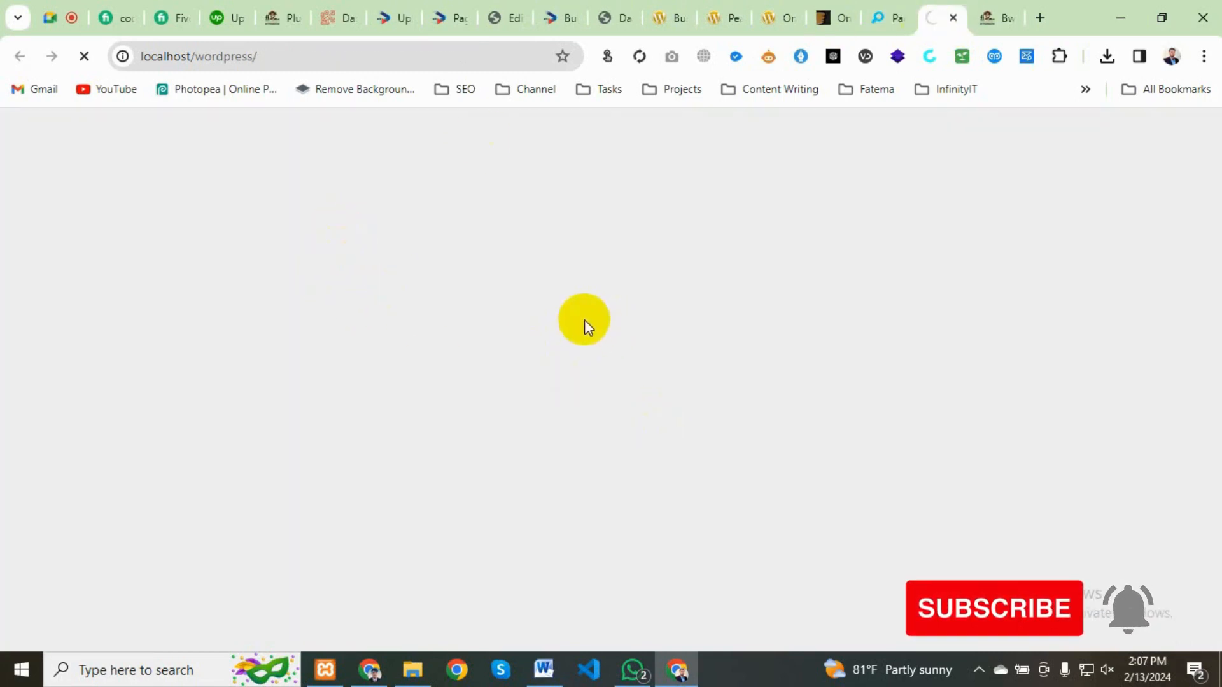
# Step: Return to the Pages list and scan its entries, checking in between whether the front page has loaded
pyautogui.click(887, 17)
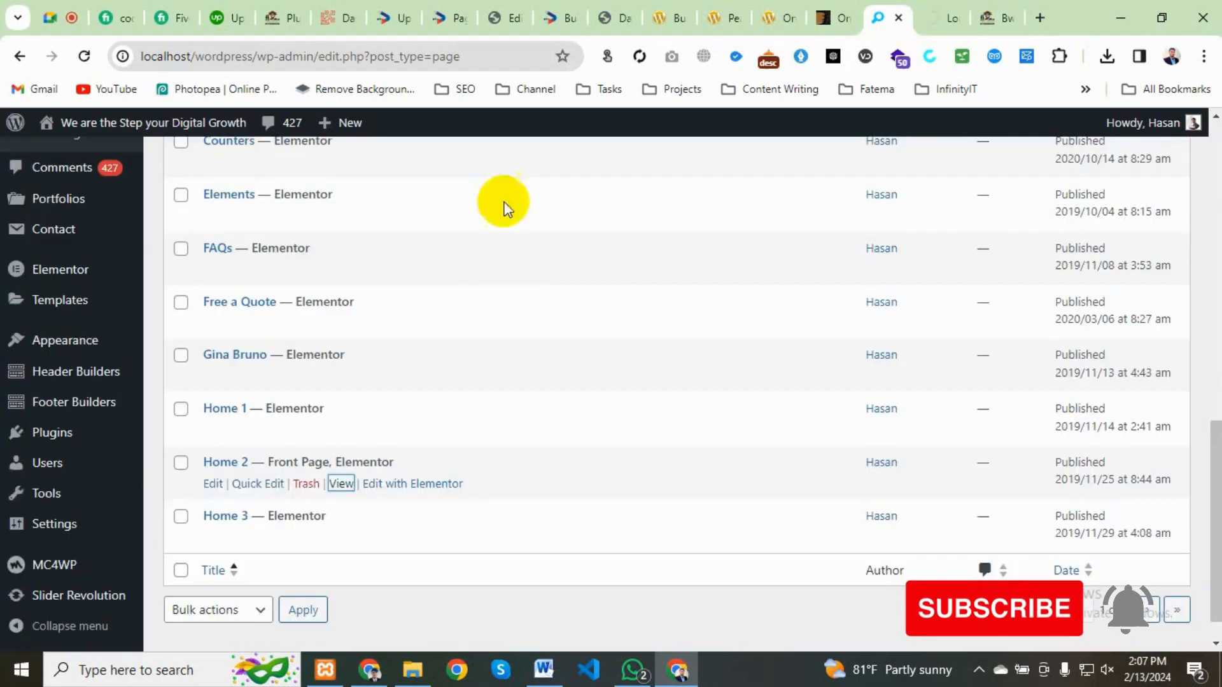
pyautogui.scroll(-1, 265, 452)
pyautogui.scroll(6, 420, 374)
pyautogui.scroll(4, 420, 374)
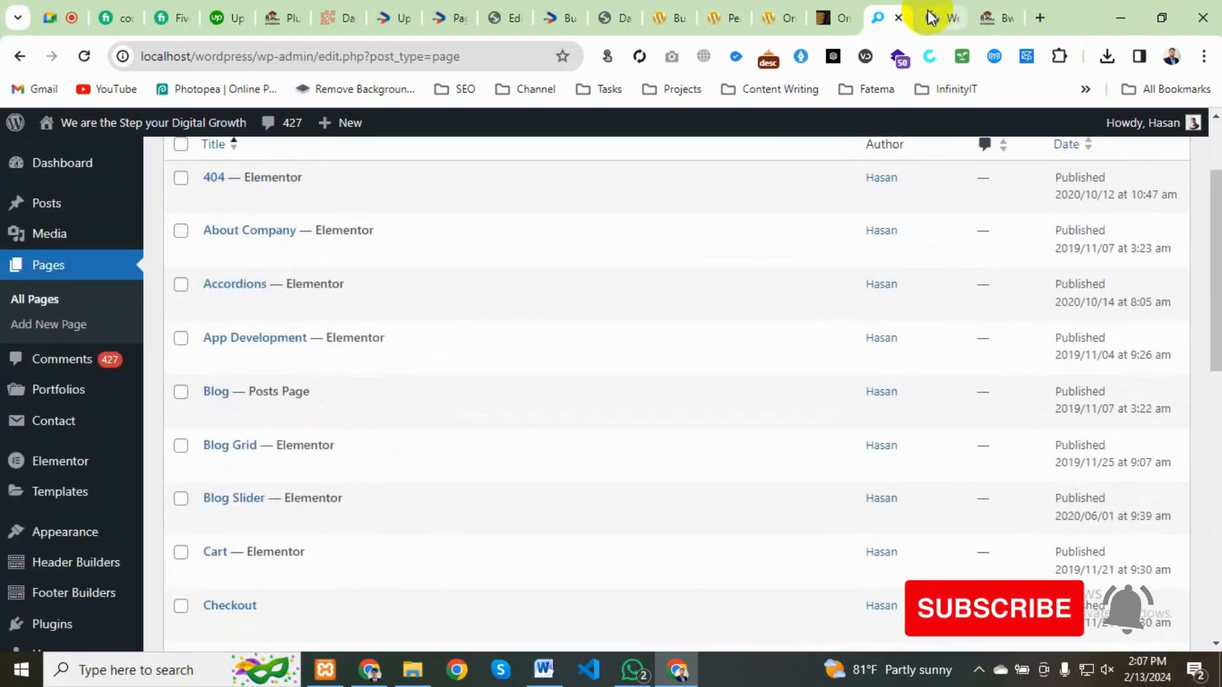
pyautogui.click(943, 17)
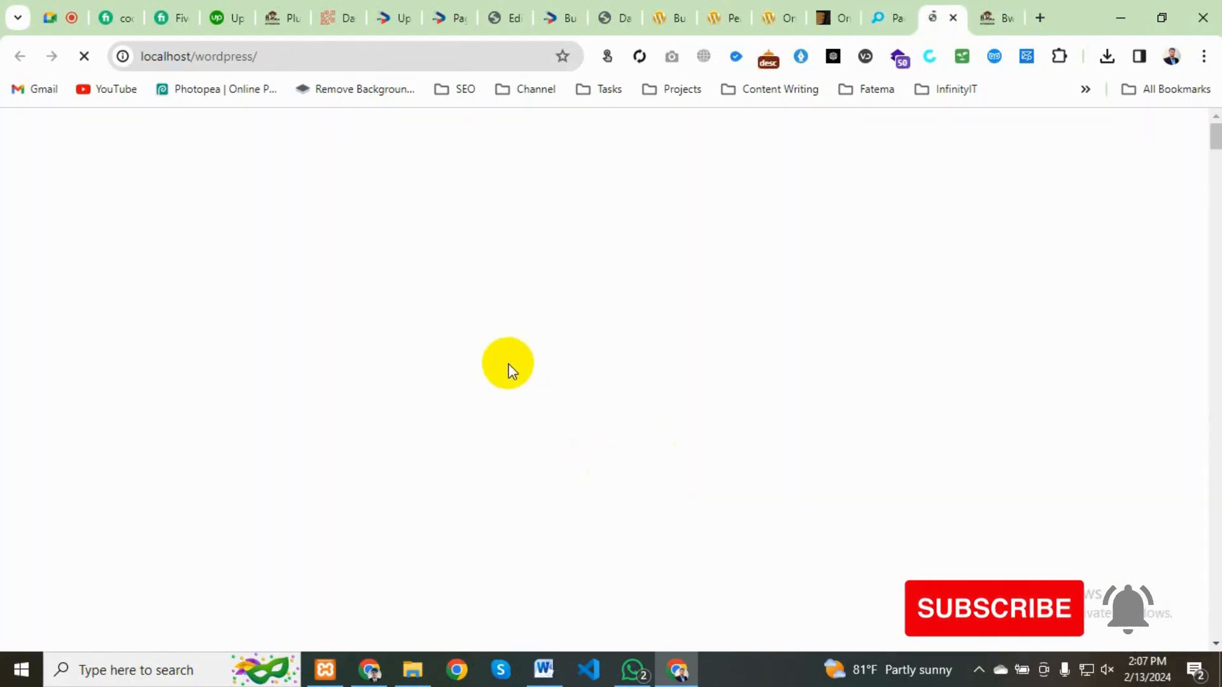
pyautogui.click(883, 16)
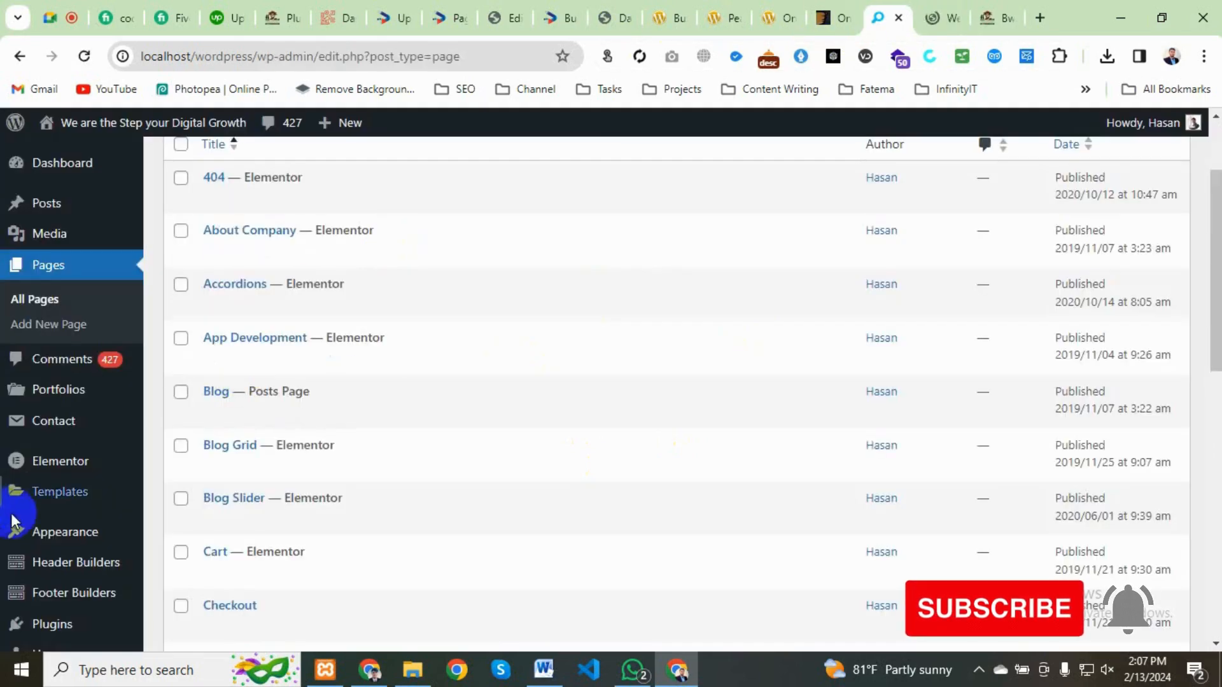
pyautogui.scroll(2, 38, 477)
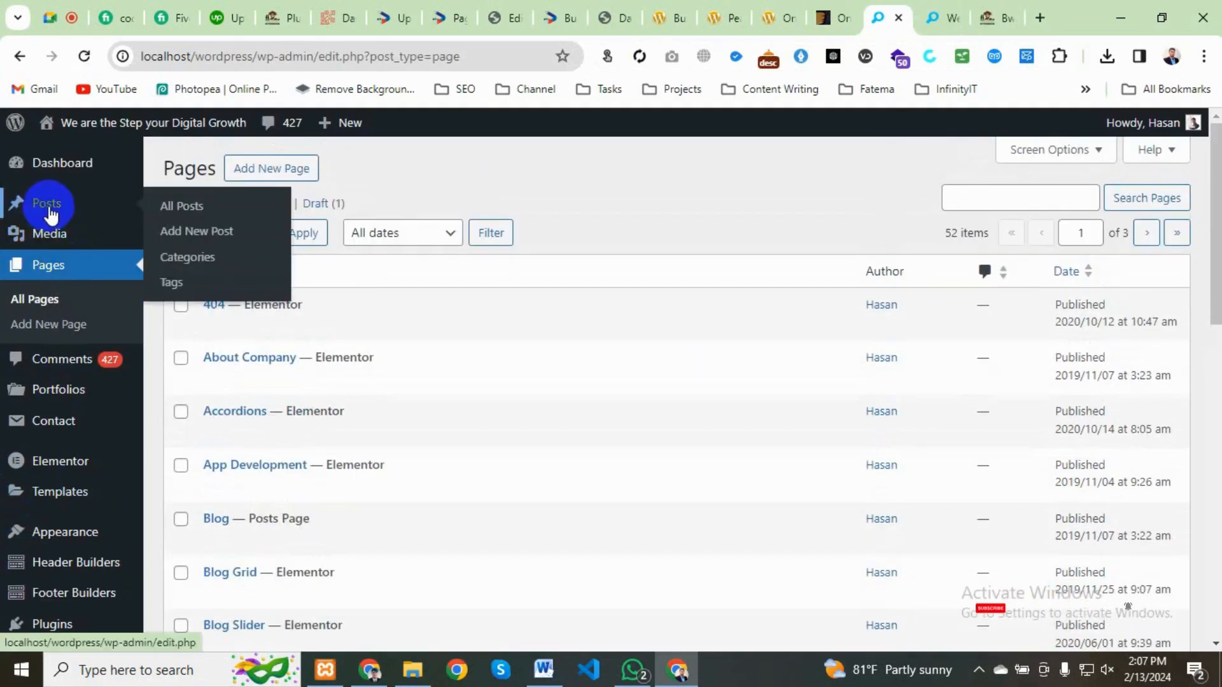
# Step: Open the Posts list and examine the blog posts imported with the demo
pyautogui.click(47, 204)
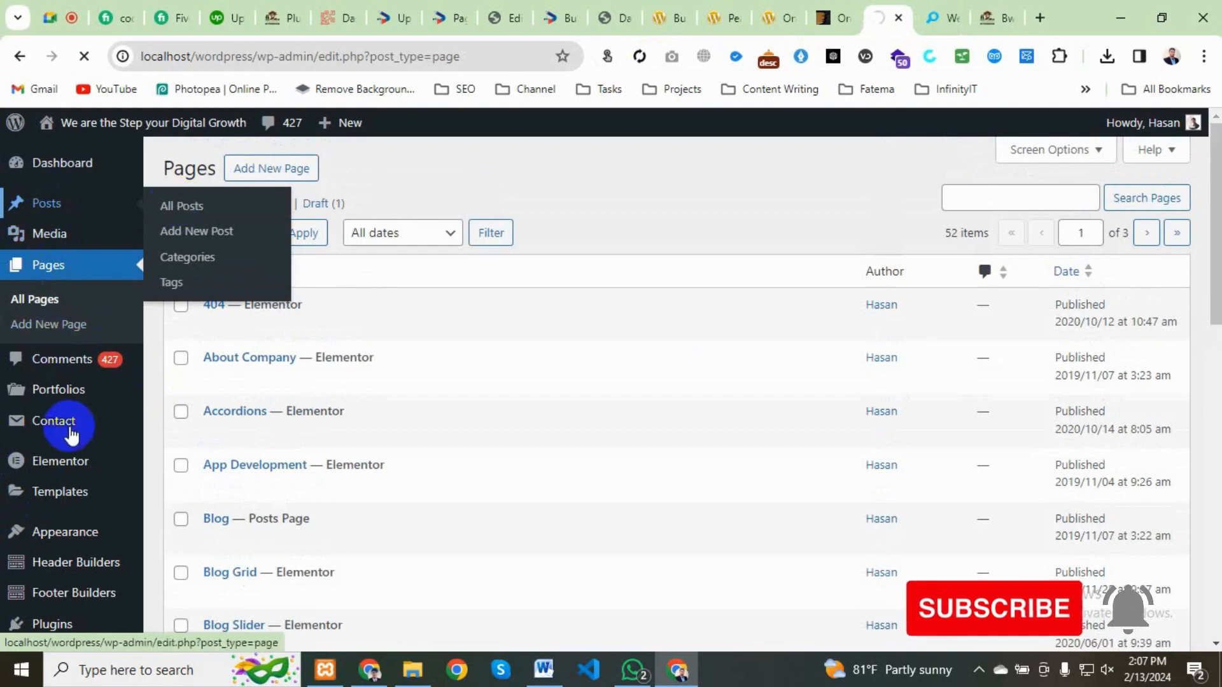
pyautogui.moveTo(70, 439)
pyautogui.scroll(-5, 235, 445)
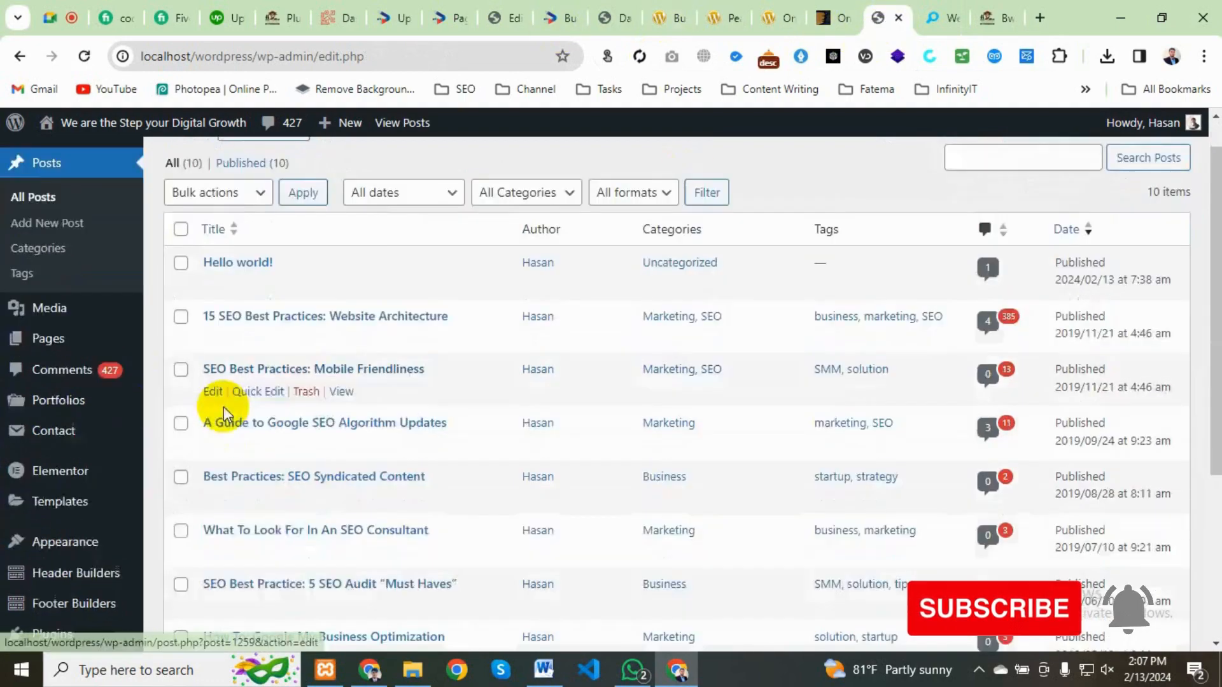
pyautogui.scroll(5, 217, 477)
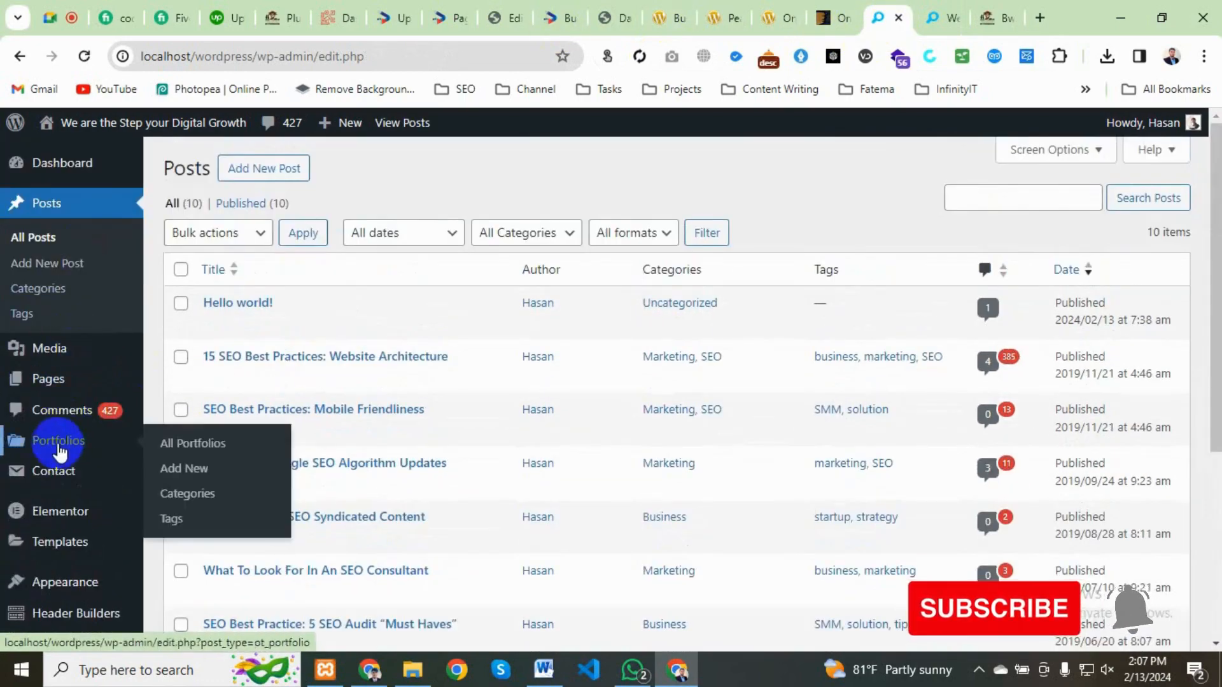
pyautogui.scroll(-3, 55, 446)
# Step: Examine the sections of the site's front page and the alternative home layouts offered under Home
pyautogui.click(948, 22)
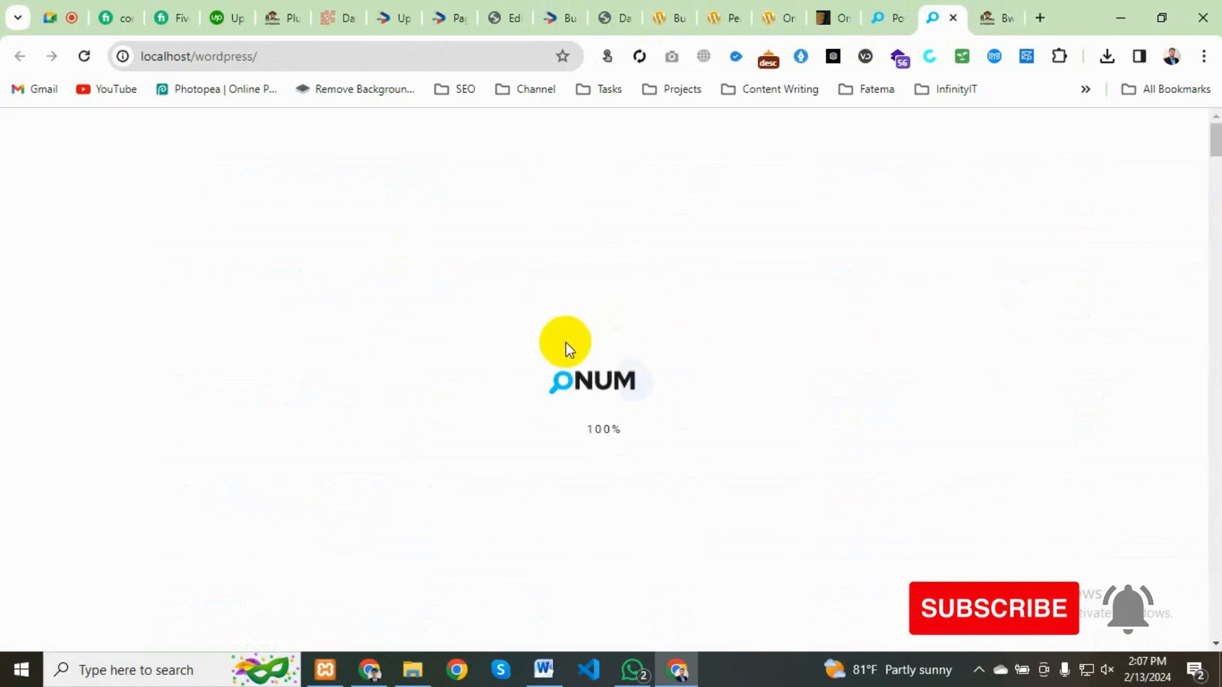
pyautogui.scroll(-10, 463, 398)
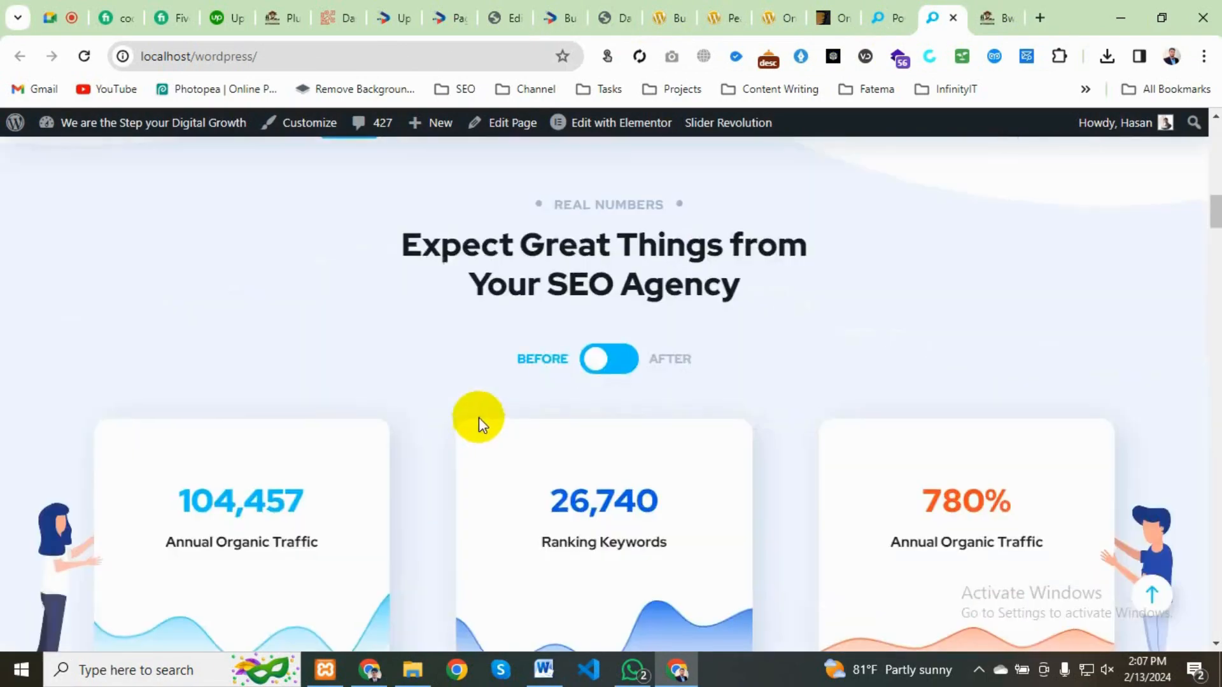
pyautogui.scroll(-10, 457, 445)
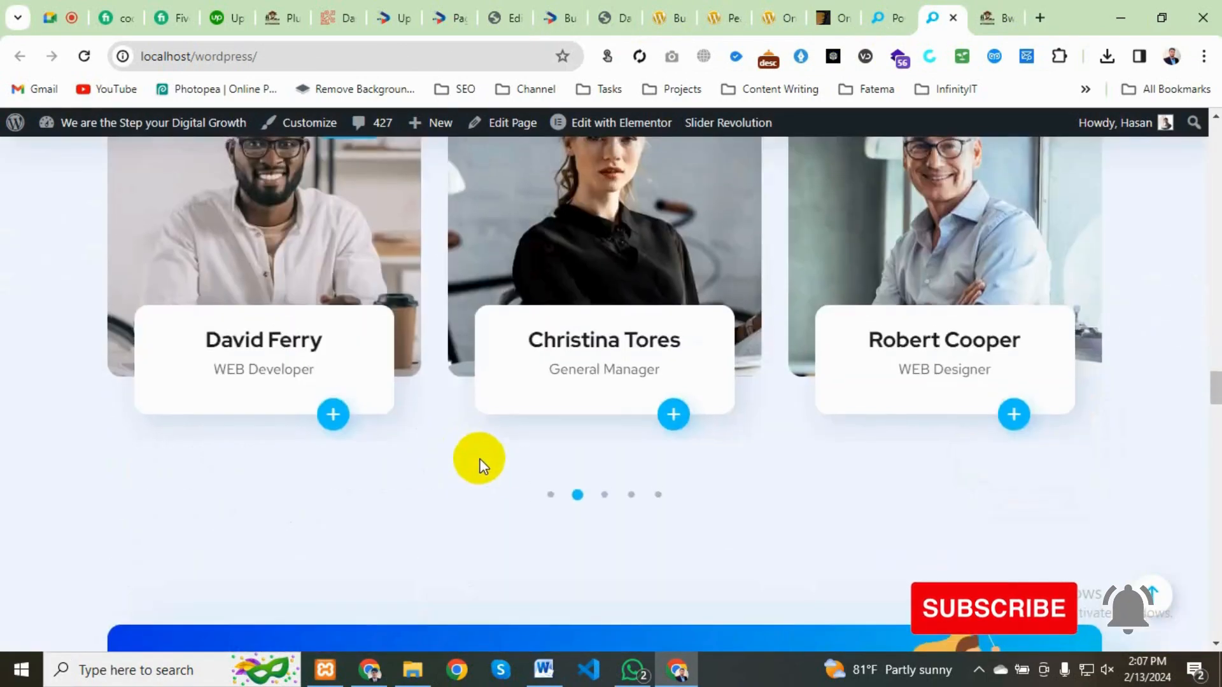
pyautogui.scroll(15, 486, 452)
pyautogui.scroll(10, 486, 452)
pyautogui.moveTo(338, 186)
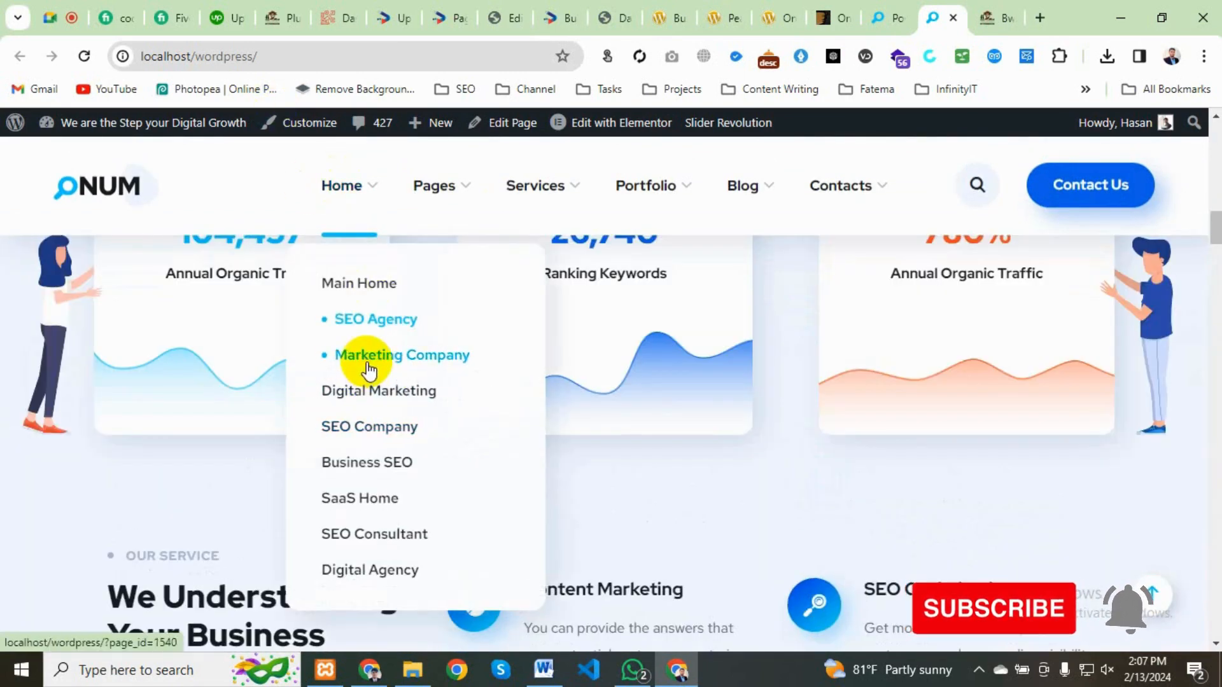
pyautogui.scroll(4, 357, 293)
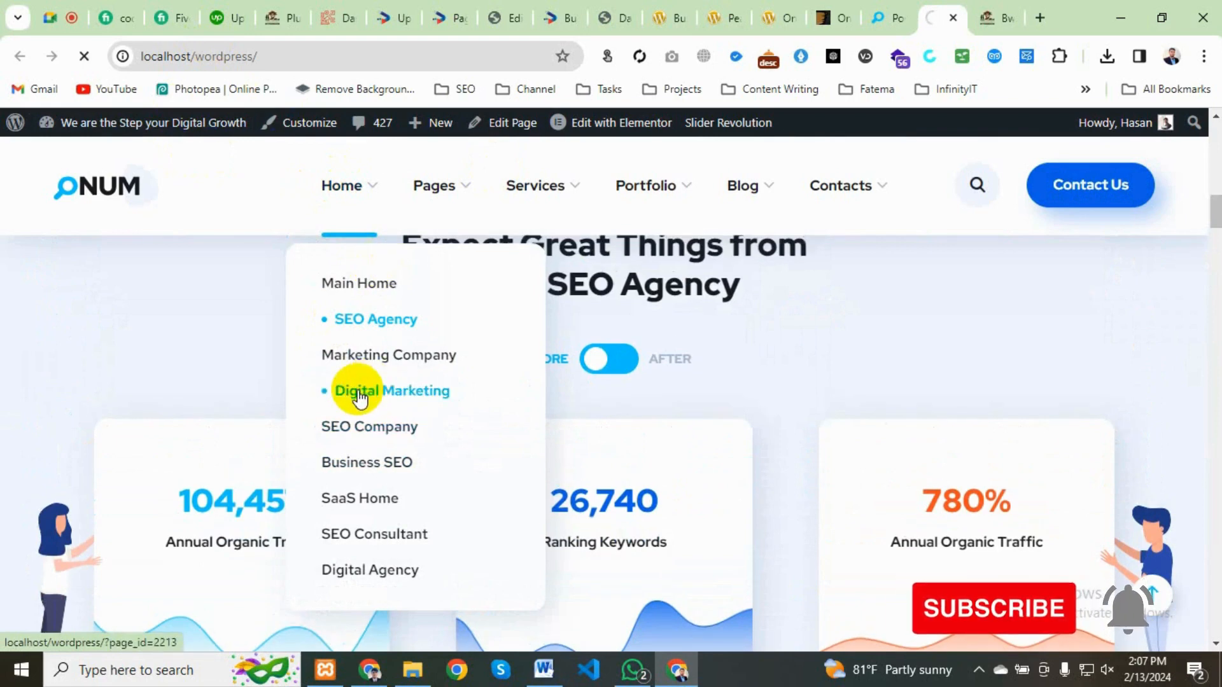
# Step: Open the Digital Marketing home page and examine its hero, service, and about sections
pyautogui.click(360, 393)
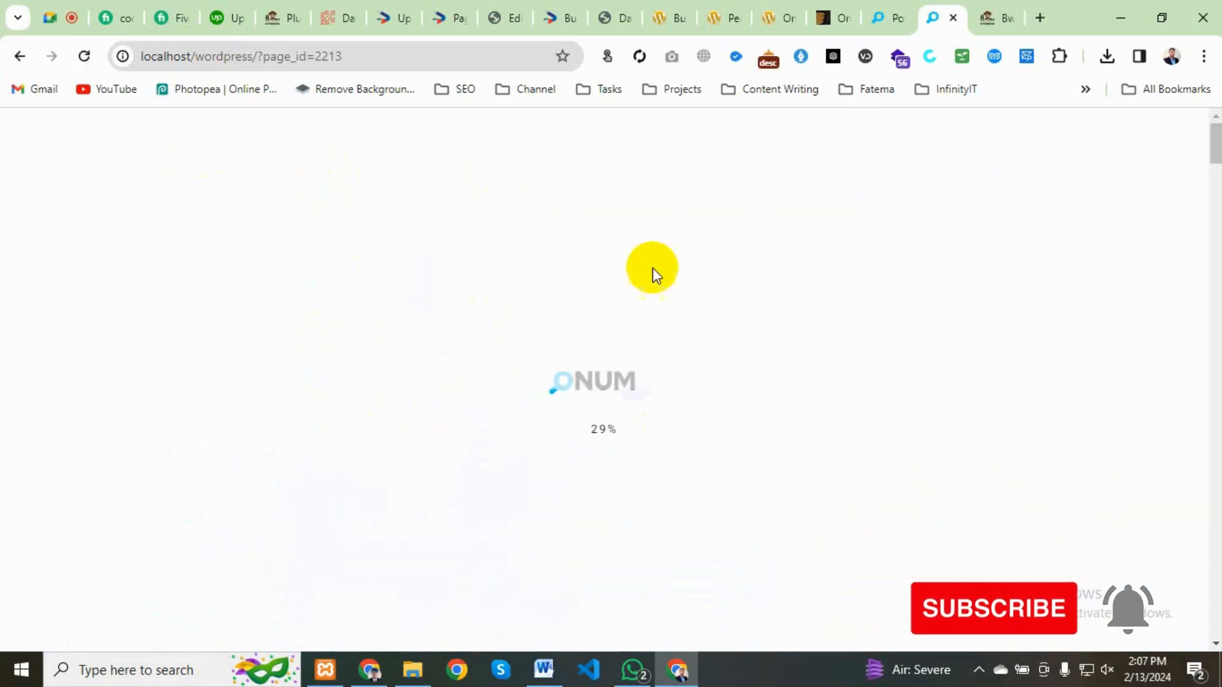
pyautogui.scroll(-15, 316, 474)
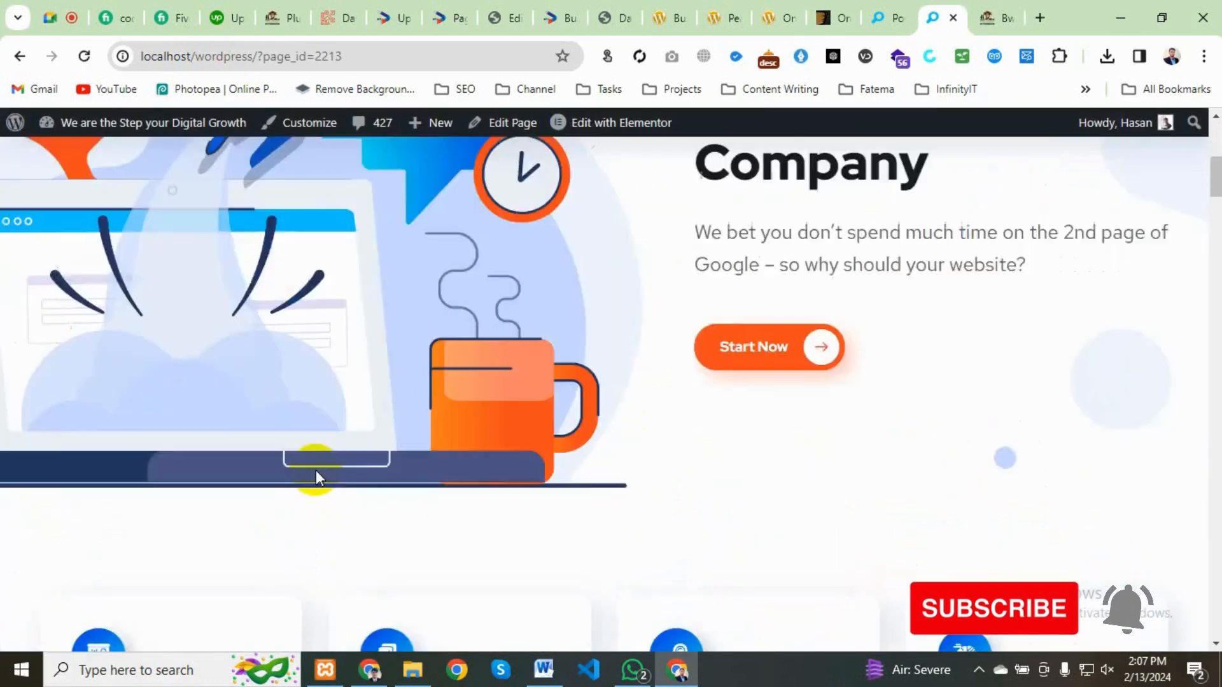
pyautogui.scroll(15, 401, 507)
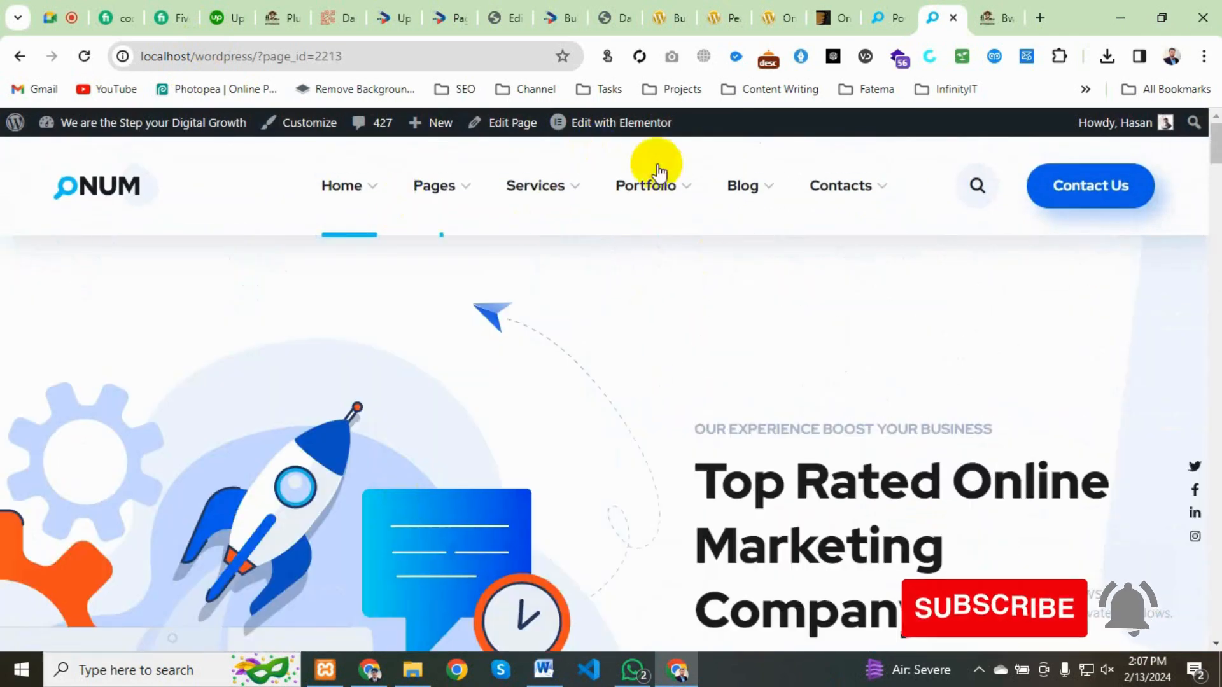
pyautogui.moveTo(380, 217)
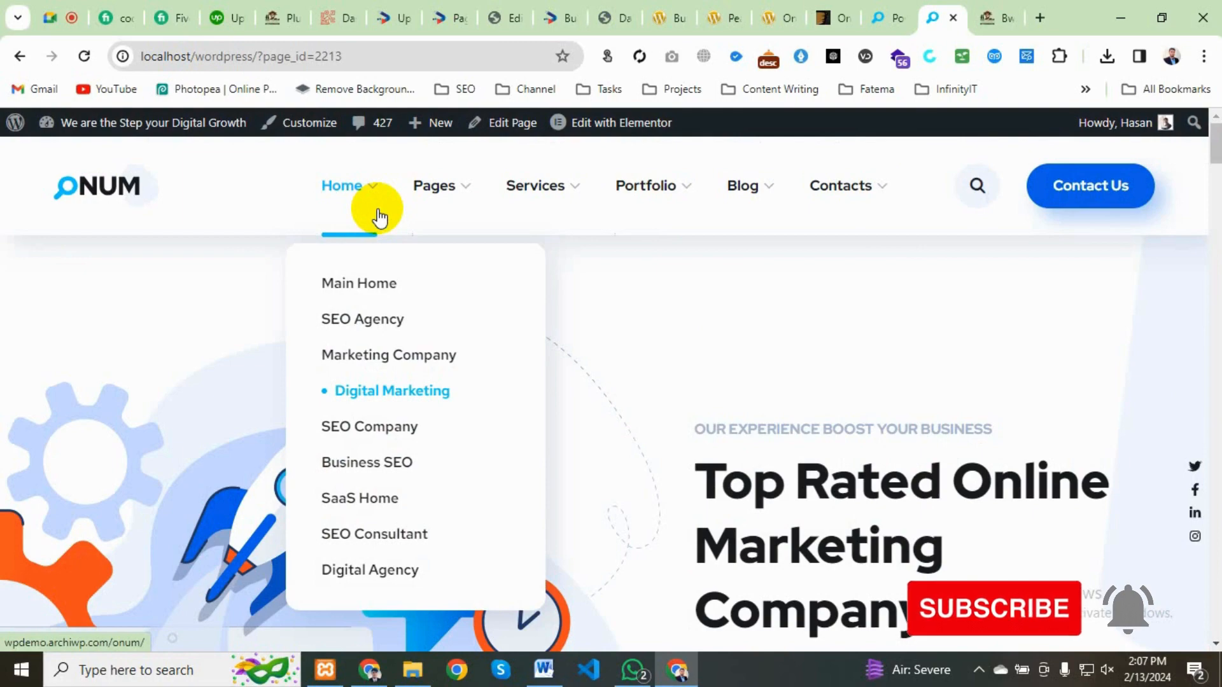
pyautogui.scroll(-5, 420, 414)
pyautogui.scroll(5, 446, 469)
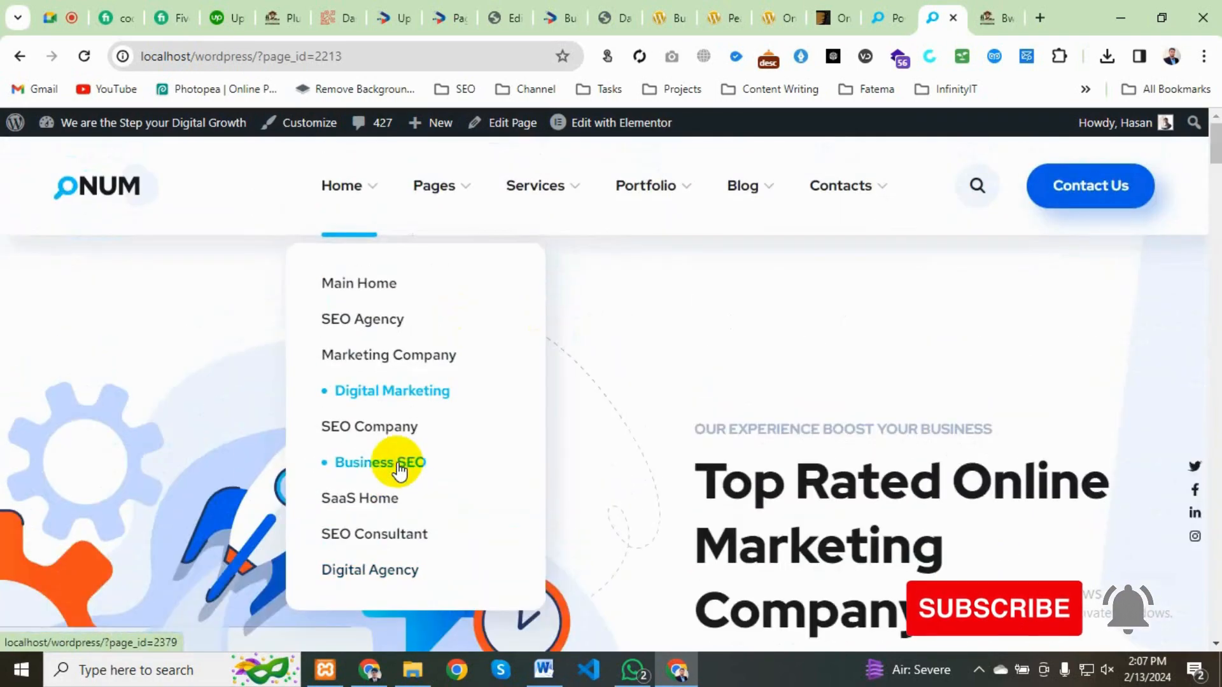
pyautogui.scroll(-10, 164, 475)
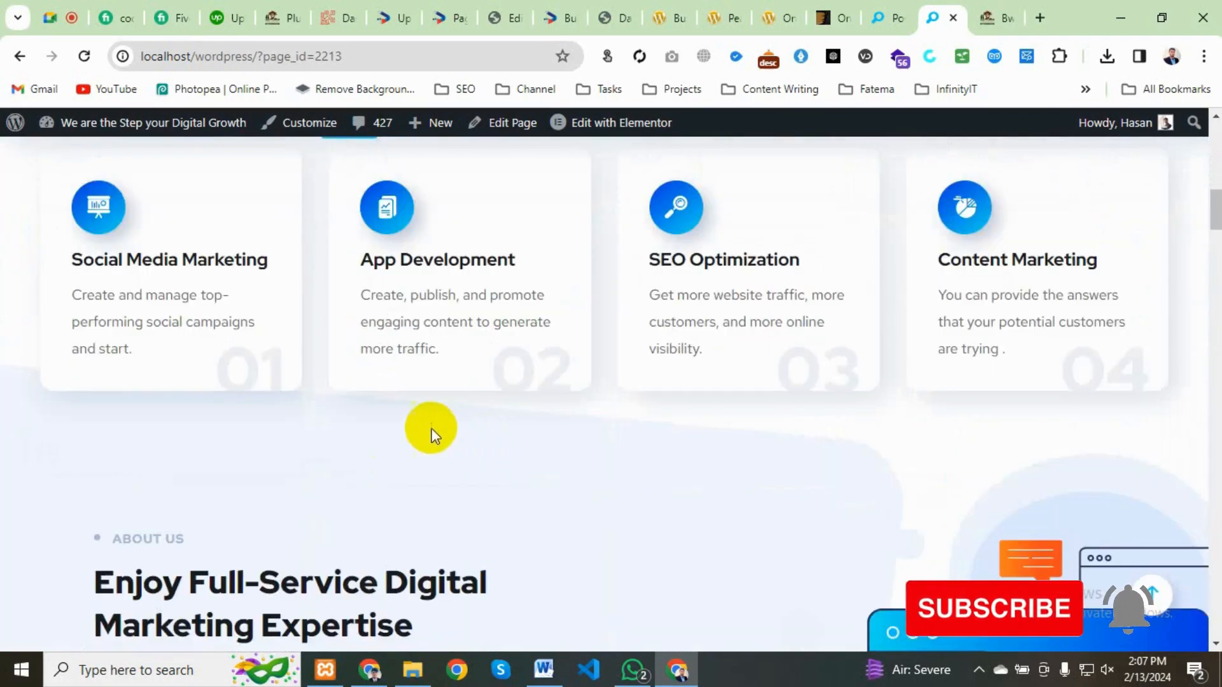
# Step: Examine the client logos and SEO services sections further down the Digital Marketing home page
pyautogui.scroll(-1, 294, 421)
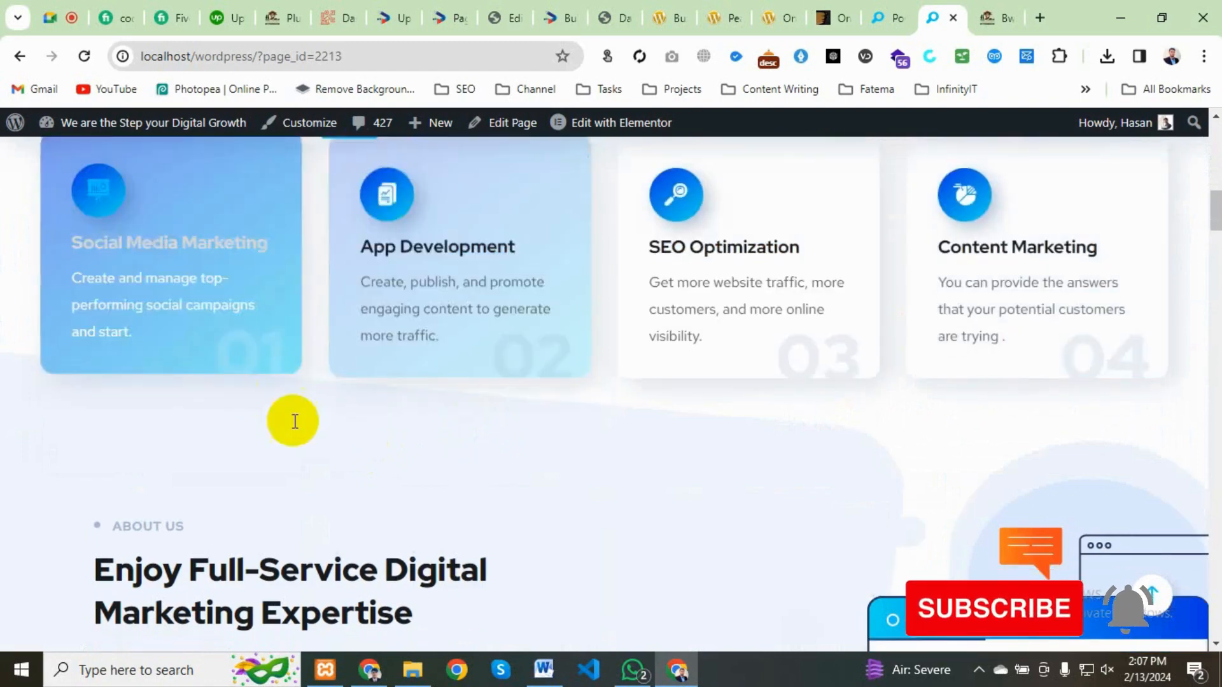
pyautogui.scroll(-9, 395, 449)
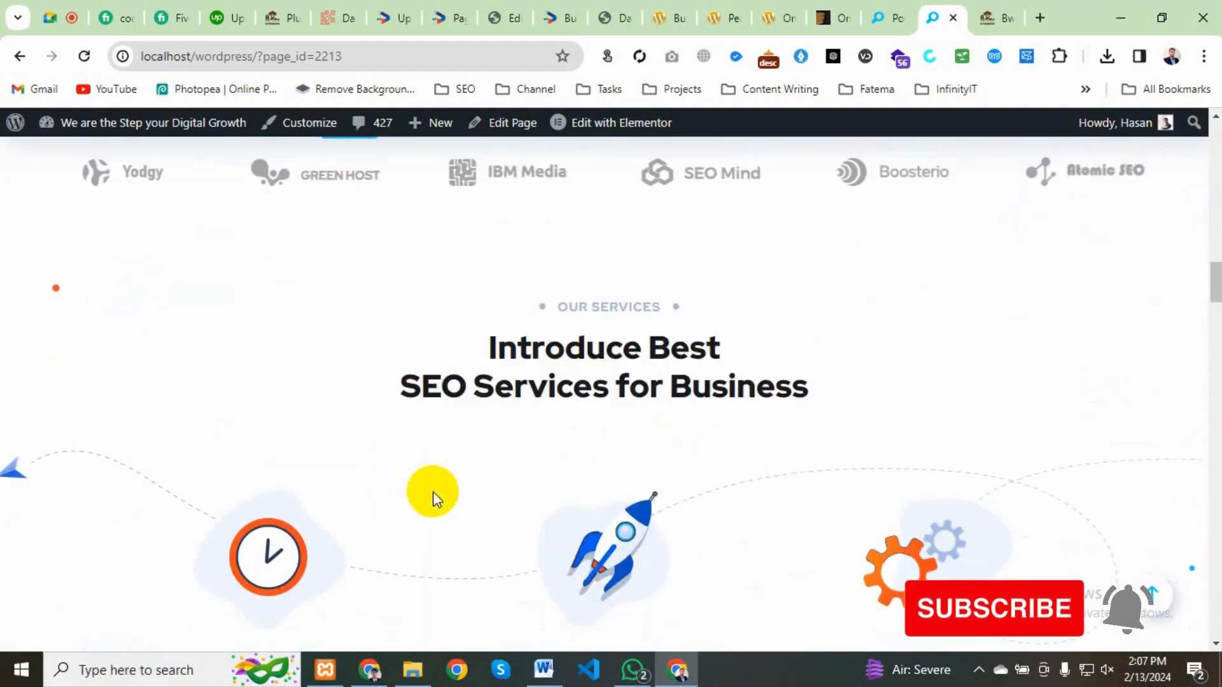
pyautogui.scroll(5, 433, 492)
# Step: Check the Digital Marketing page's address and highlight its page_id query part
pyautogui.click(892, 12)
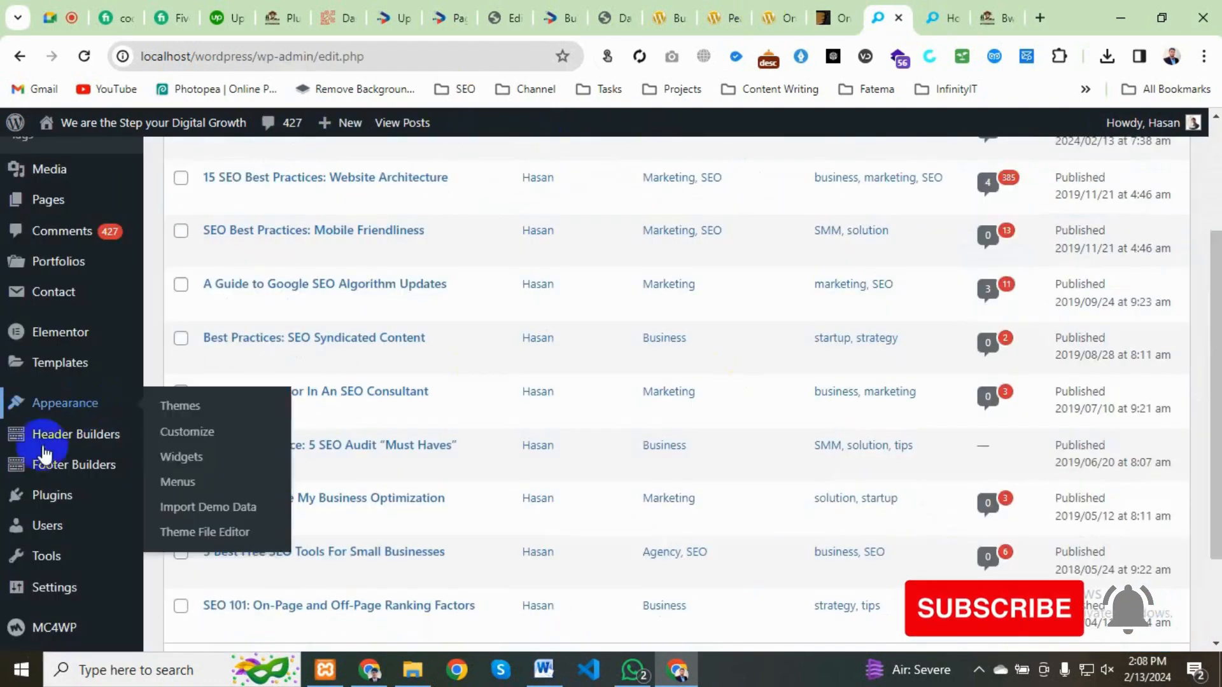
pyautogui.scroll(-2, 29, 497)
pyautogui.click(941, 14)
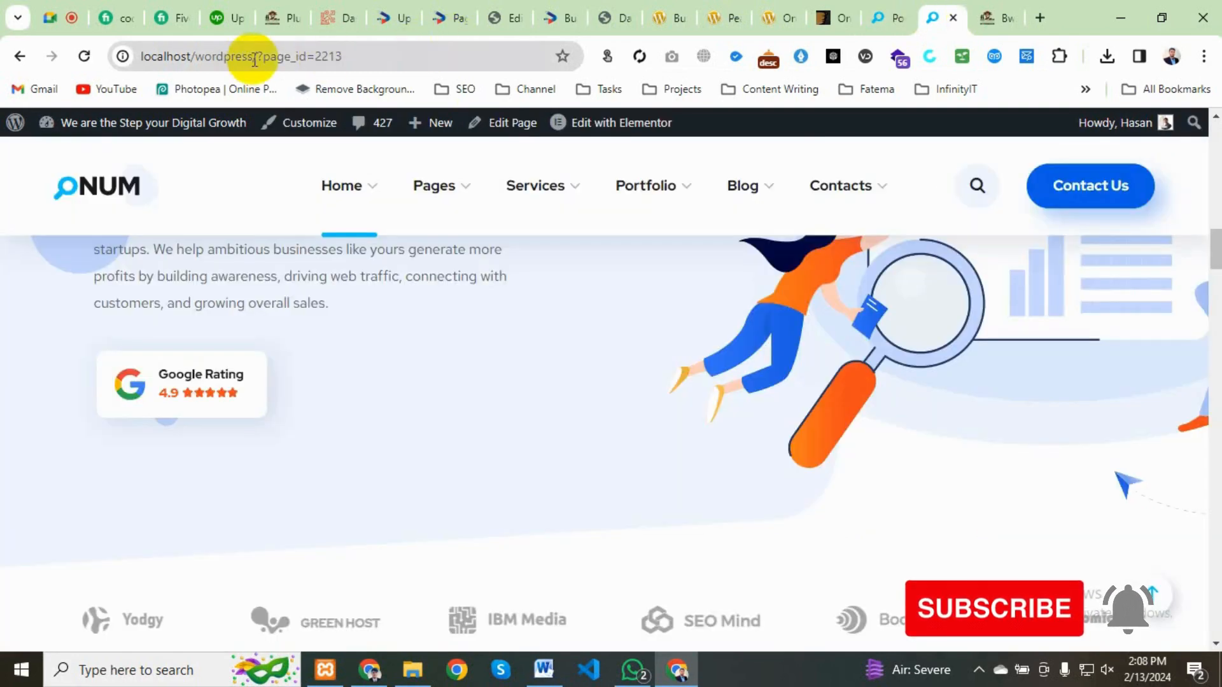
pyautogui.moveTo(343, 56); pyautogui.dragTo(280, 55)
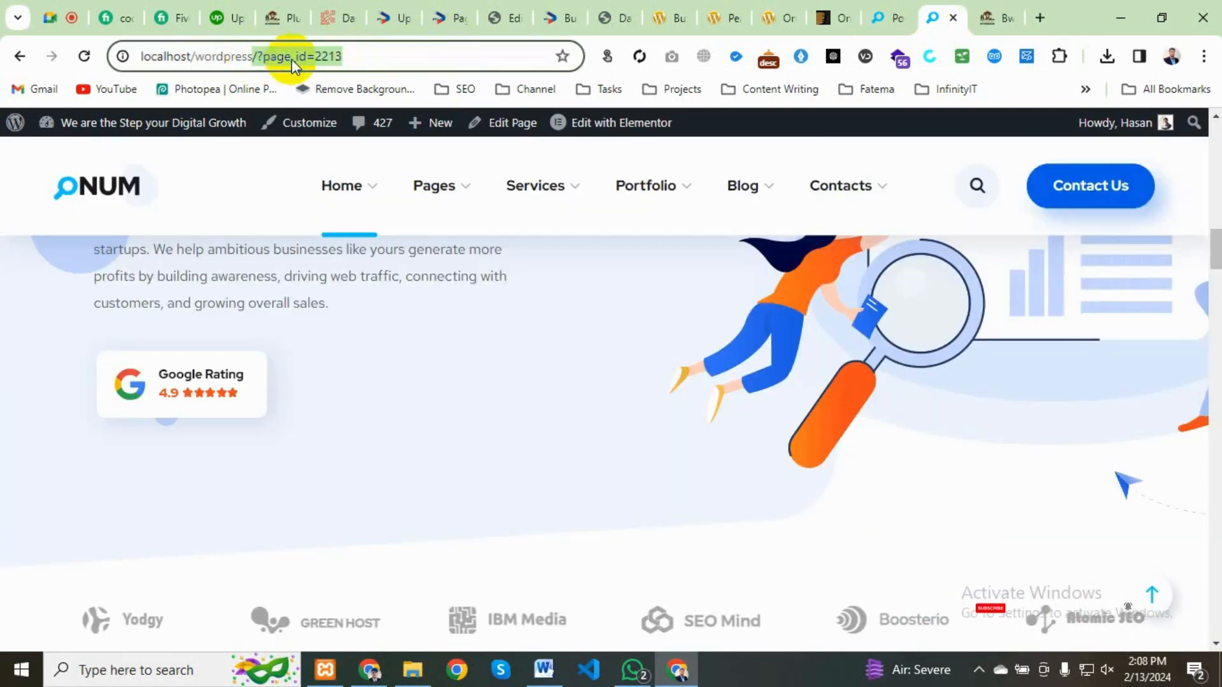
# Step: Set the site's permalink structure to Post name and save the changes
pyautogui.click(884, 9)
pyautogui.moveTo(123, 493)
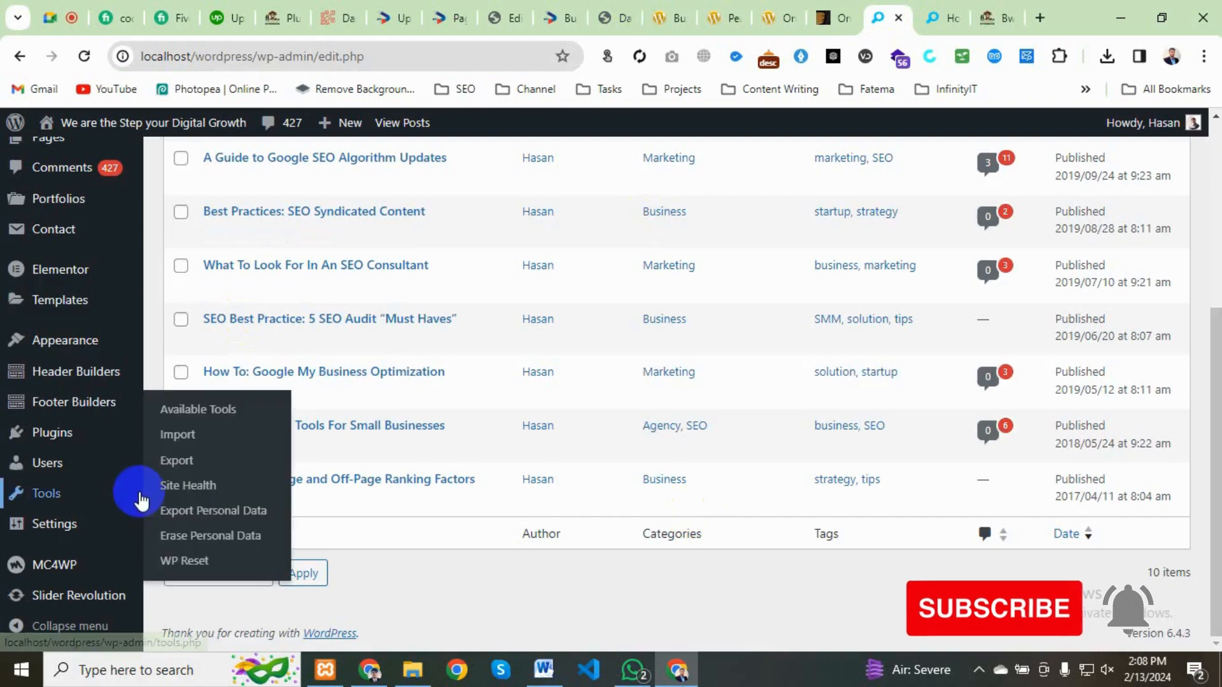
pyautogui.moveTo(43, 530)
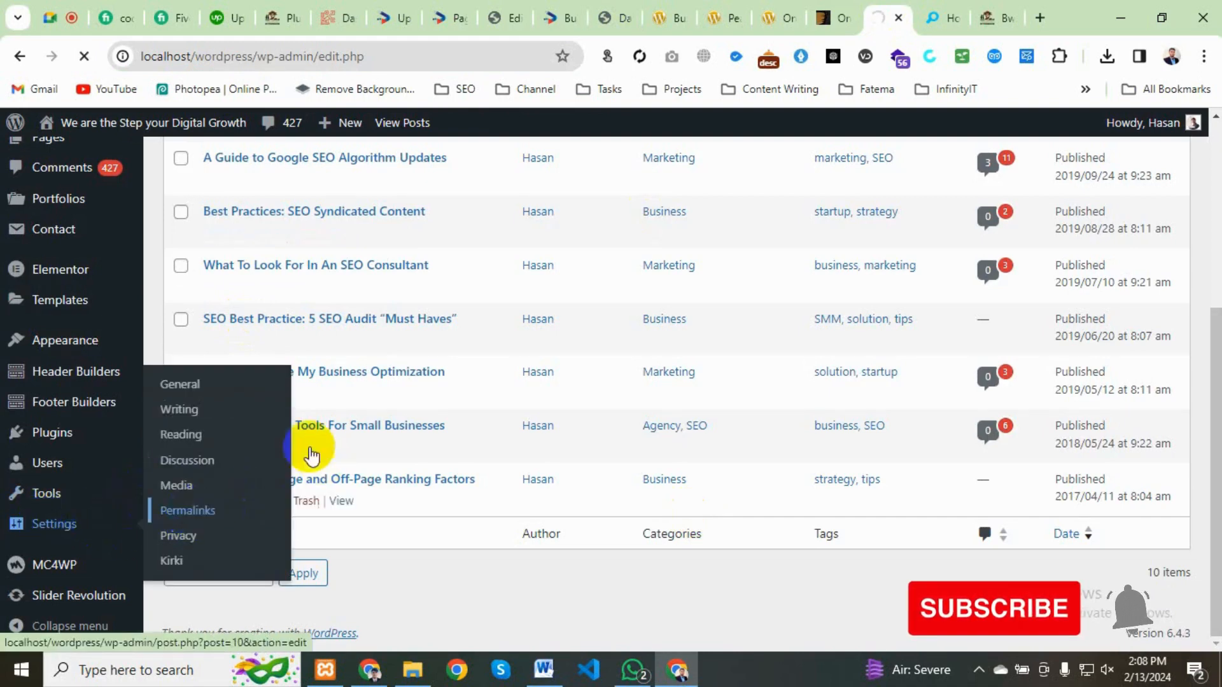
pyautogui.scroll(-3, 311, 421)
pyautogui.scroll(-1, 311, 422)
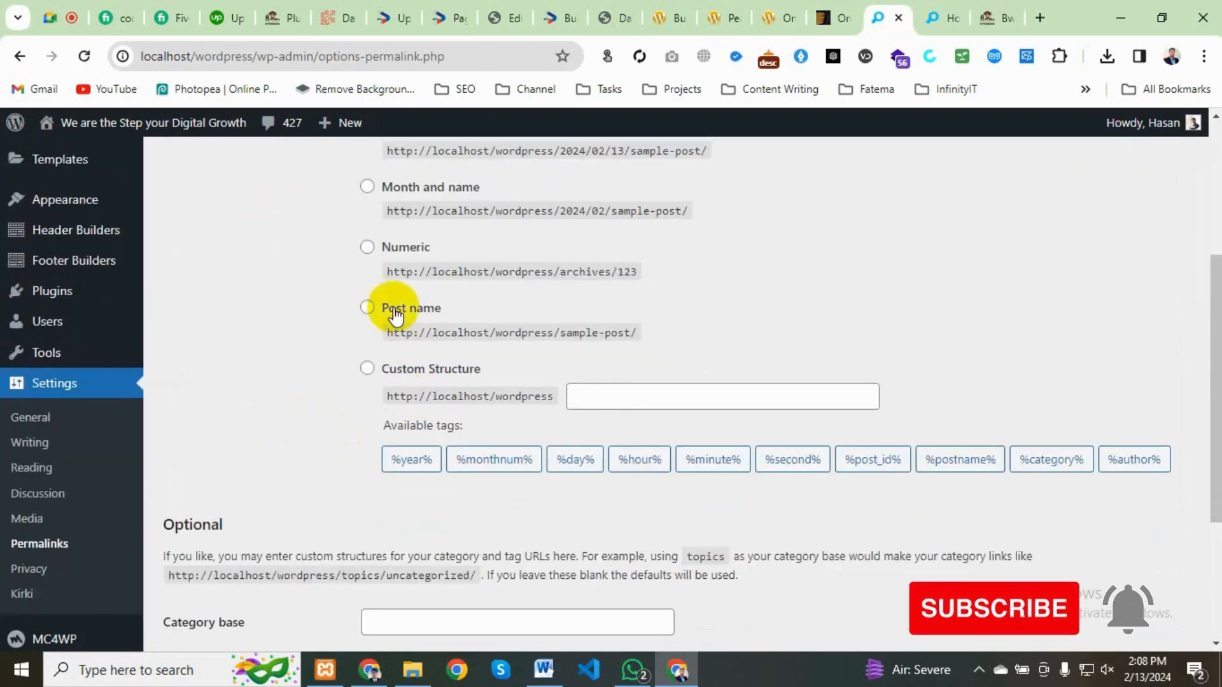
pyautogui.click(368, 310)
pyautogui.scroll(-2, 300, 444)
pyautogui.scroll(-2, 301, 447)
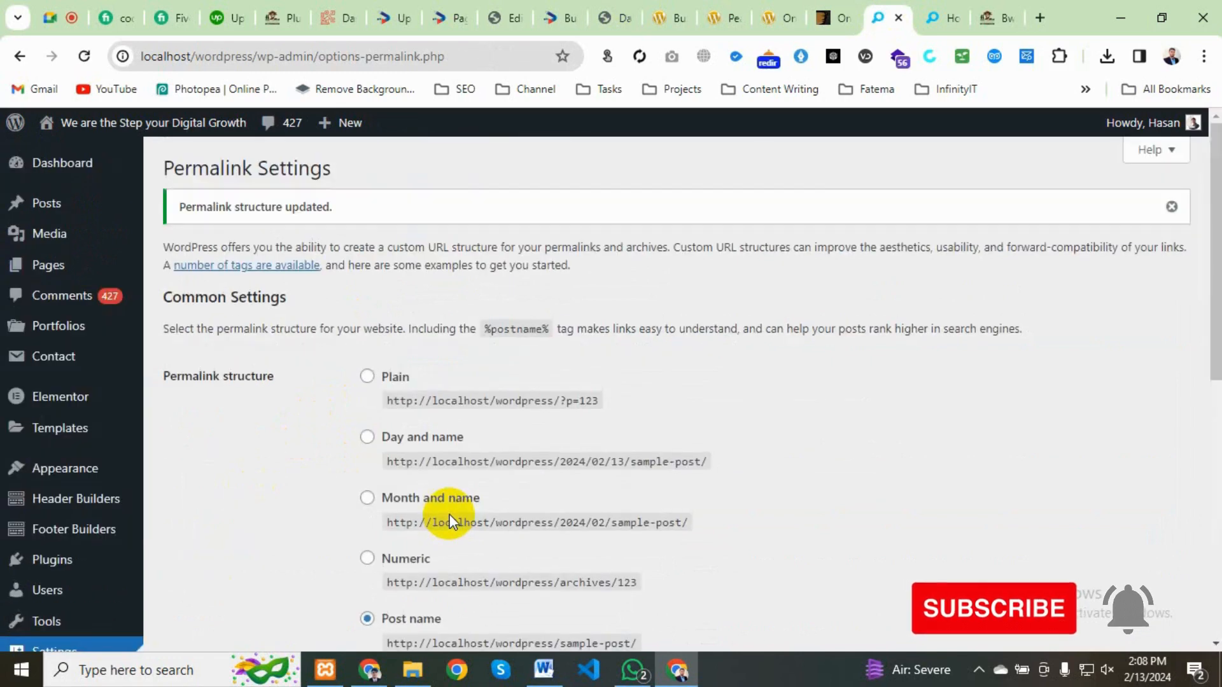
# Step: Load the site's front page through the Onum logo to check how its address is displayed
pyautogui.click(936, 9)
pyautogui.scroll(4, 179, 234)
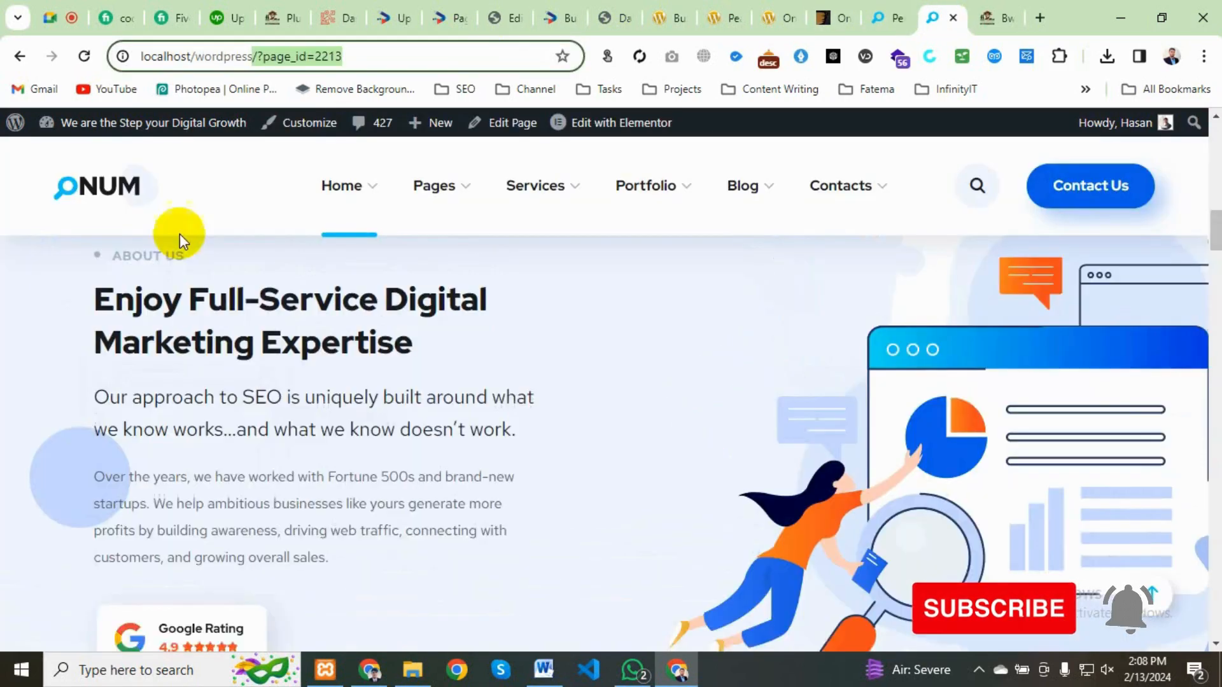
pyautogui.click(123, 194)
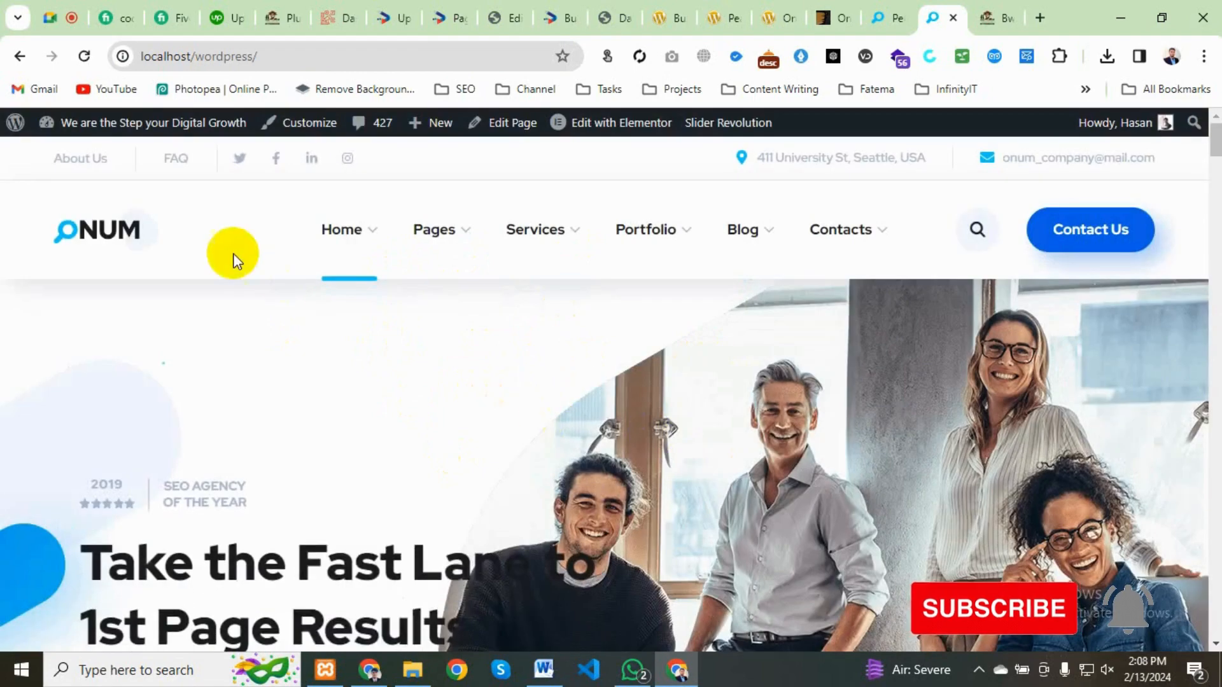
# Step: Open the Marketing Company home page and examine its sections down to the footer
pyautogui.moveTo(338, 230)
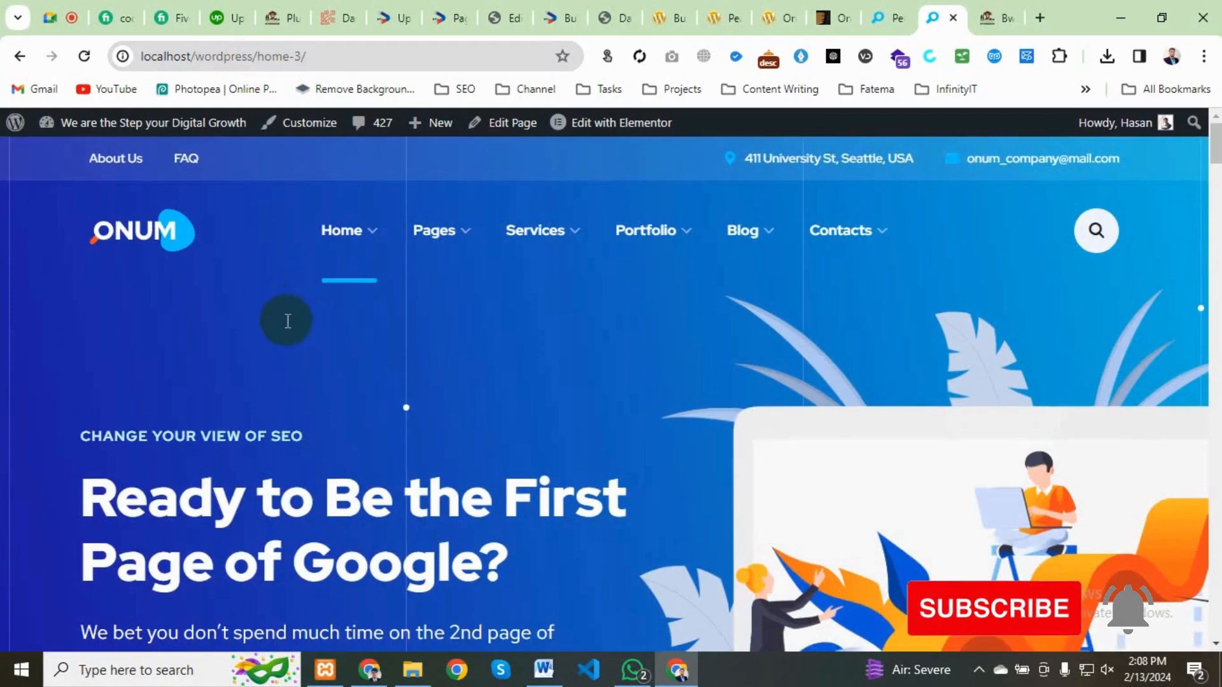
pyautogui.scroll(-15, 418, 437)
pyautogui.scroll(-15, 418, 436)
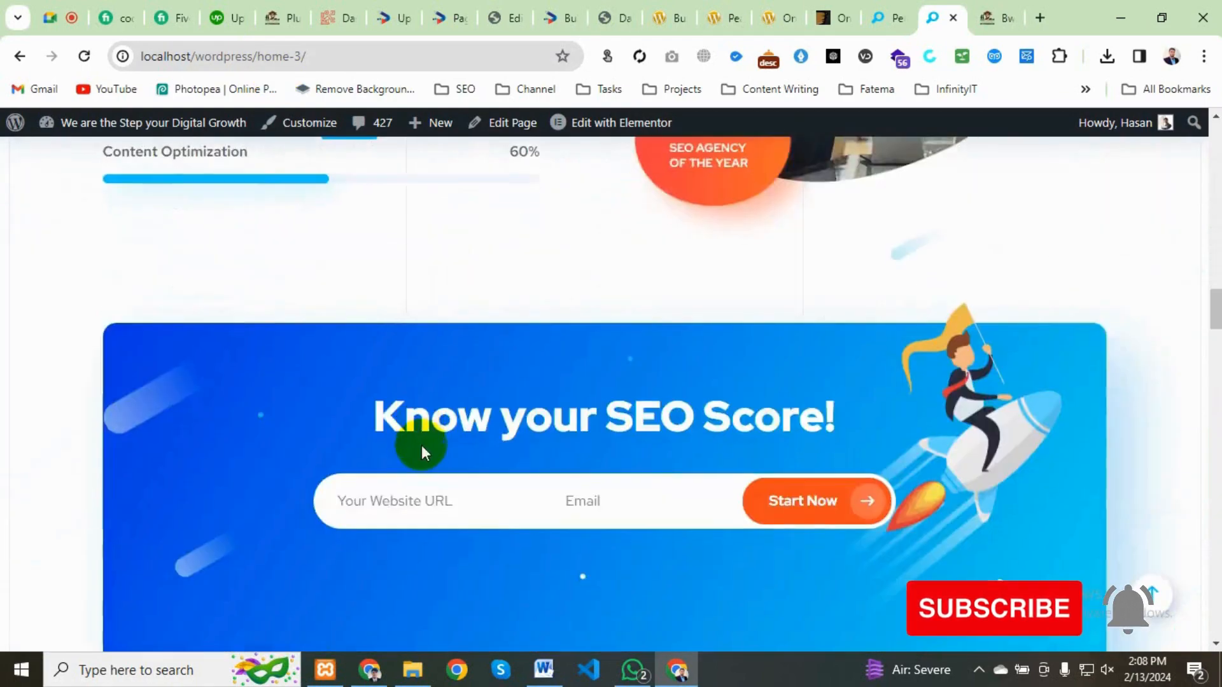
pyautogui.scroll(-15, 403, 495)
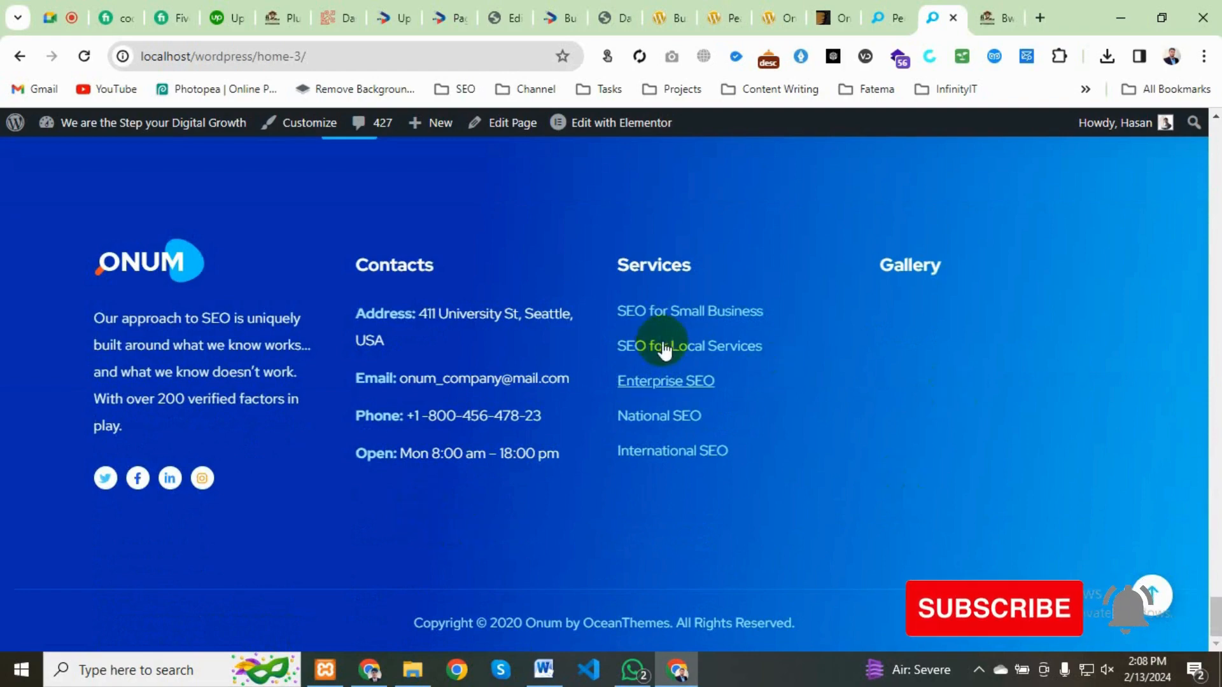
pyautogui.scroll(15, 585, 433)
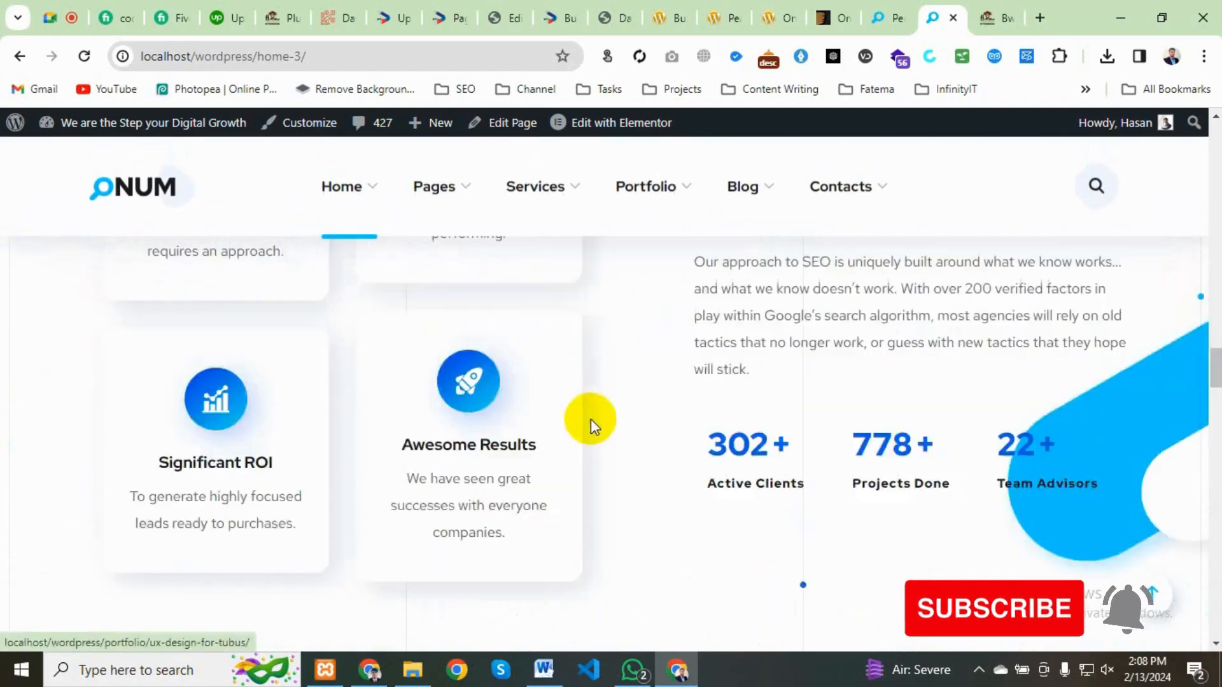
pyautogui.scroll(15, 590, 419)
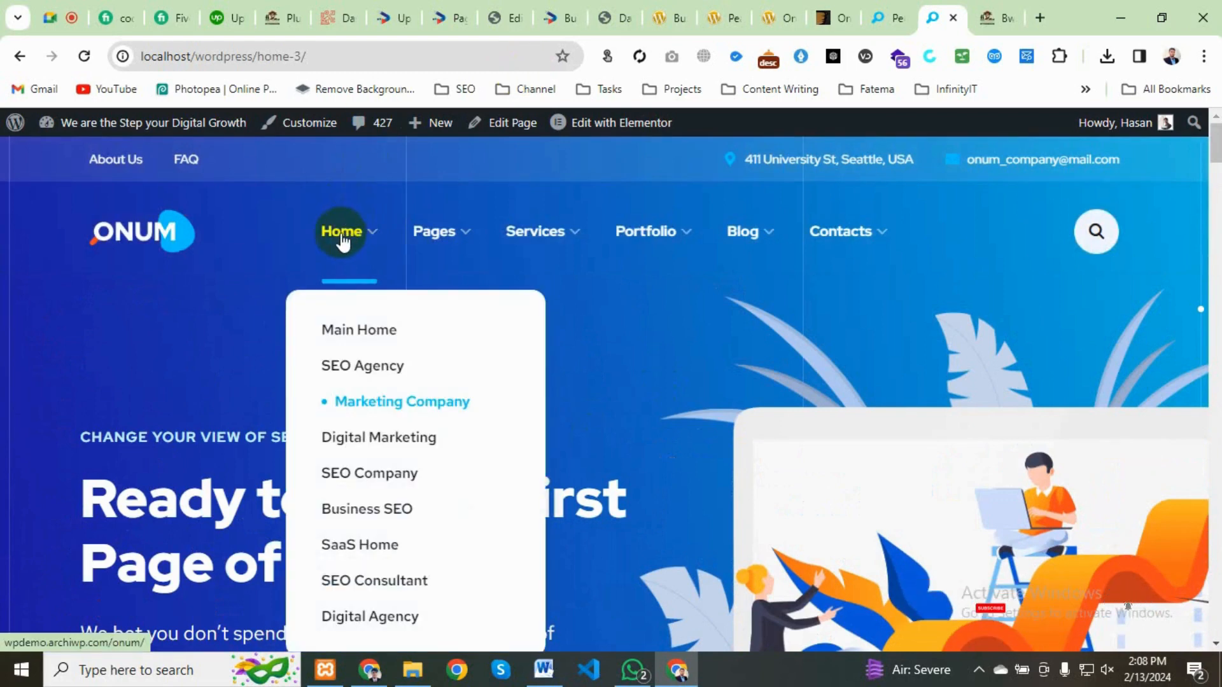
# Step: Open the SaaS Home layout and examine its dashboard hero and feature cards
pyautogui.click(354, 375)
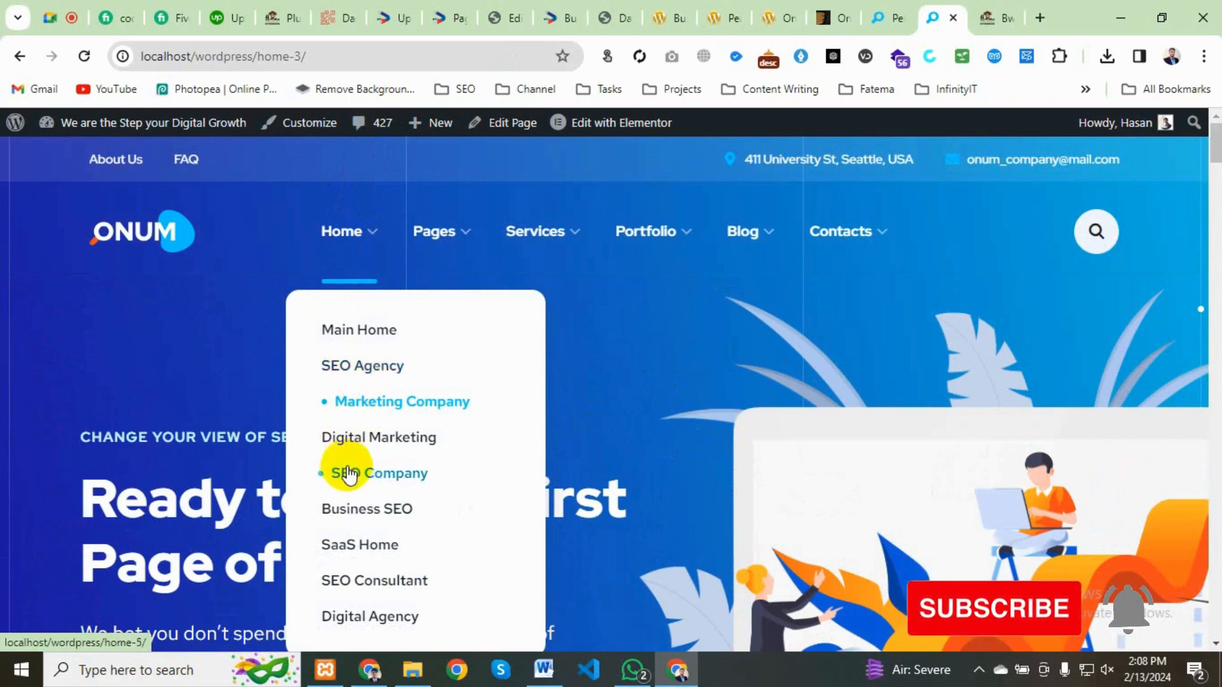
pyautogui.scroll(-2, 354, 439)
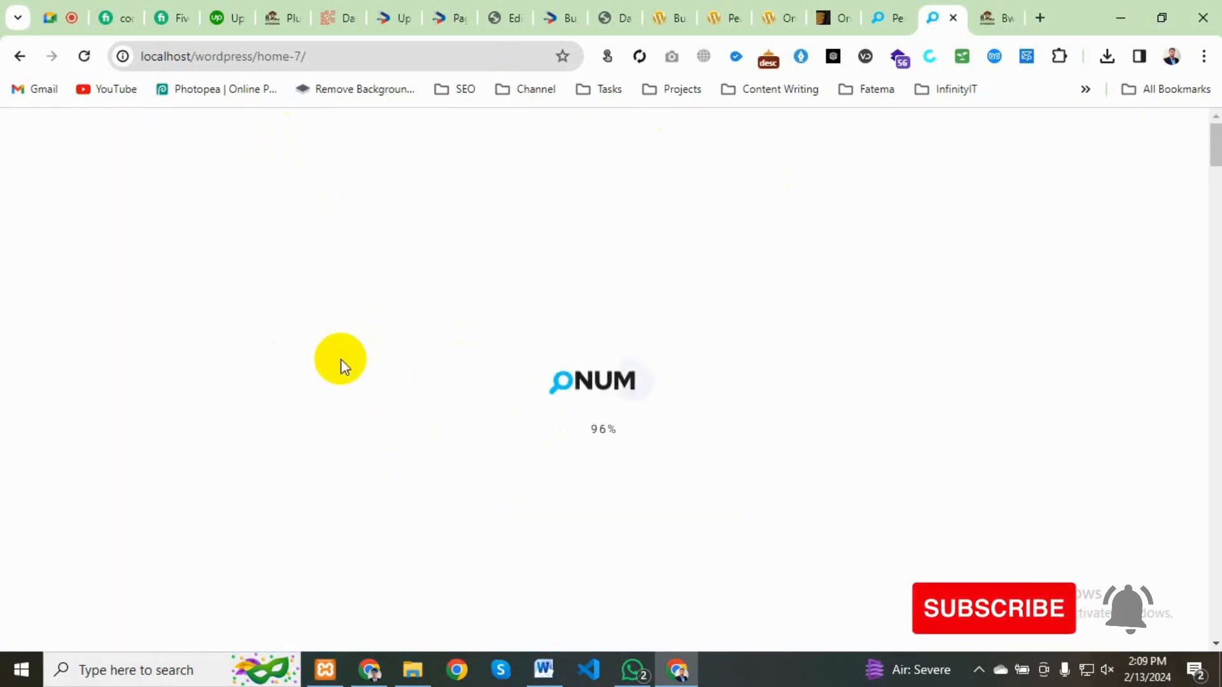
pyautogui.scroll(-10, 350, 358)
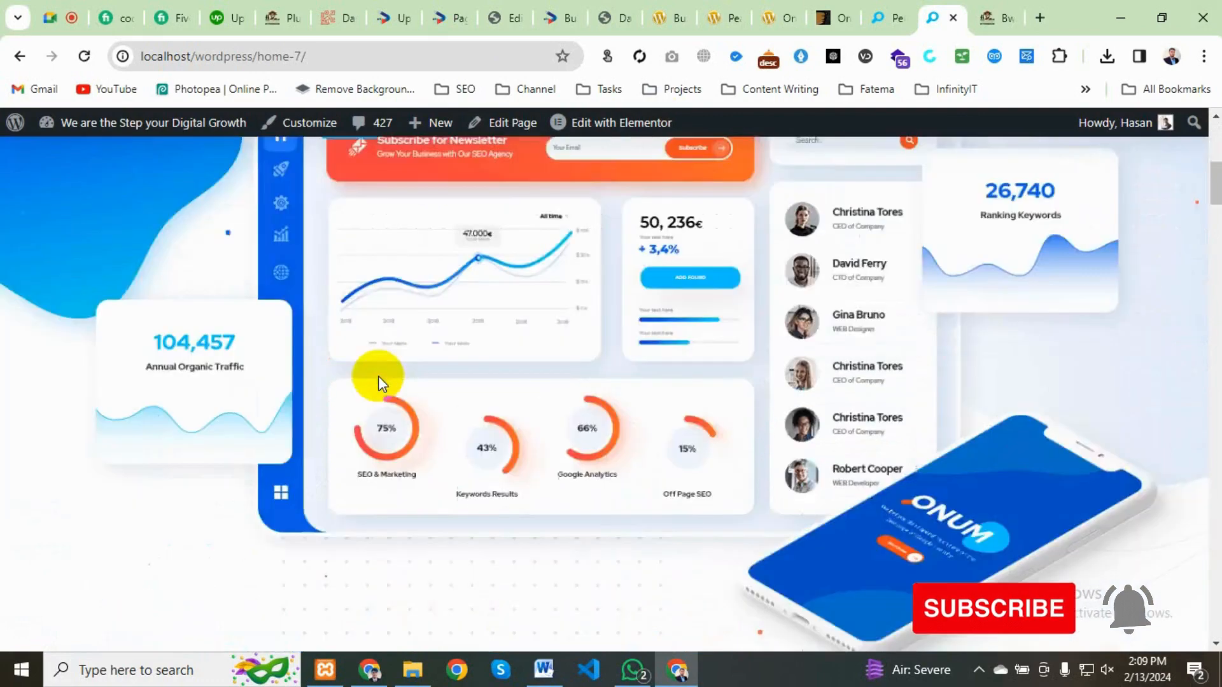
pyautogui.scroll(-10, 379, 376)
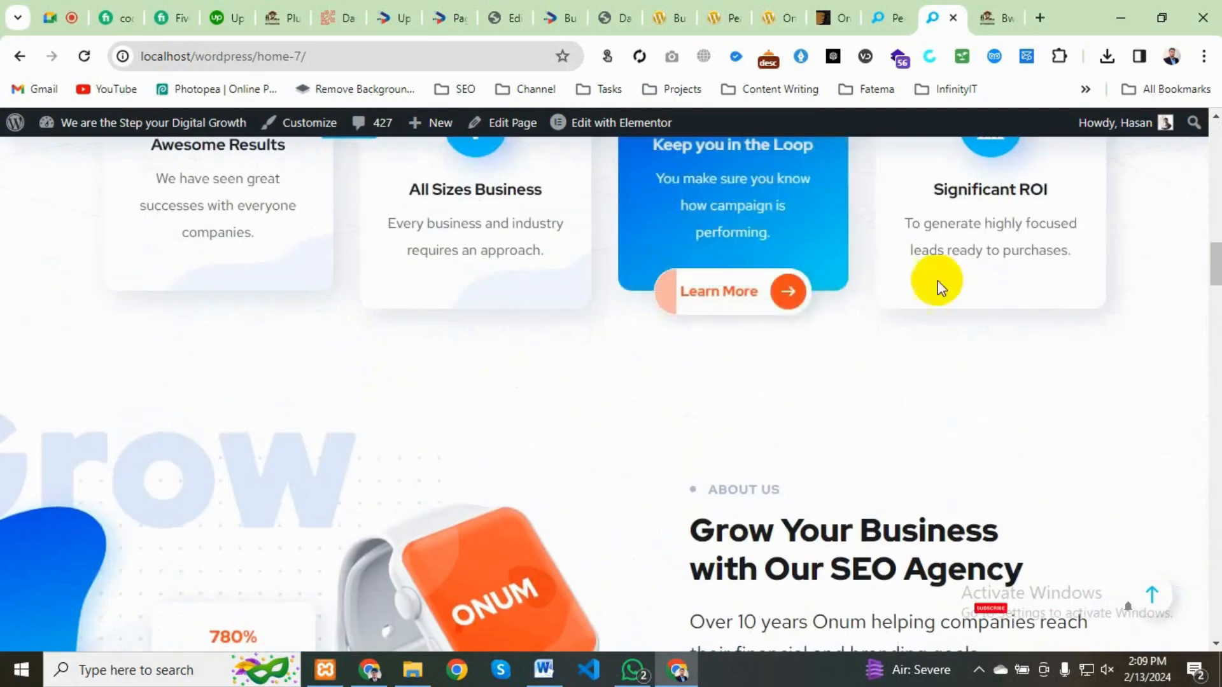
pyautogui.scroll(5, 566, 345)
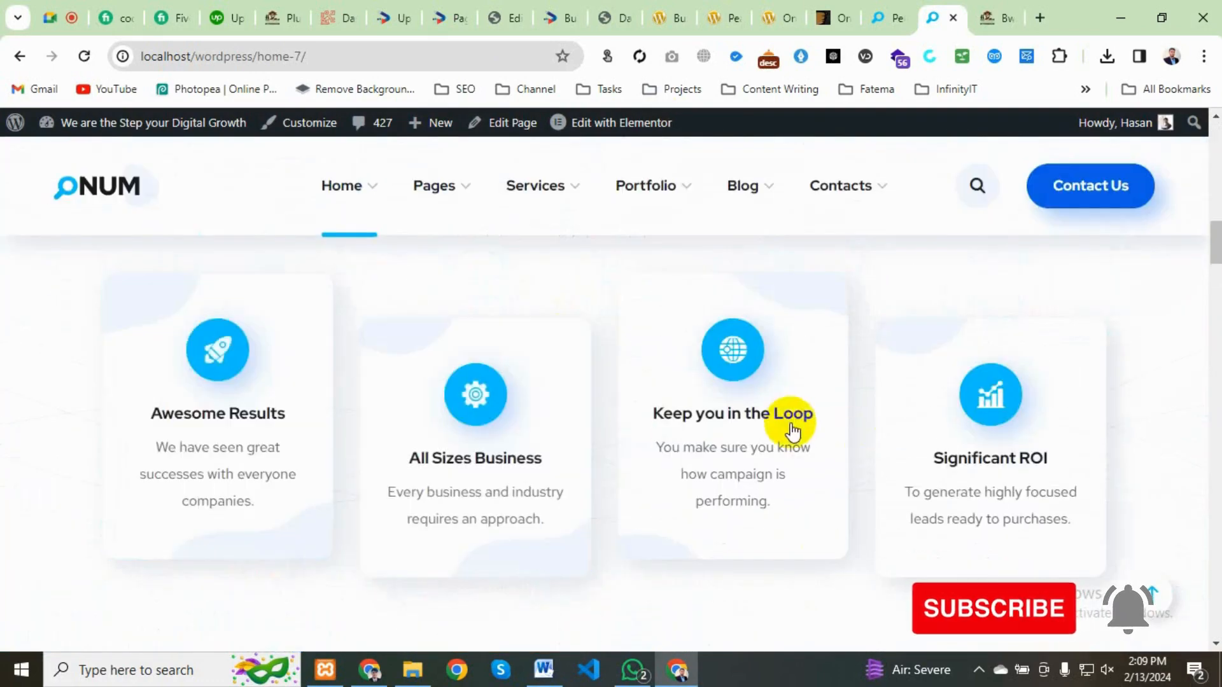
pyautogui.scroll(3, 330, 448)
# Step: Examine the about, process, video, pricing, and services sections of the SaaS Home page
pyautogui.scroll(-10, 419, 500)
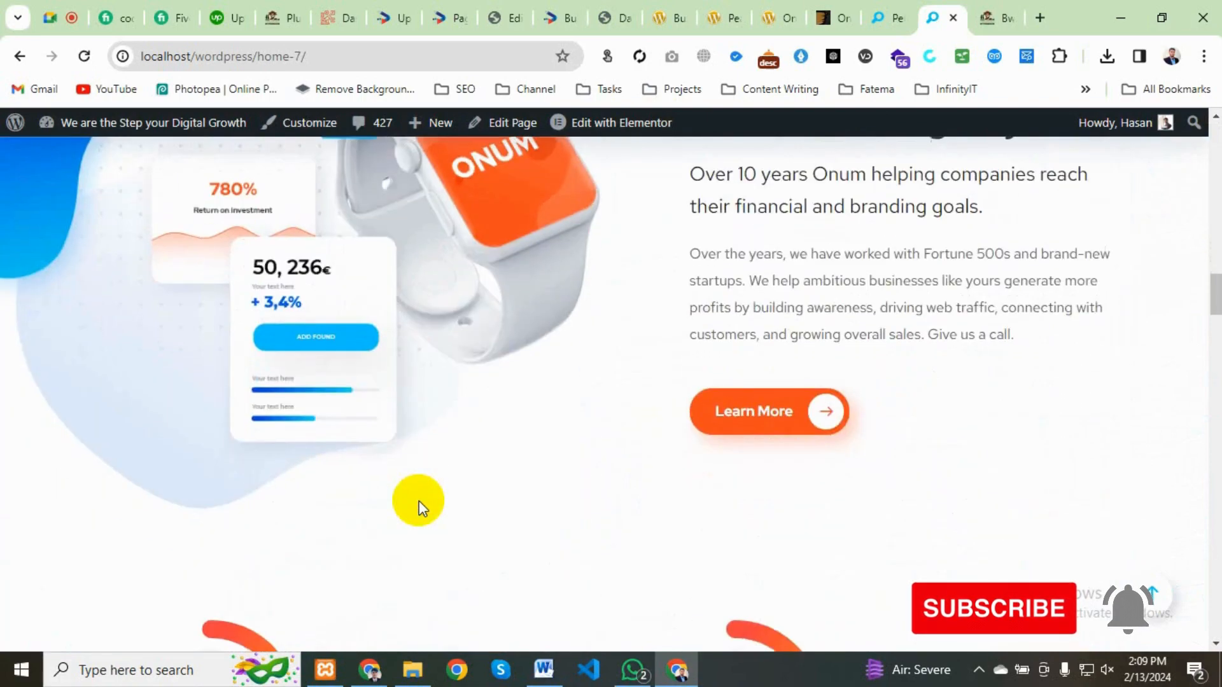
pyautogui.scroll(-15, 419, 502)
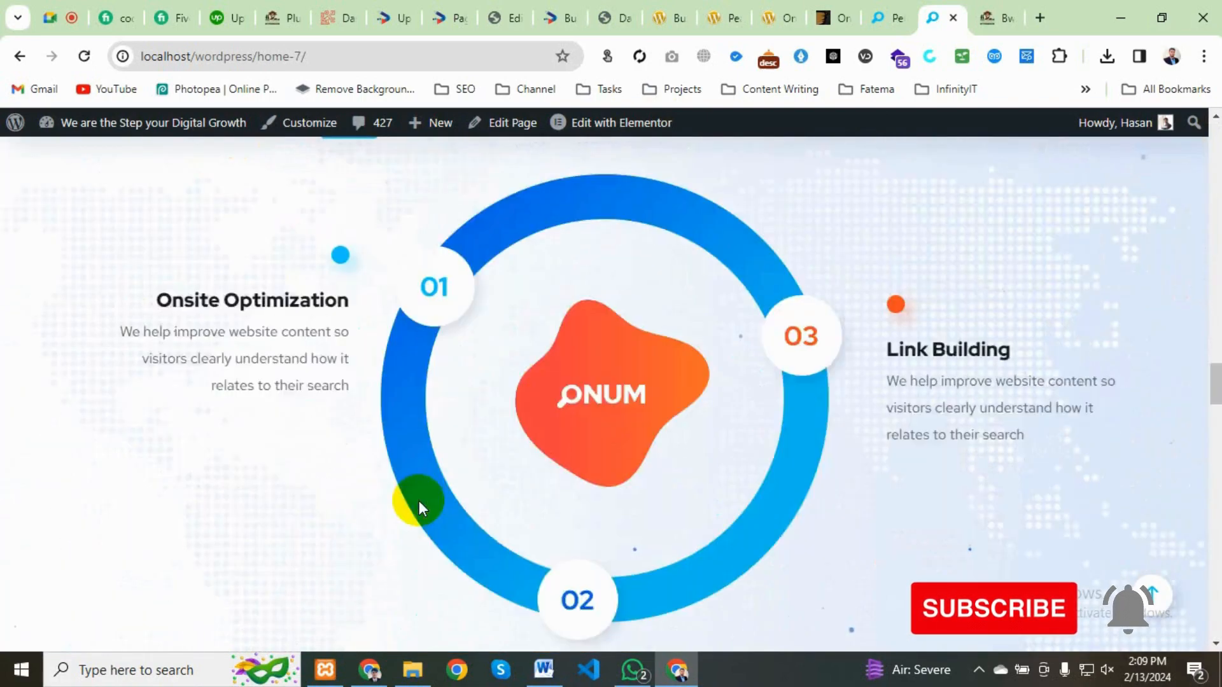
pyautogui.scroll(-7, 644, 493)
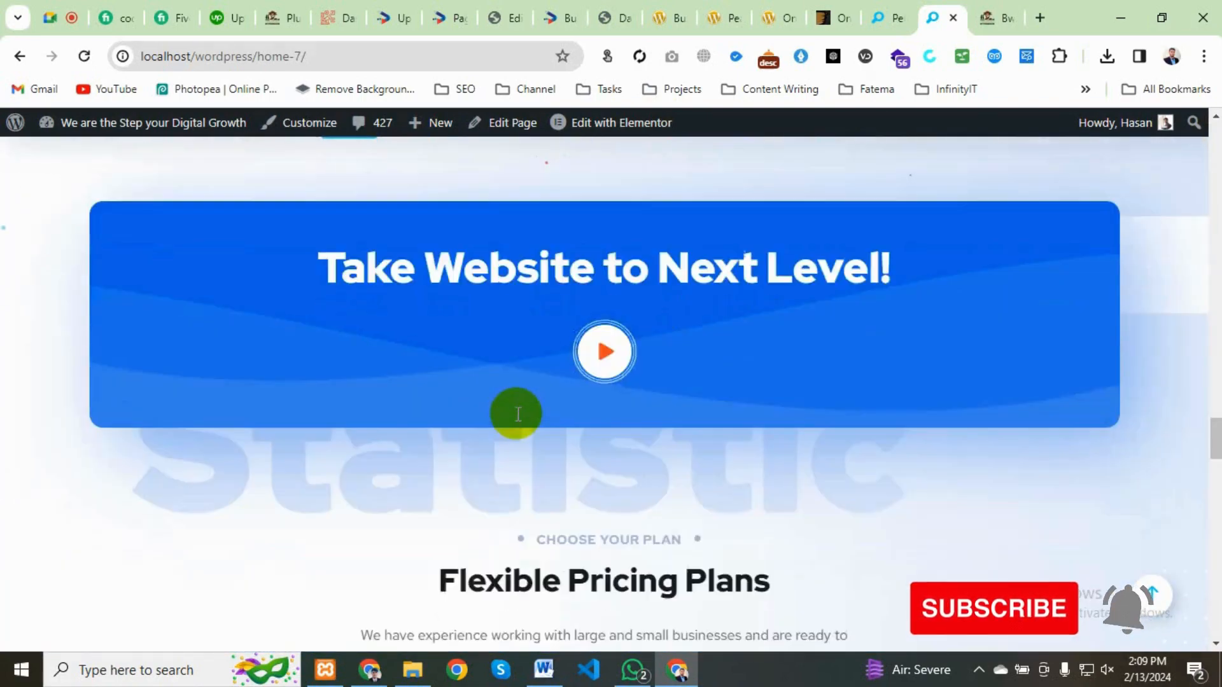
pyautogui.scroll(-12, 426, 456)
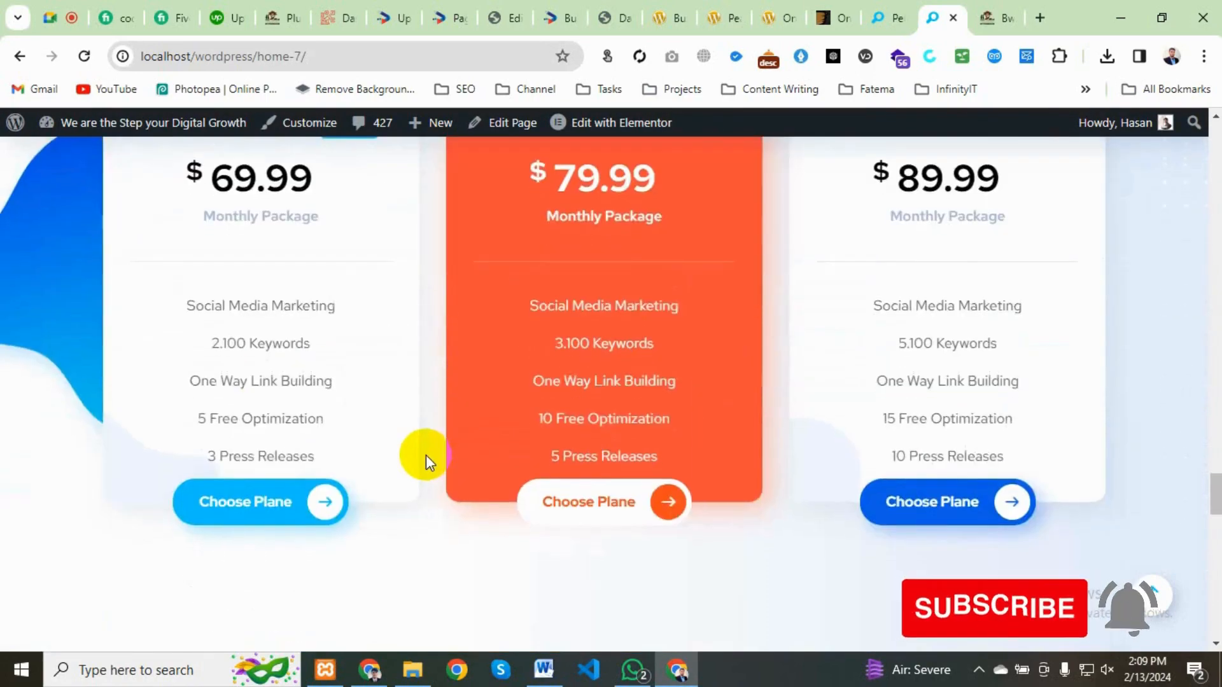
pyautogui.scroll(-10, 426, 453)
pyautogui.scroll(5, 426, 453)
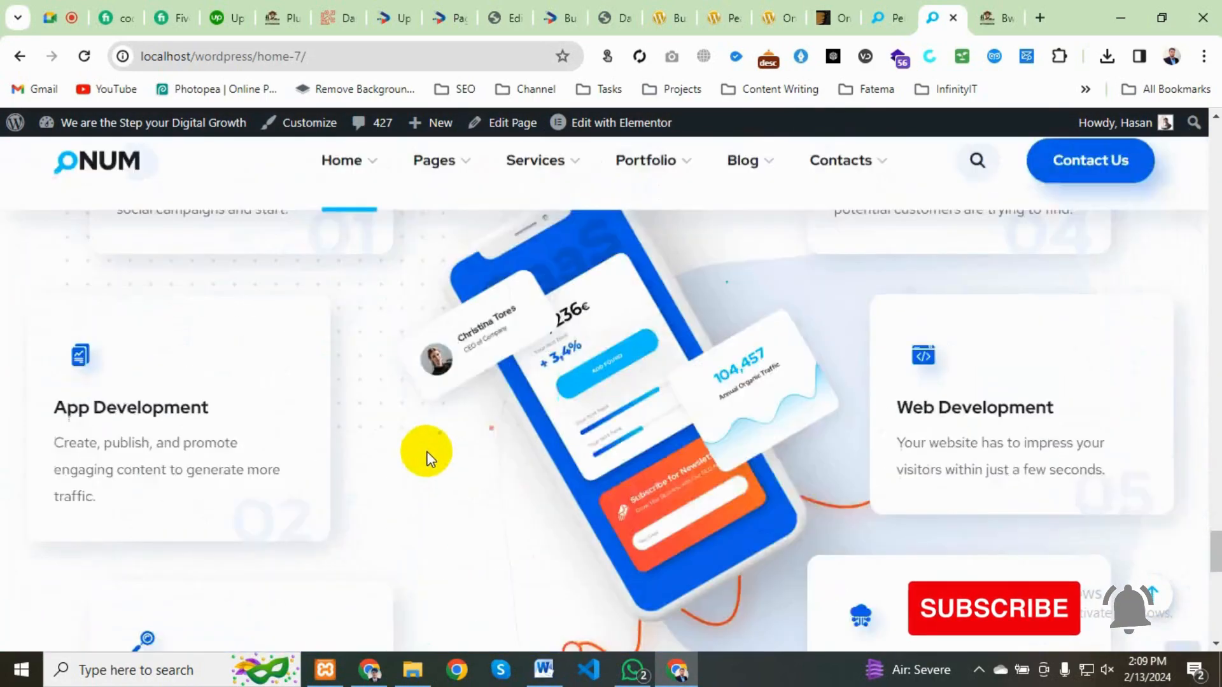
pyautogui.scroll(-6, 426, 453)
pyautogui.scroll(-6, 428, 459)
pyautogui.scroll(6, 437, 490)
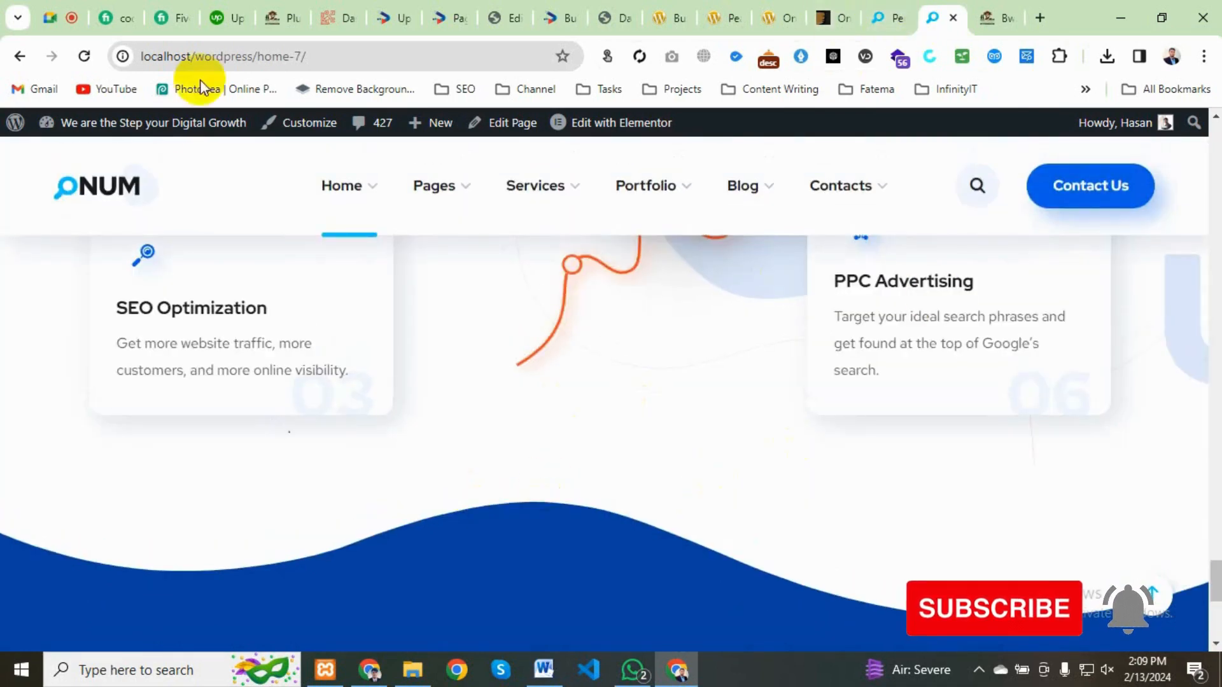
# Step: Return to the WordPress admin and open the Reading settings
pyautogui.click(886, 12)
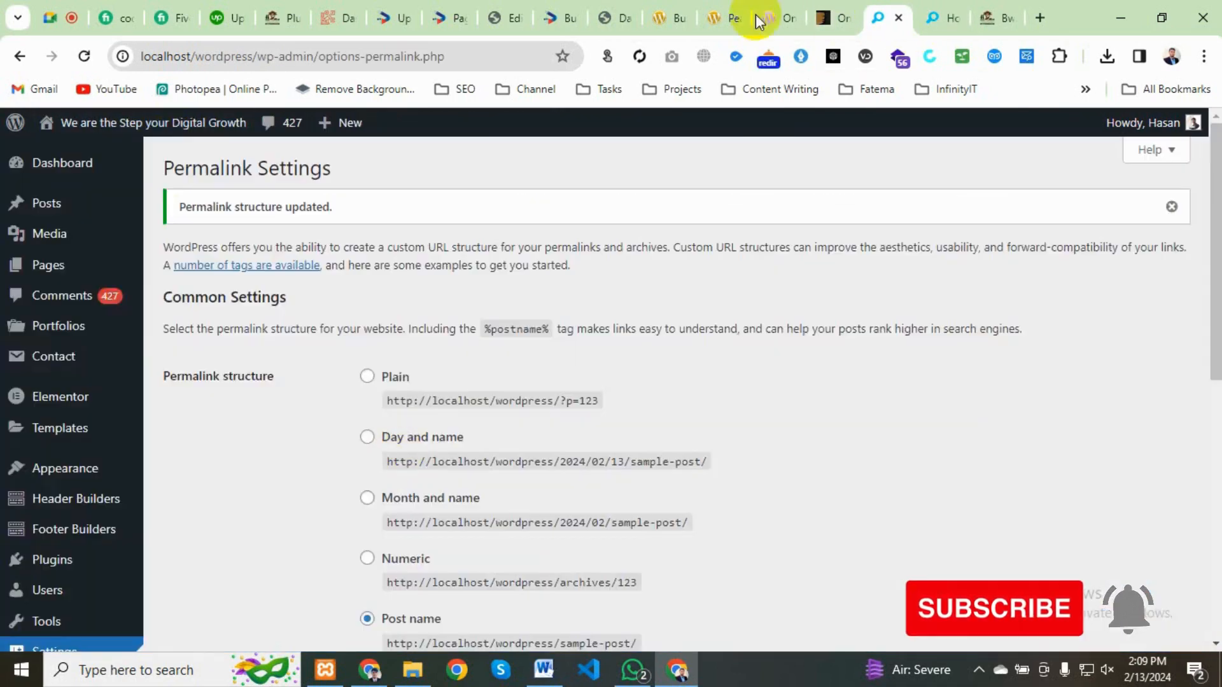
pyautogui.scroll(-4, 38, 573)
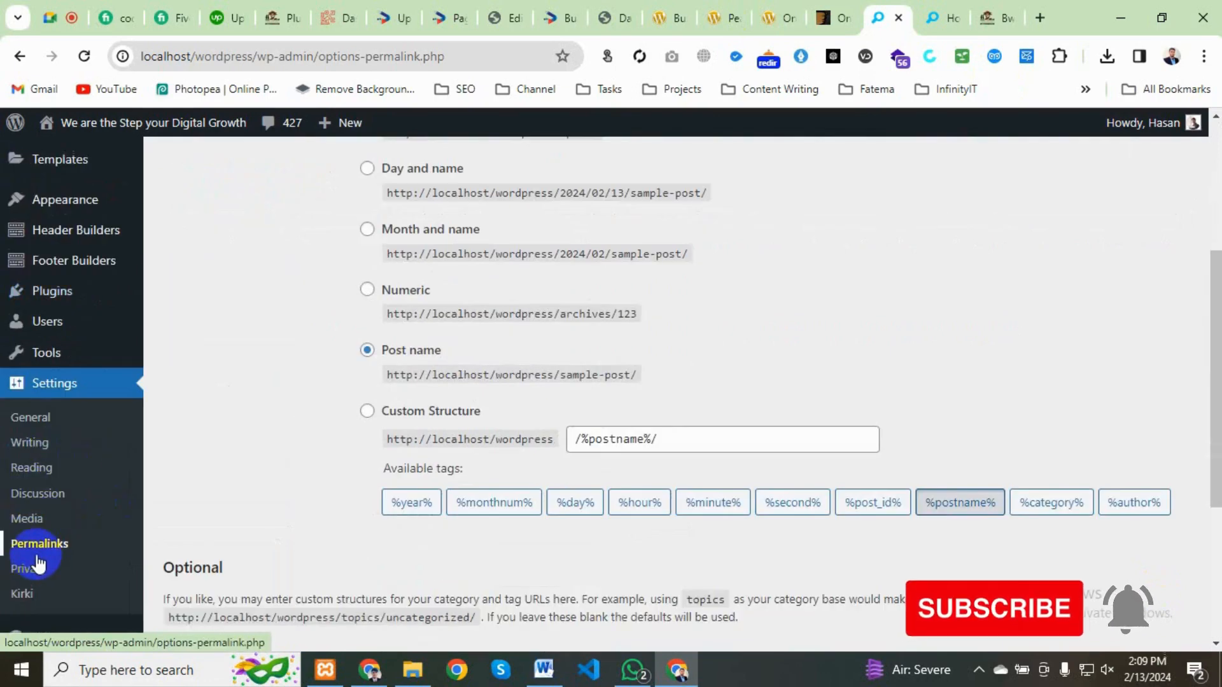
pyautogui.scroll(-3, 38, 572)
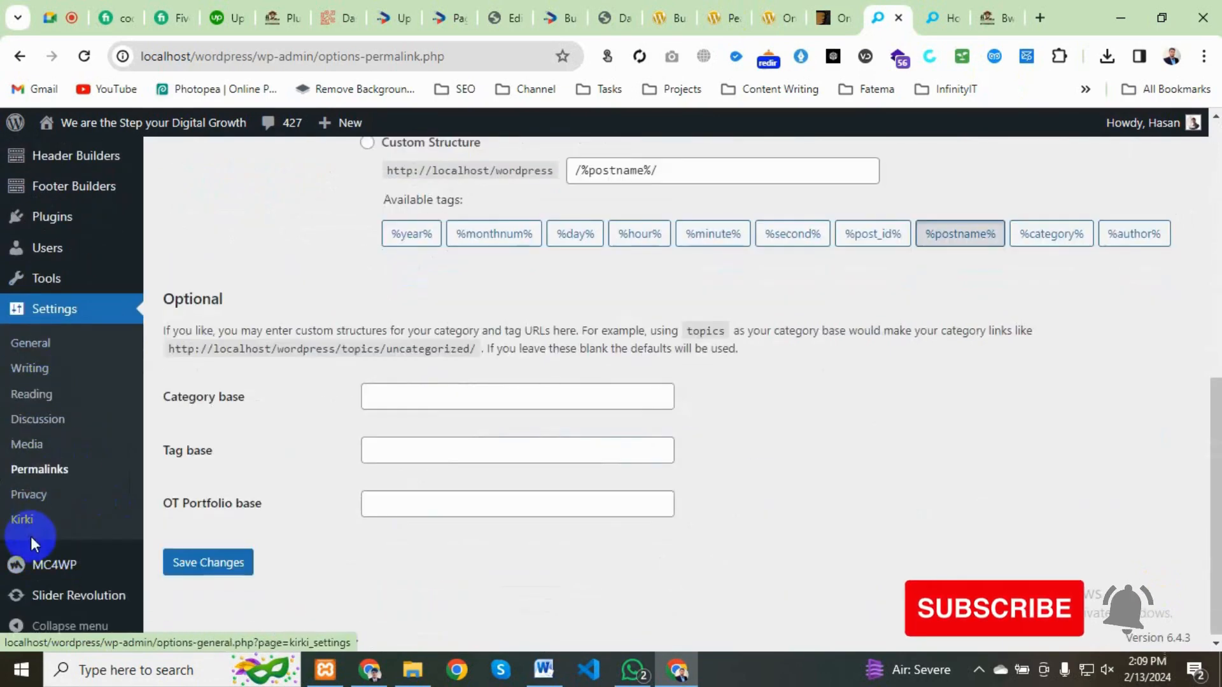
pyautogui.scroll(4, 31, 537)
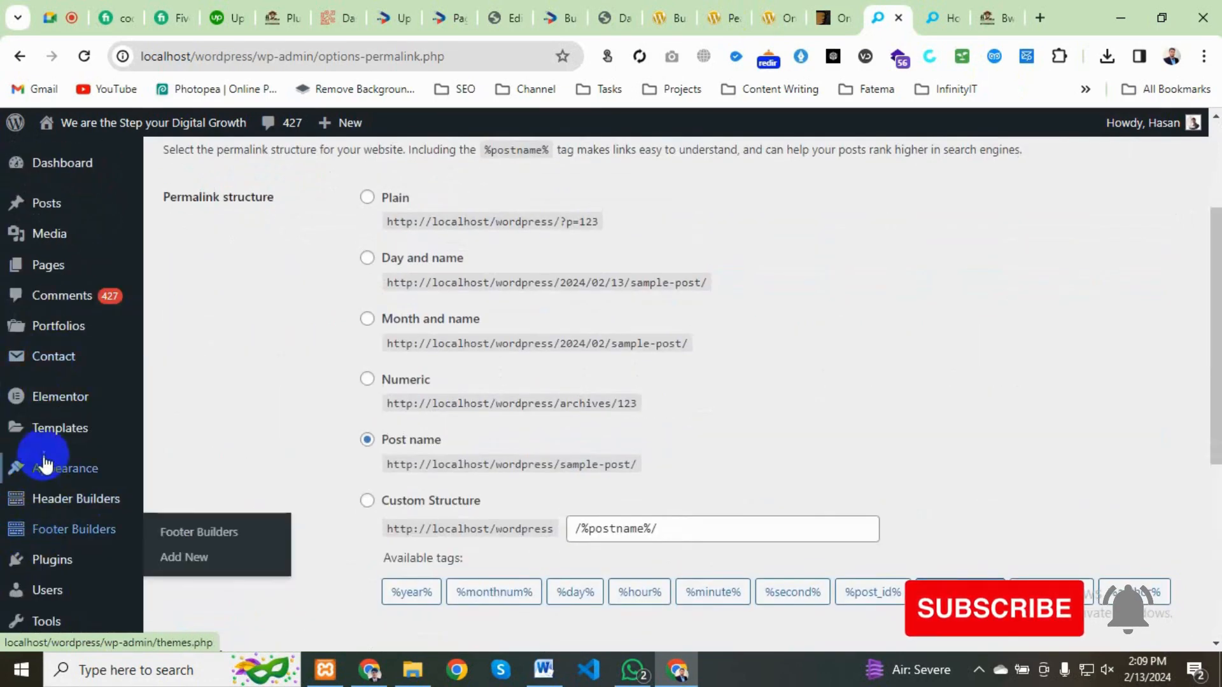
pyautogui.scroll(-4, 49, 469)
pyautogui.scroll(-2, 35, 536)
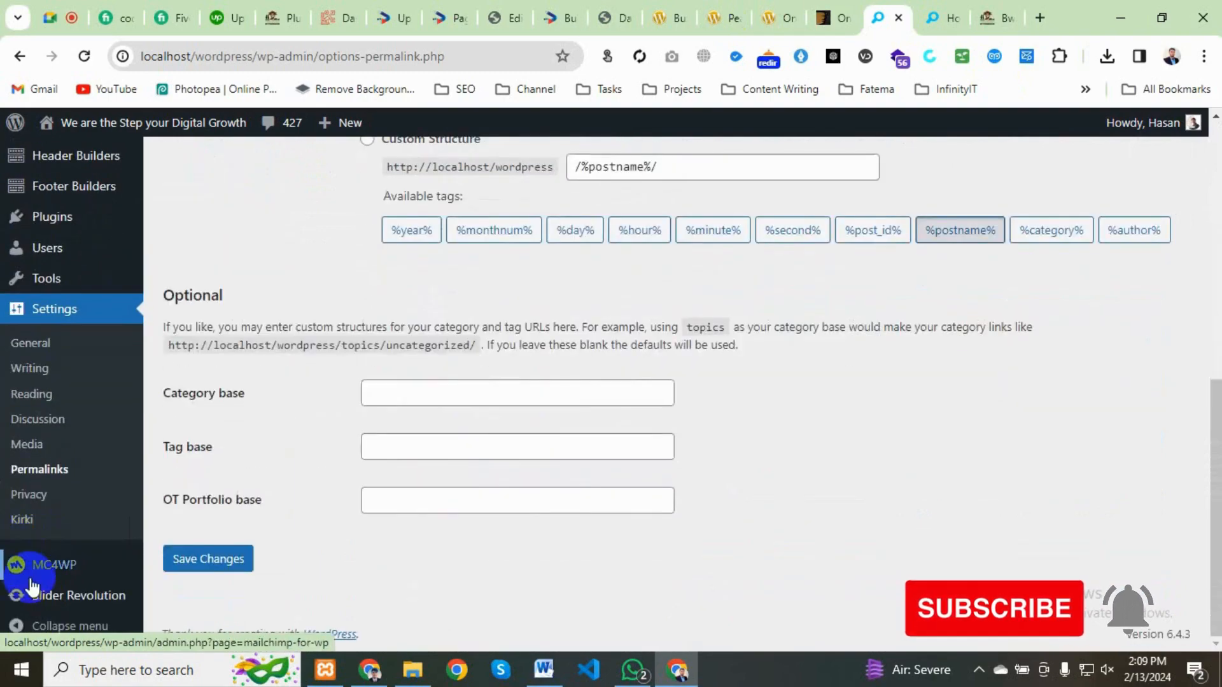
pyautogui.scroll(3, 40, 542)
pyautogui.scroll(3, 38, 538)
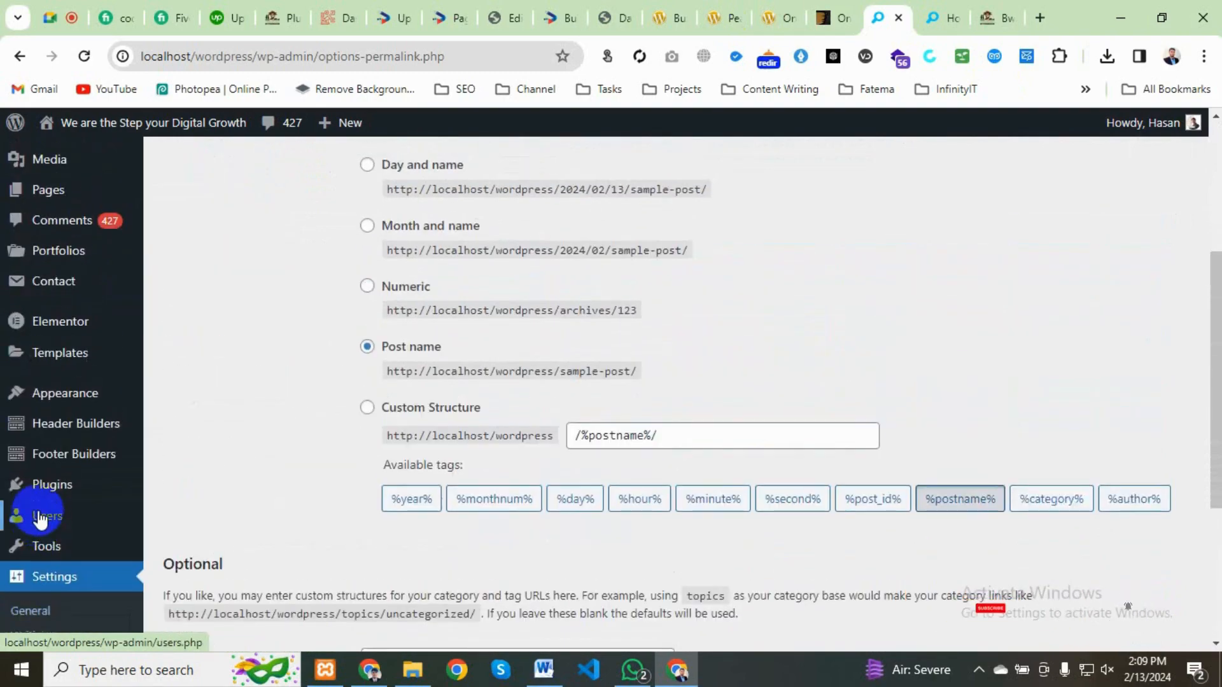
pyautogui.moveTo(40, 515)
pyautogui.scroll(-3, 38, 566)
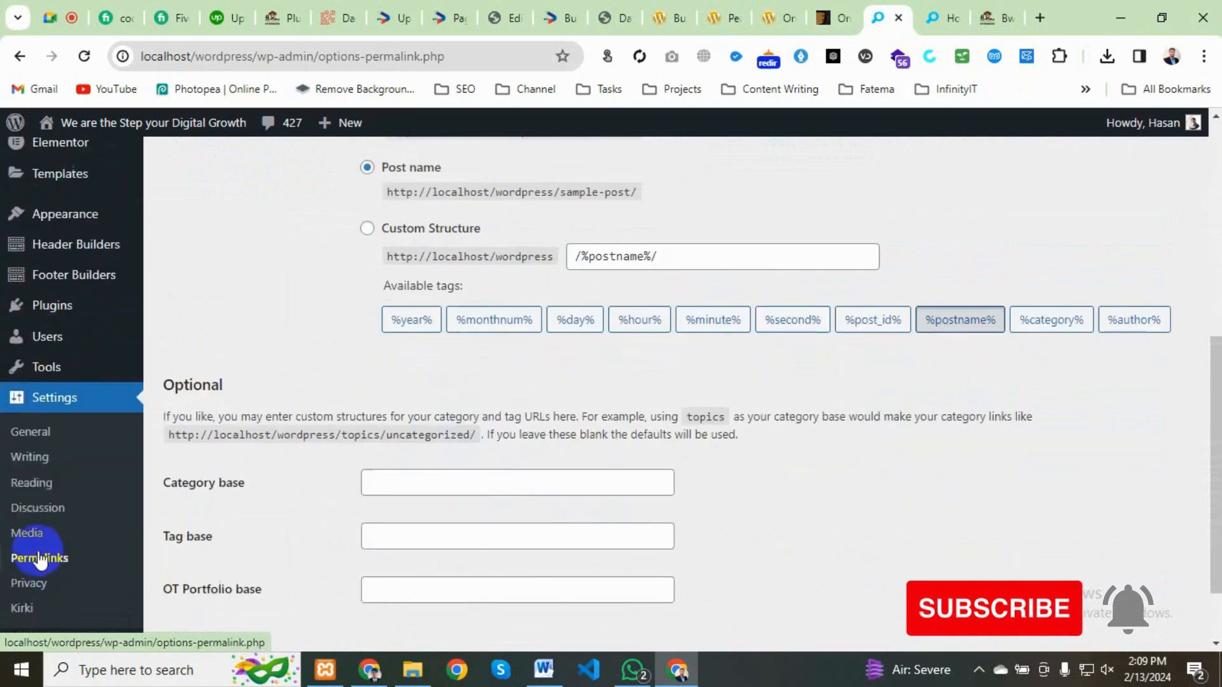
pyautogui.click(37, 488)
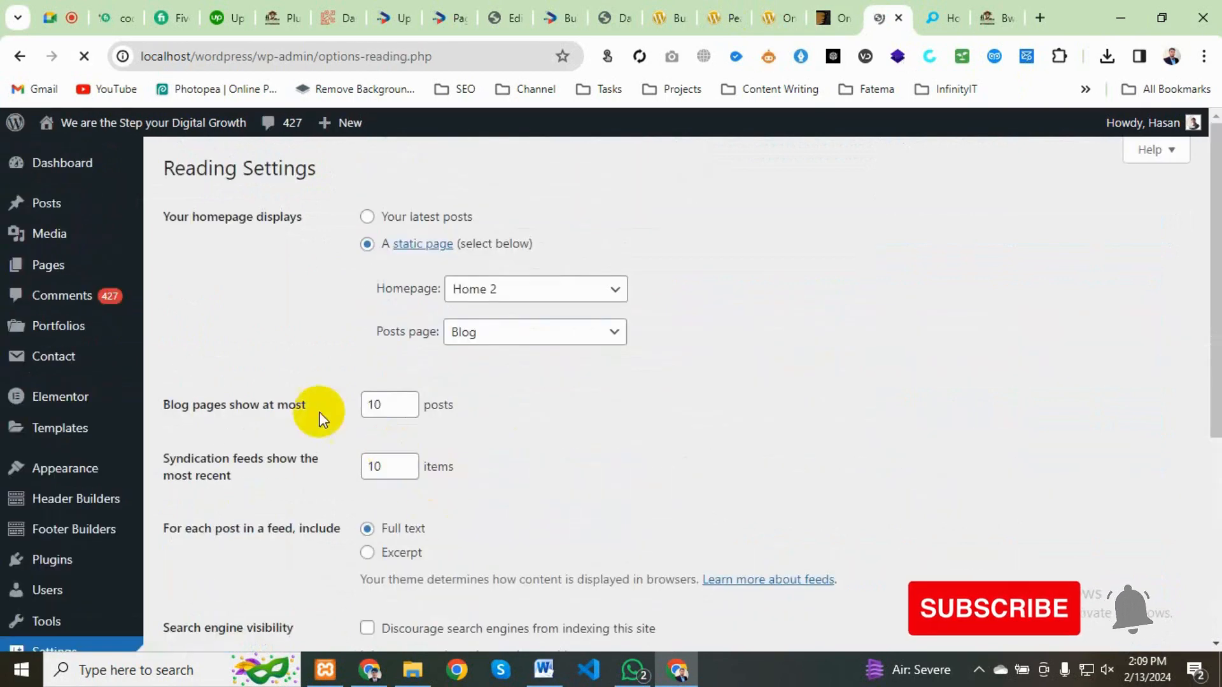
# Step: Set Home 7 as the static homepage and save the Reading settings
pyautogui.click(537, 293)
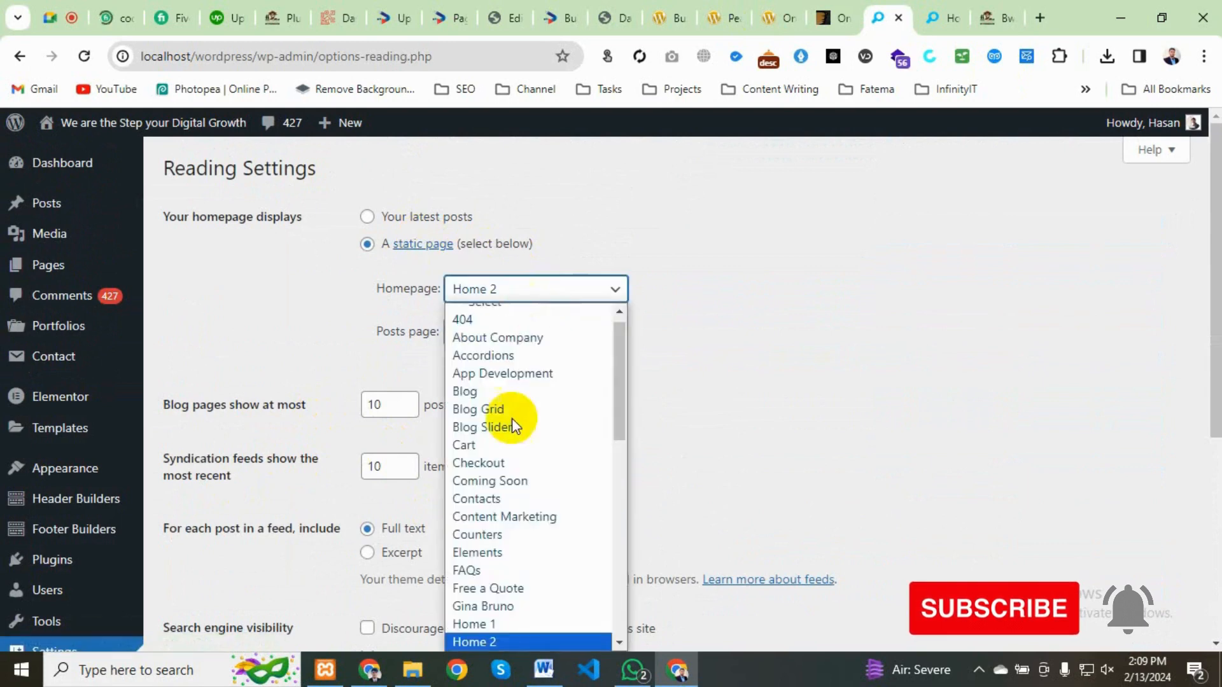
pyautogui.scroll(-10, 488, 547)
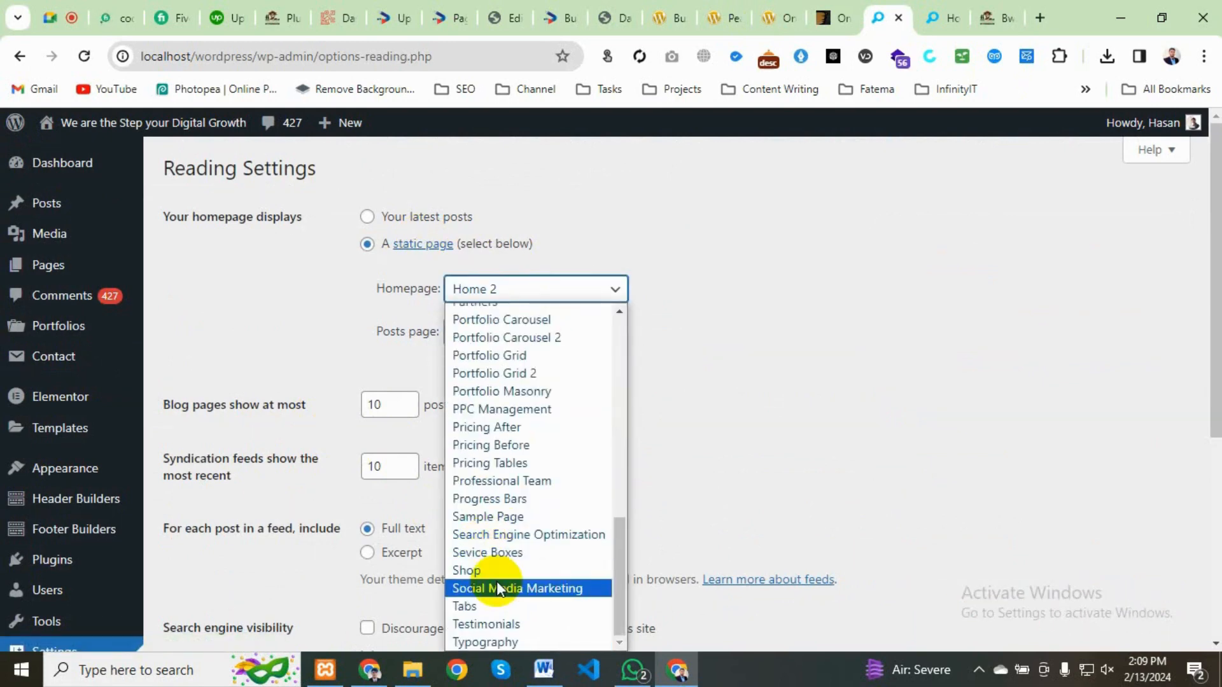
pyautogui.scroll(3, 496, 581)
pyautogui.click(499, 341)
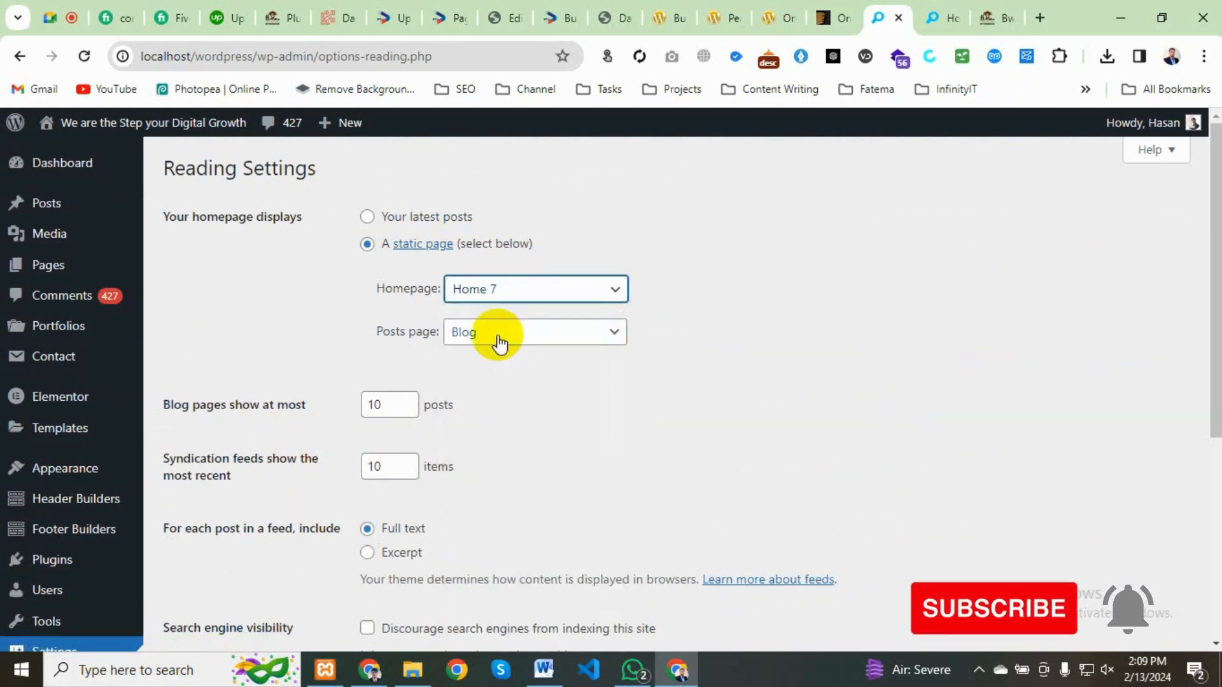
pyautogui.scroll(-5, 259, 458)
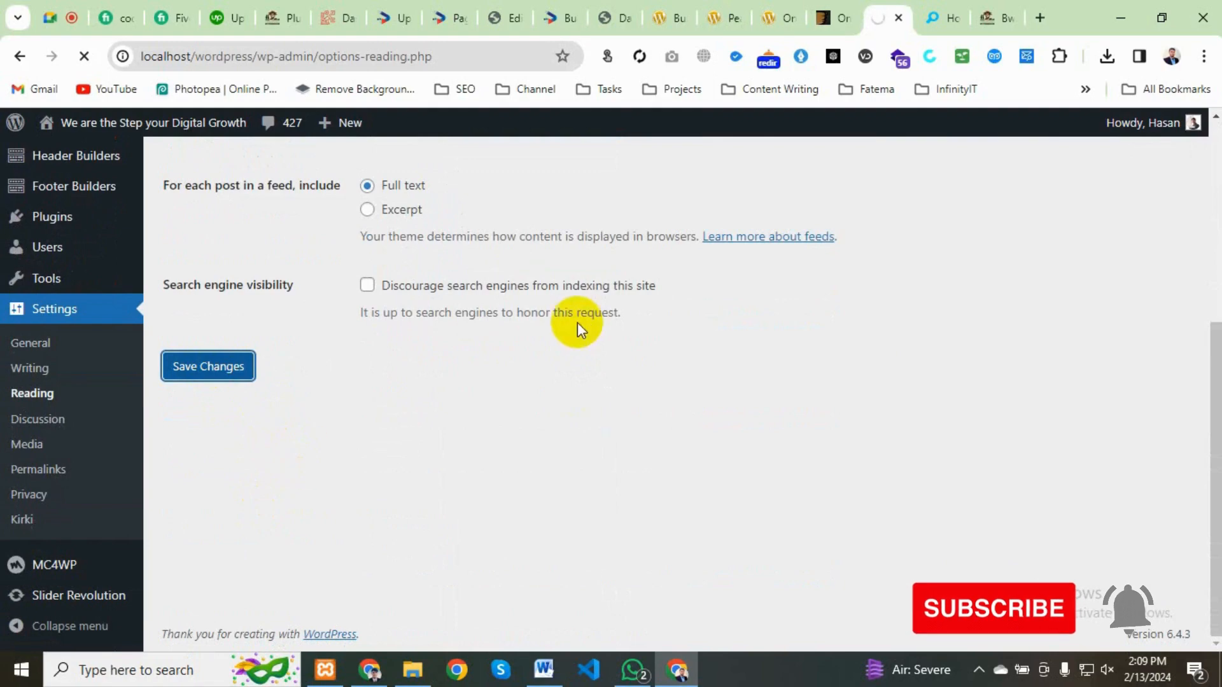
# Step: Switch to the site's front end and reload its home address to check the new homepage
pyautogui.click(937, 12)
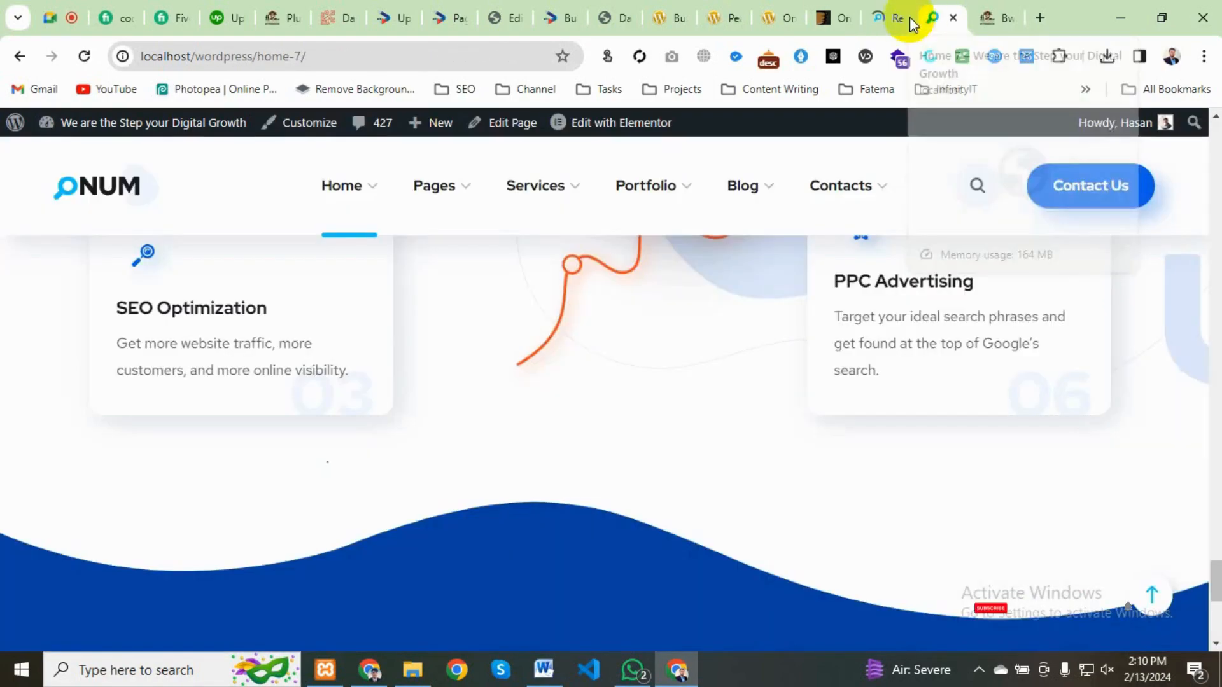
pyautogui.scroll(10, 429, 522)
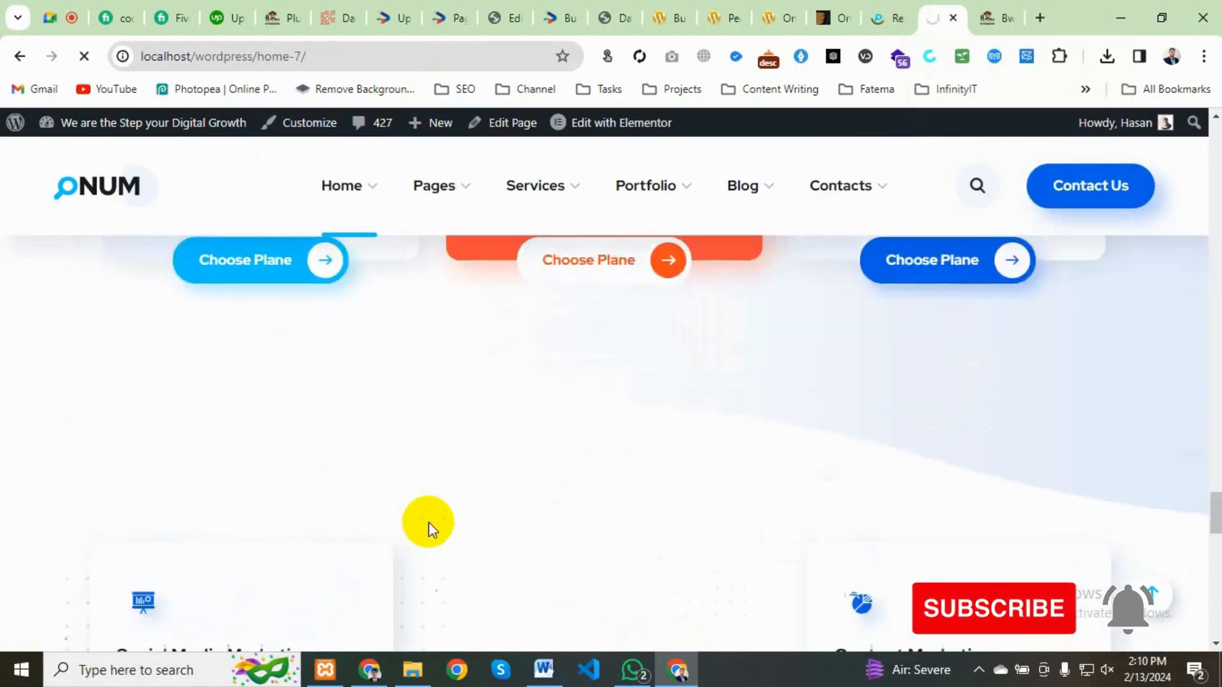
pyautogui.scroll(5, 428, 522)
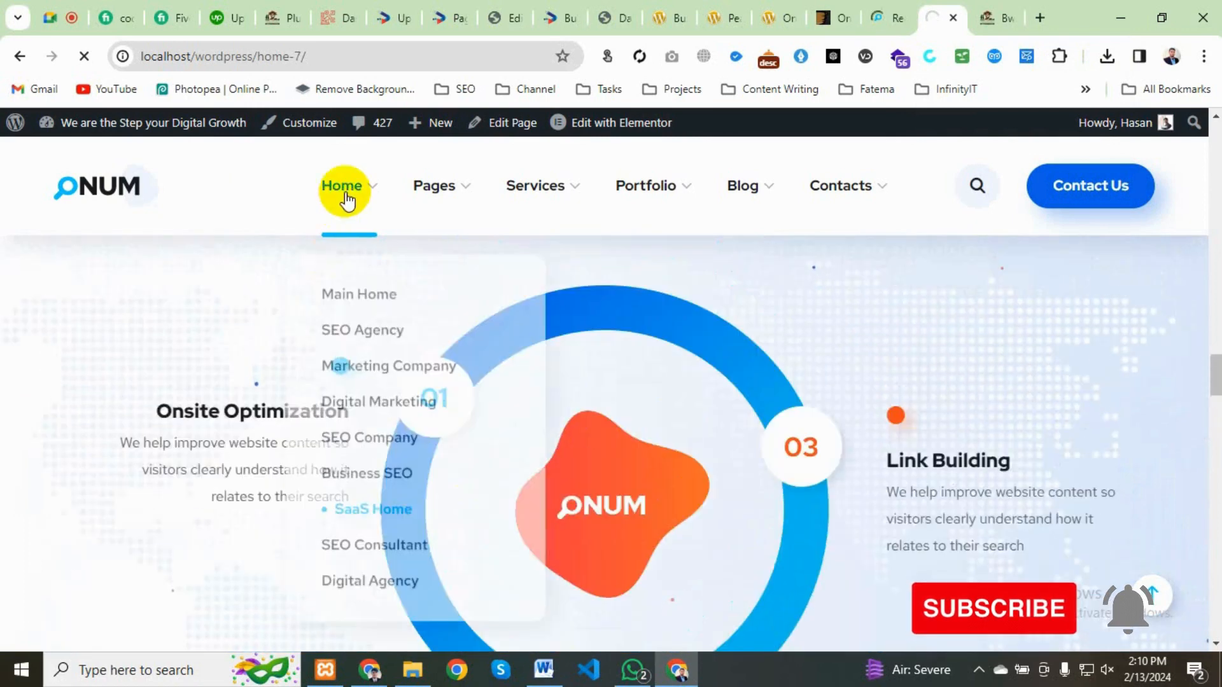
pyautogui.scroll(6, 558, 583)
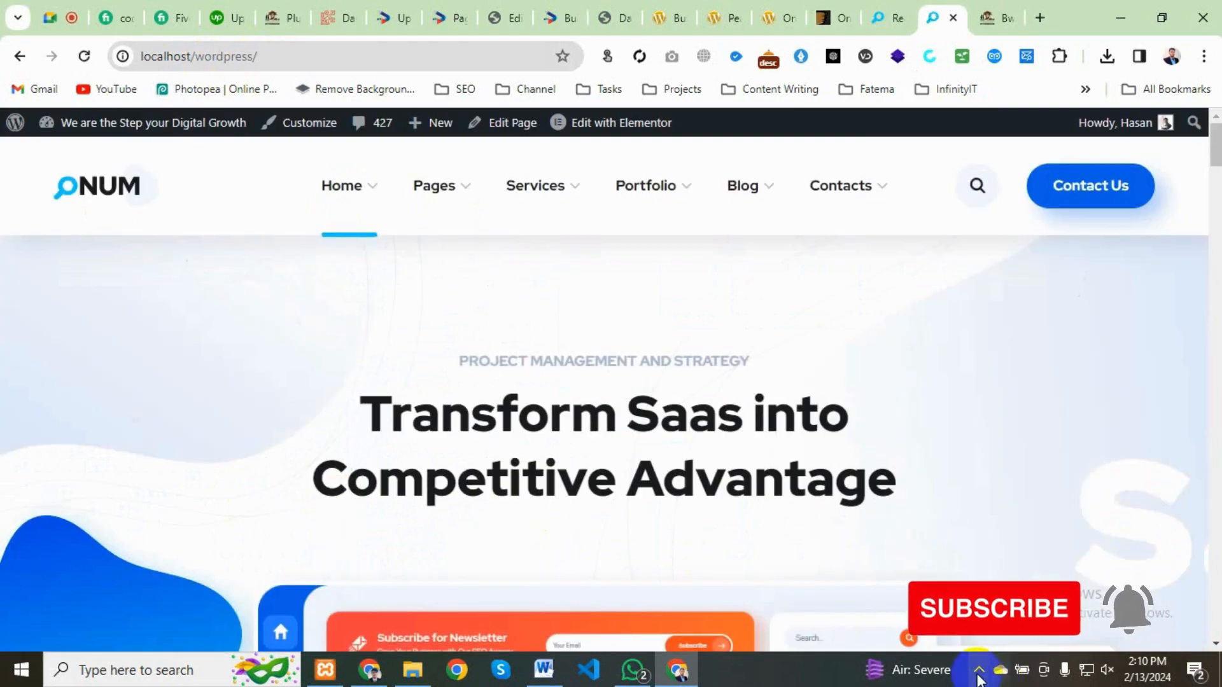
pyautogui.click(978, 673)
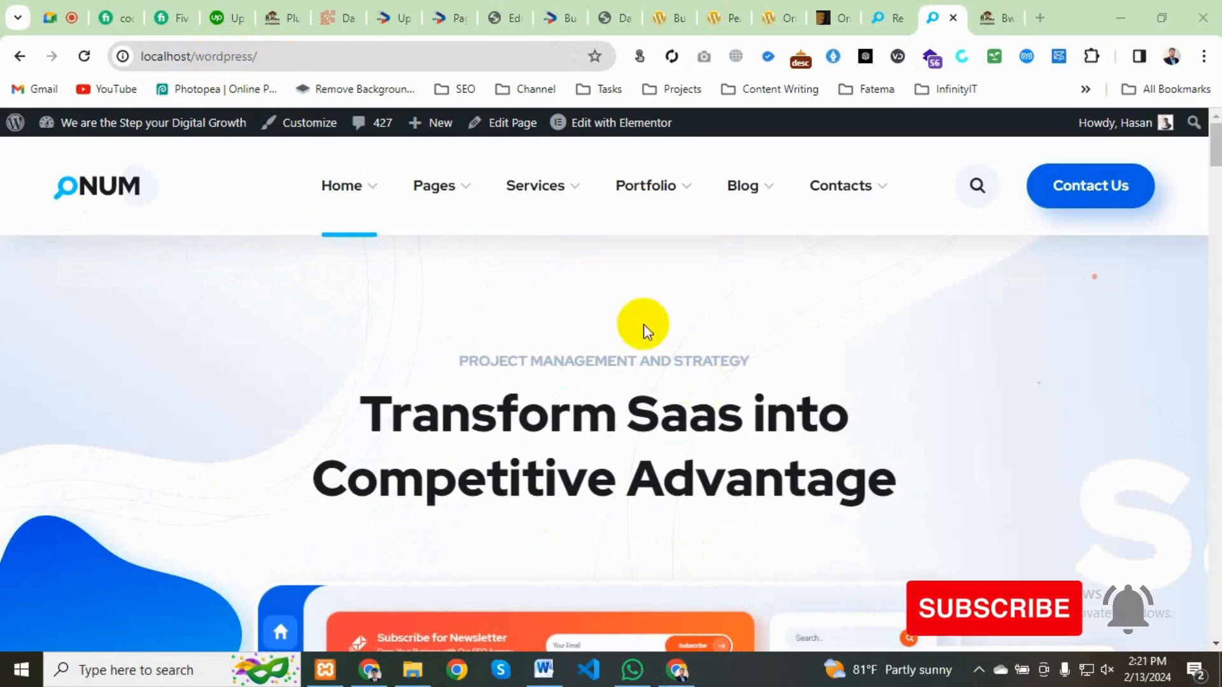
# Step: Examine the homepage hero and the Home, Pages, Services, Portfolio and Contacts submenus in the header navigation
pyautogui.scroll(-10, 345, 400)
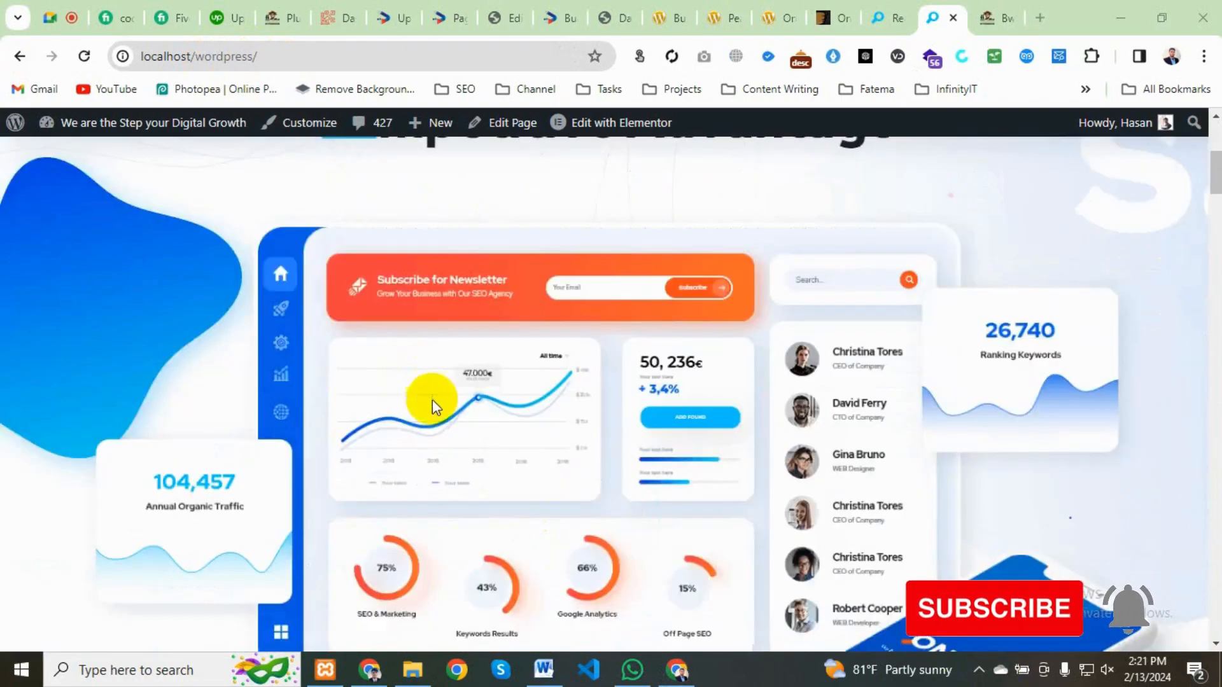
pyautogui.scroll(10, 423, 458)
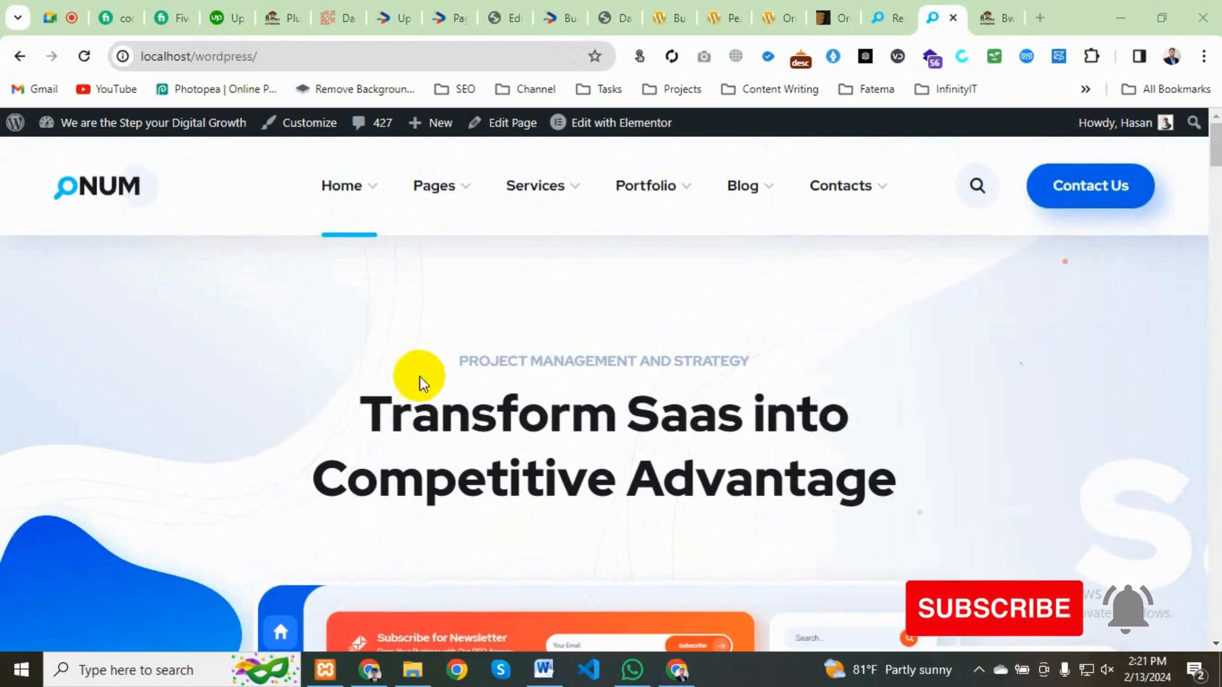
pyautogui.scroll(-5, 322, 436)
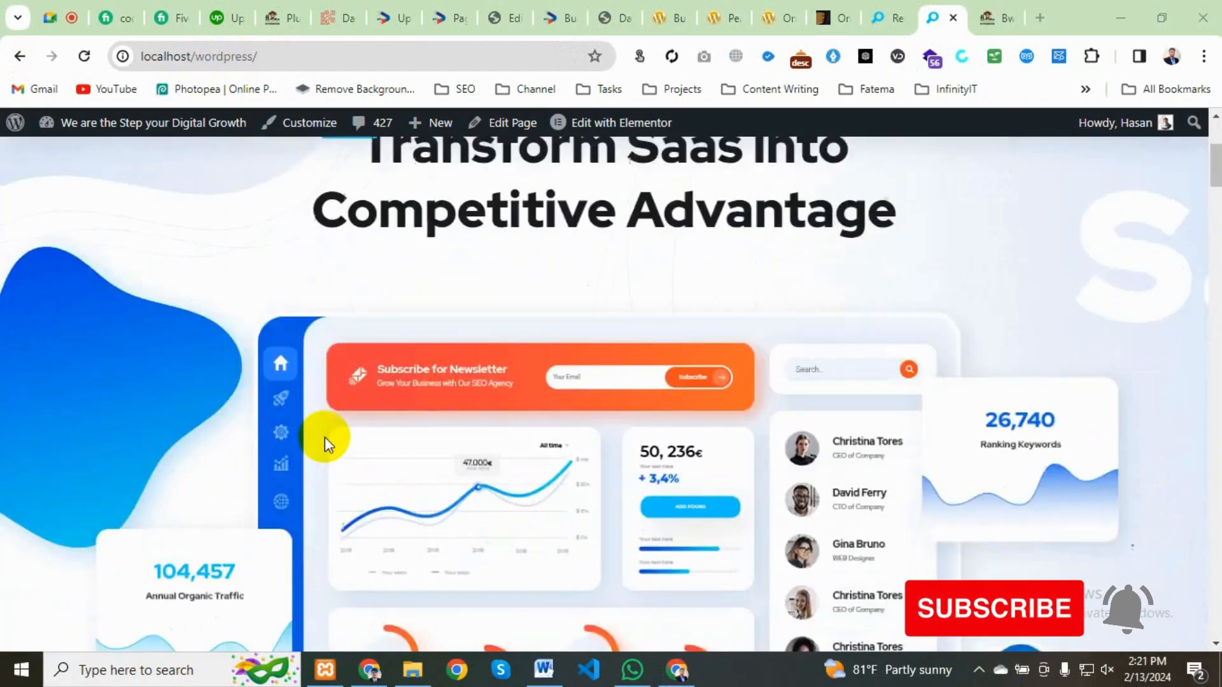
pyautogui.scroll(5, 322, 436)
pyautogui.moveTo(338, 185)
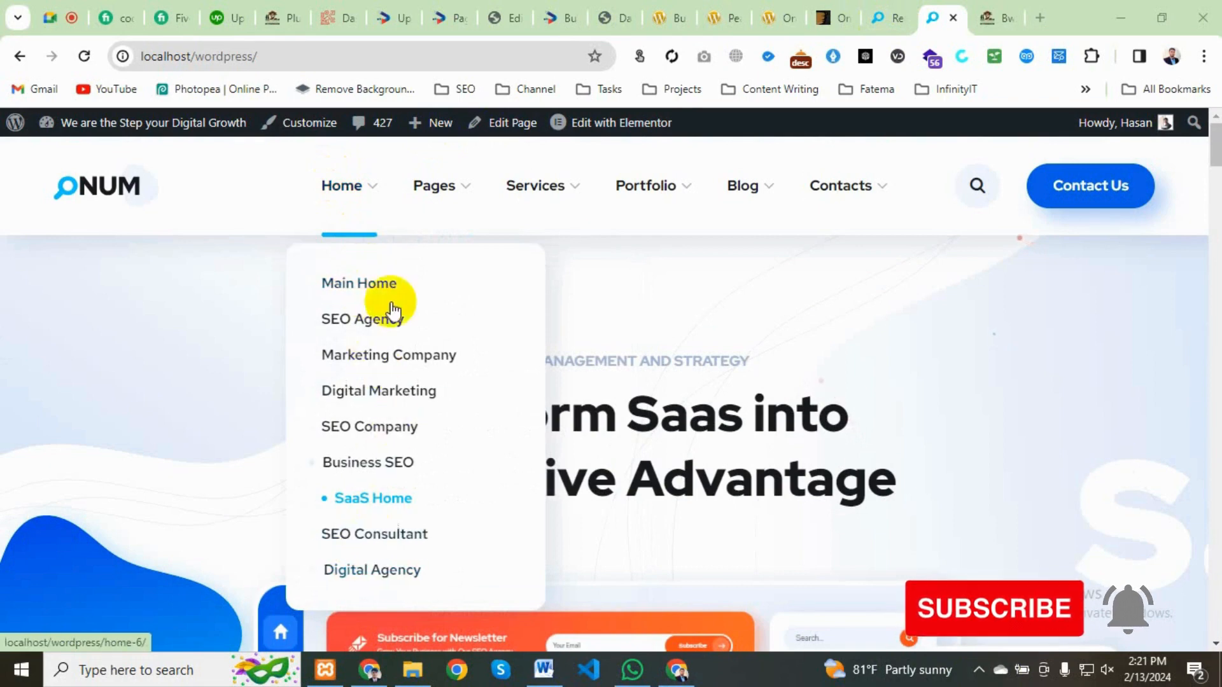
pyautogui.moveTo(428, 199)
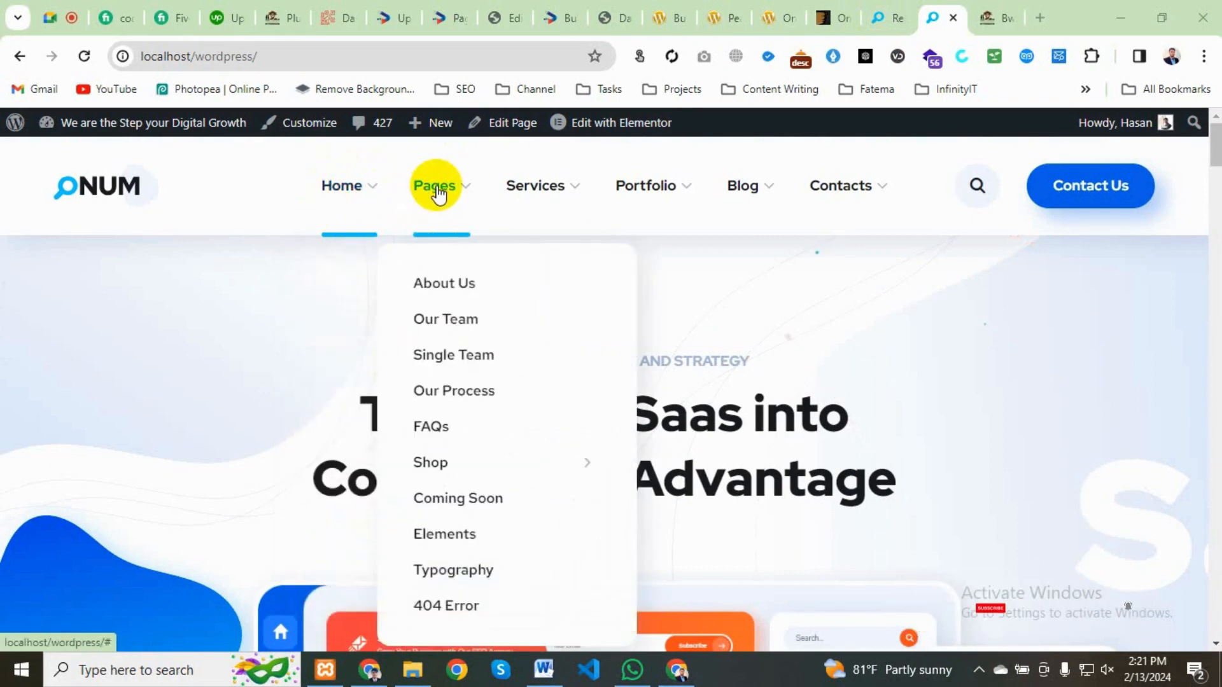
pyautogui.moveTo(528, 195)
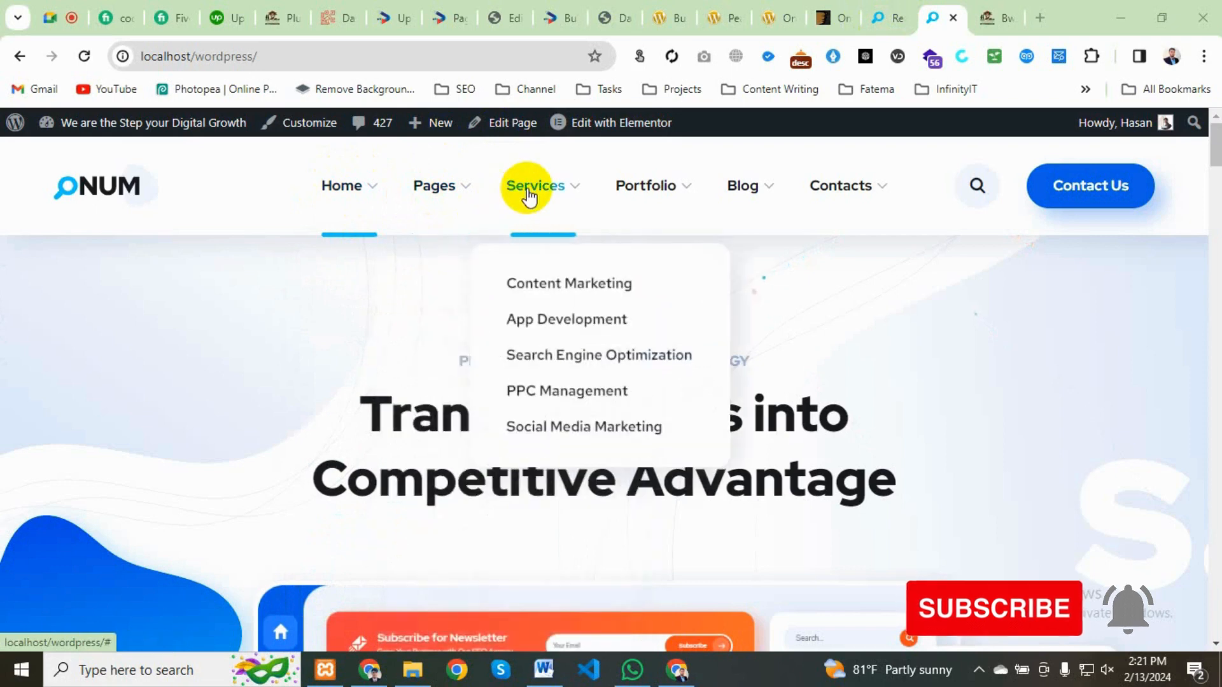
pyautogui.moveTo(649, 203)
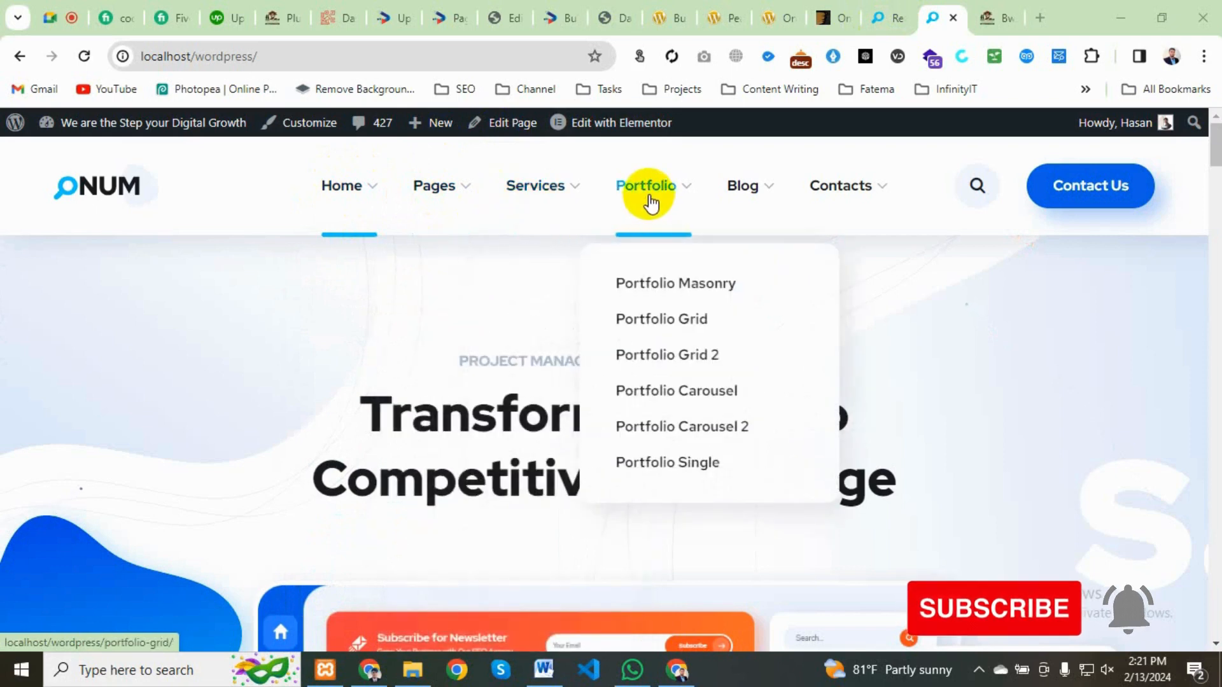
pyautogui.moveTo(853, 194)
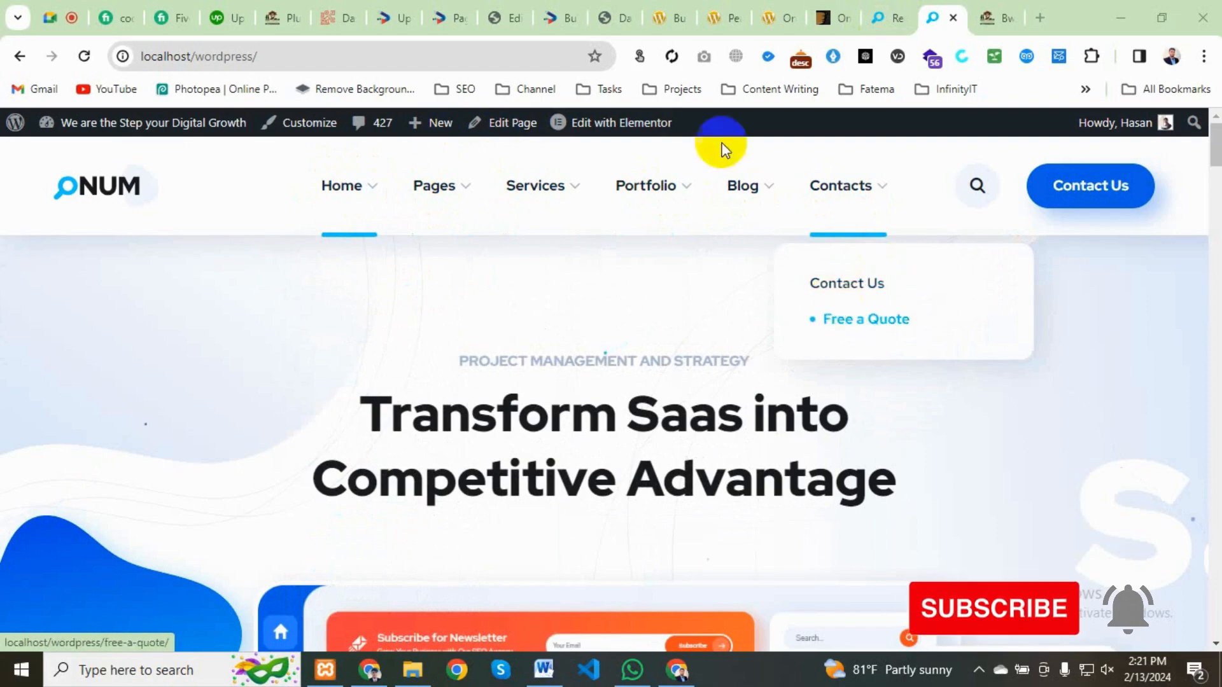
# Step: Return to the WordPress admin and open the Menus page under Appearance
pyautogui.click(888, 17)
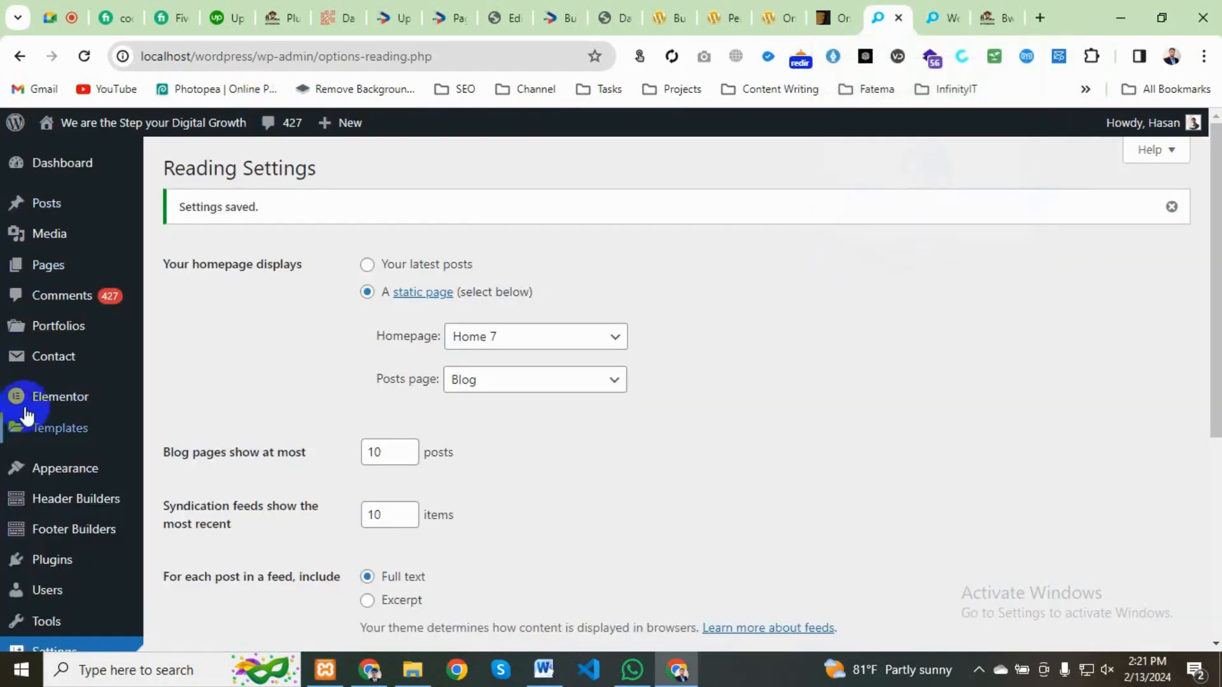
pyautogui.scroll(-5, 27, 417)
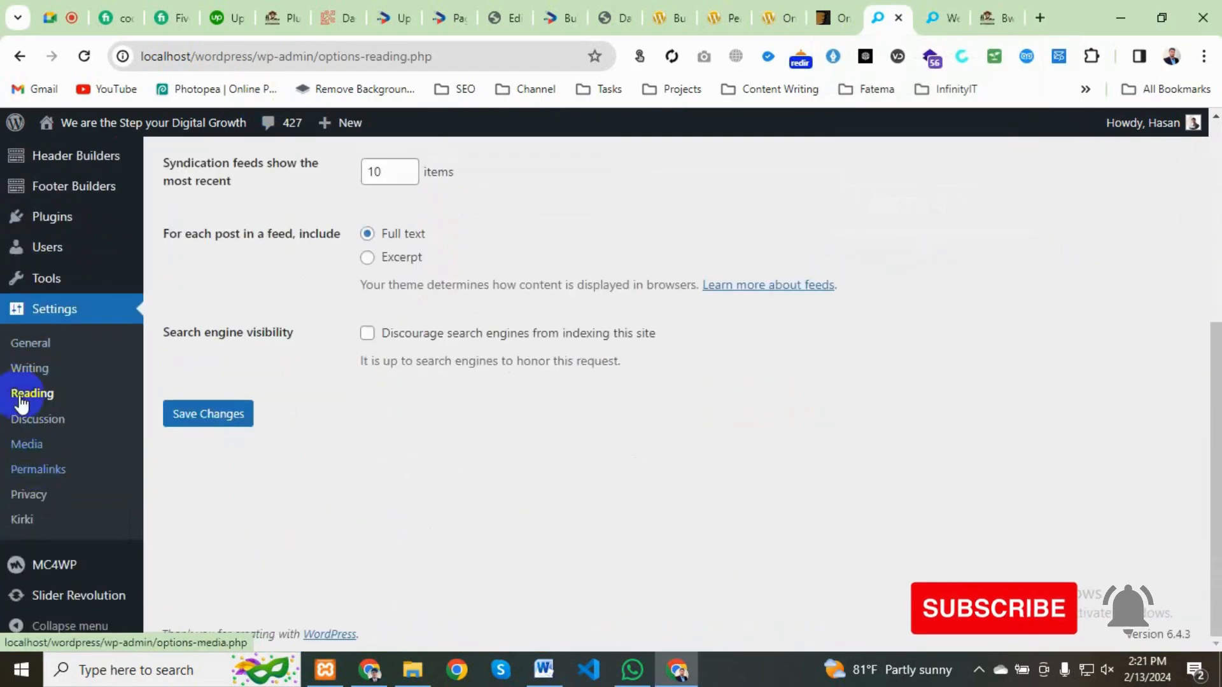
pyautogui.scroll(3, 29, 312)
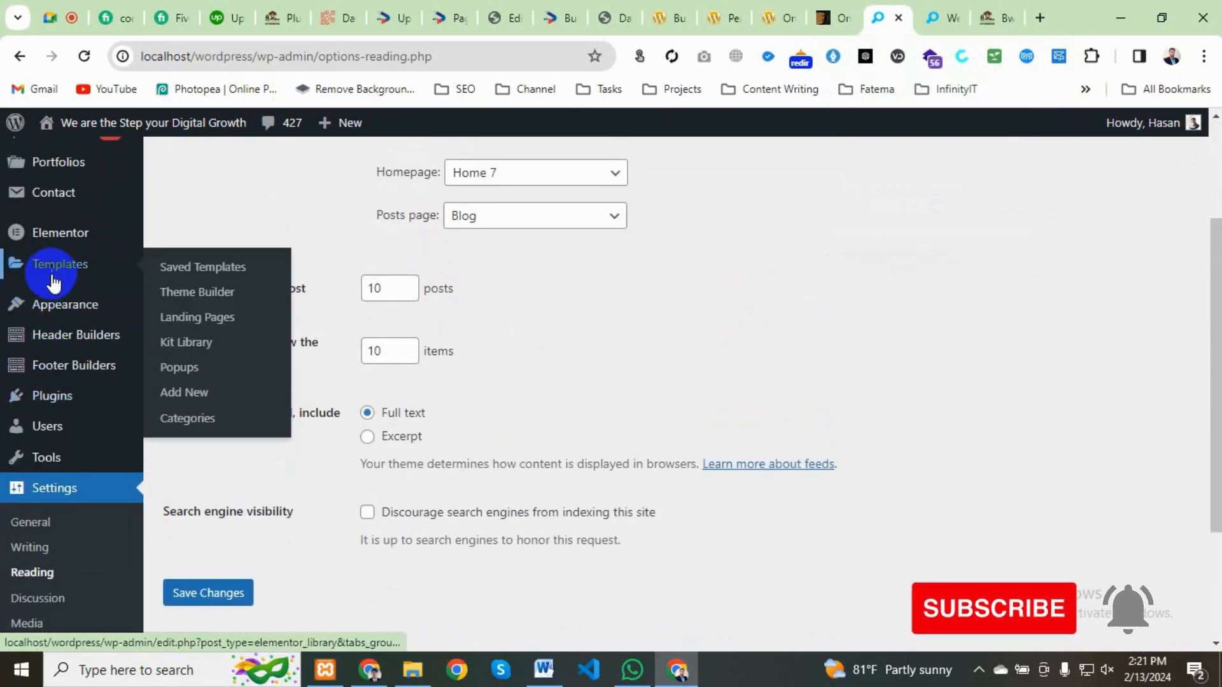
pyautogui.moveTo(60, 314)
pyautogui.click(180, 383)
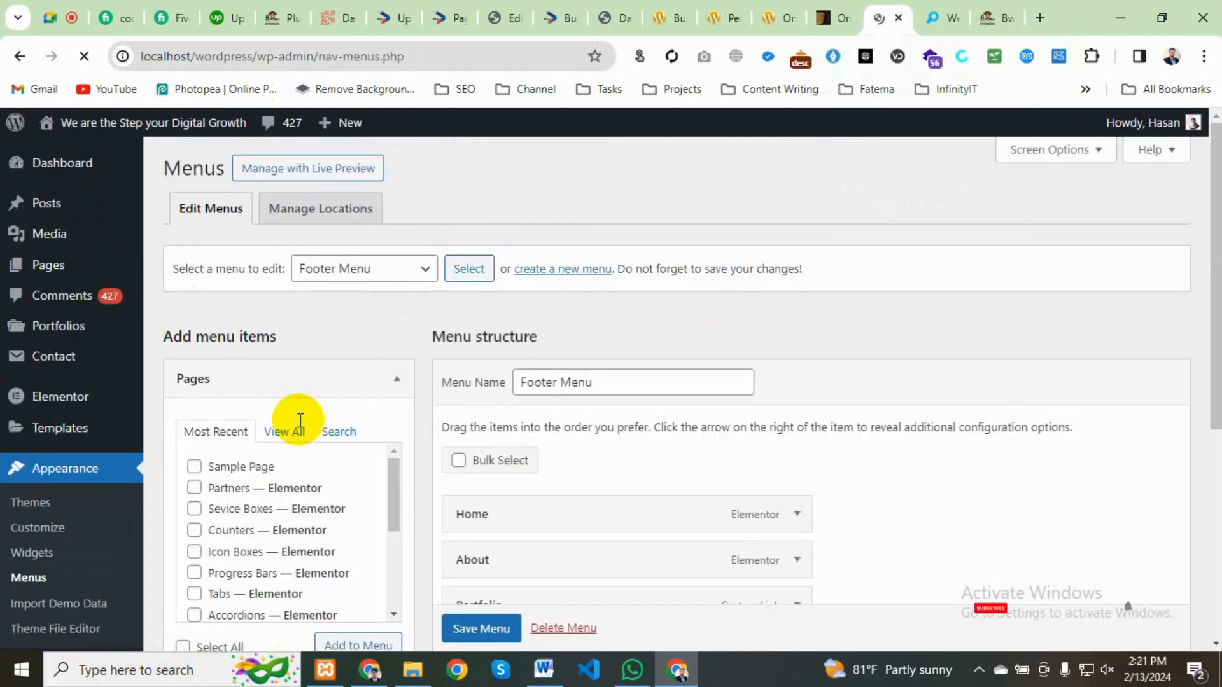
pyautogui.scroll(-4, 423, 513)
pyautogui.scroll(4, 437, 491)
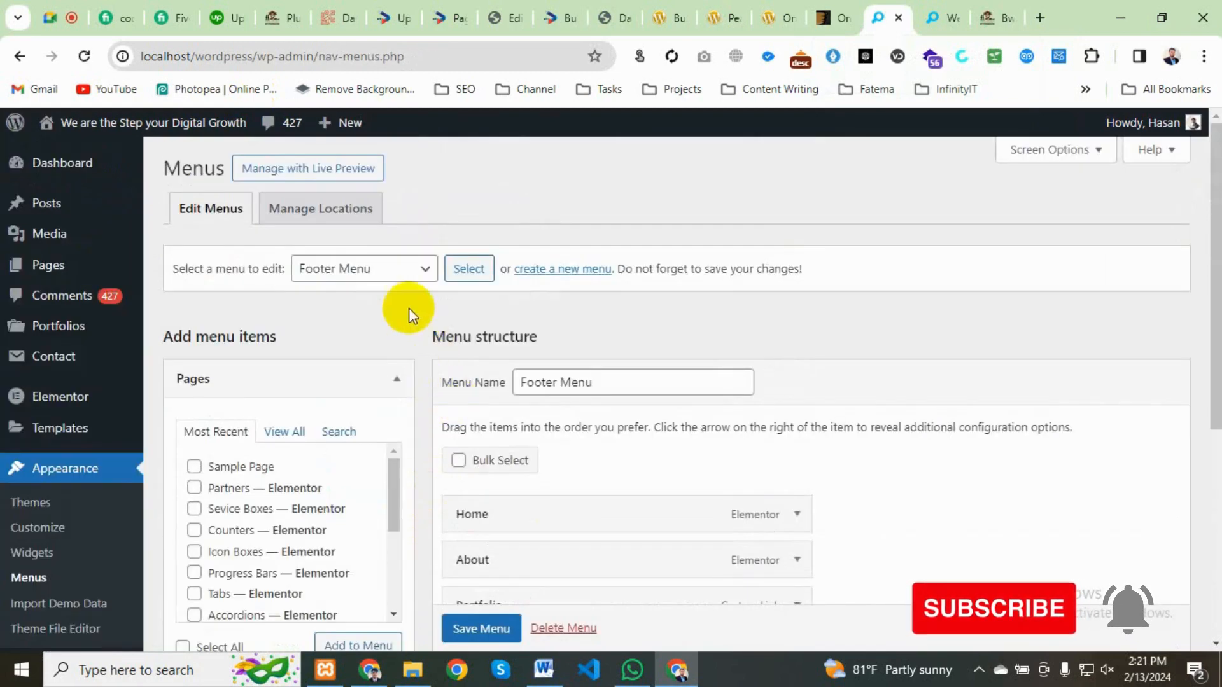
# Step: Load Main Menu (Primary) for editing and review its items from Home down to Contacts
pyautogui.click(418, 273)
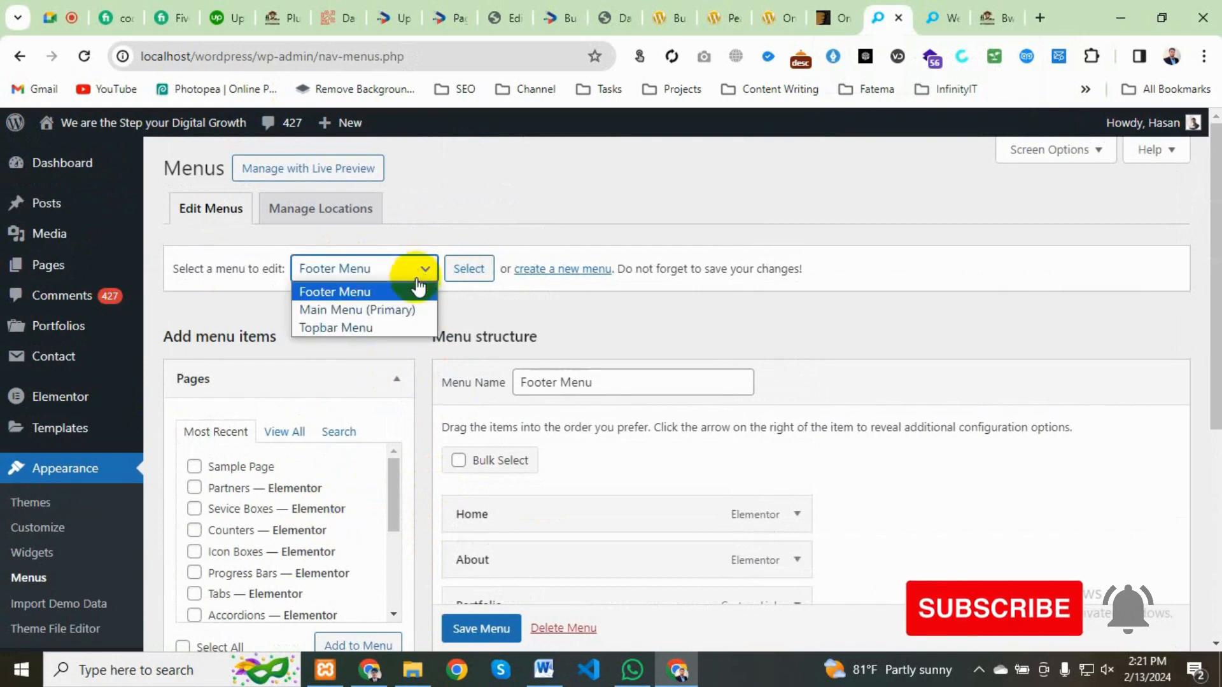
pyautogui.click(366, 312)
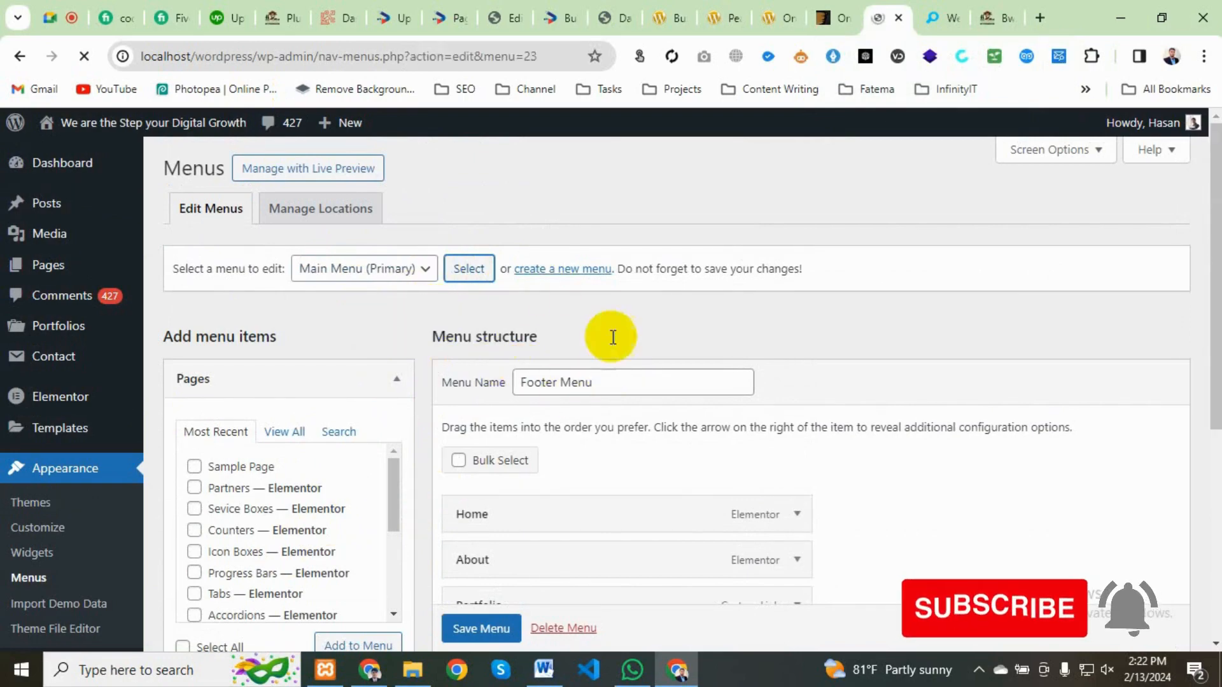
pyautogui.scroll(-4, 477, 436)
pyautogui.scroll(3, 605, 439)
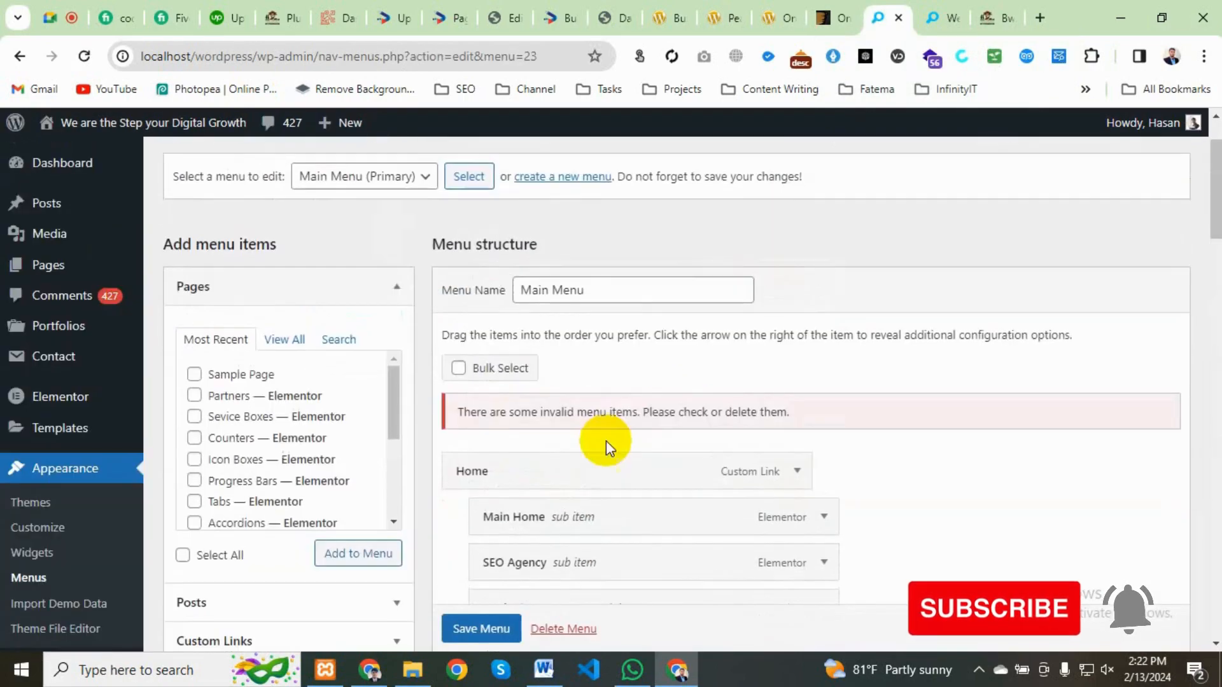
pyautogui.scroll(-3, 604, 487)
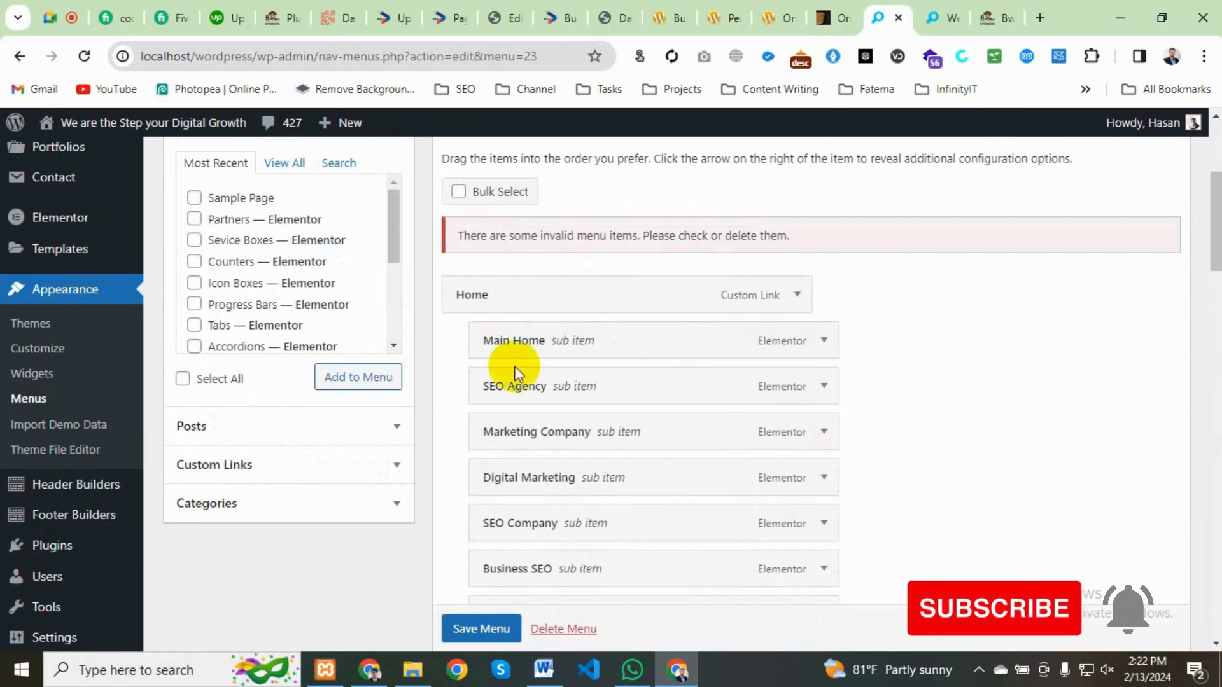
pyautogui.scroll(-2, 538, 436)
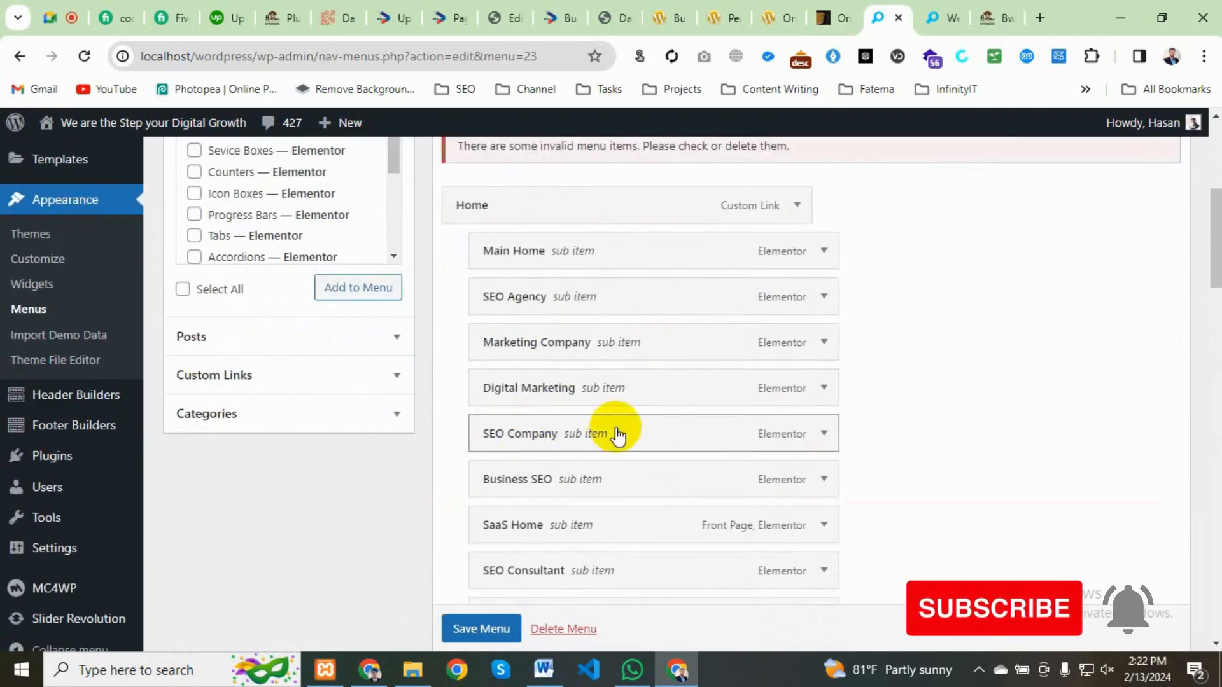
pyautogui.scroll(-3, 616, 433)
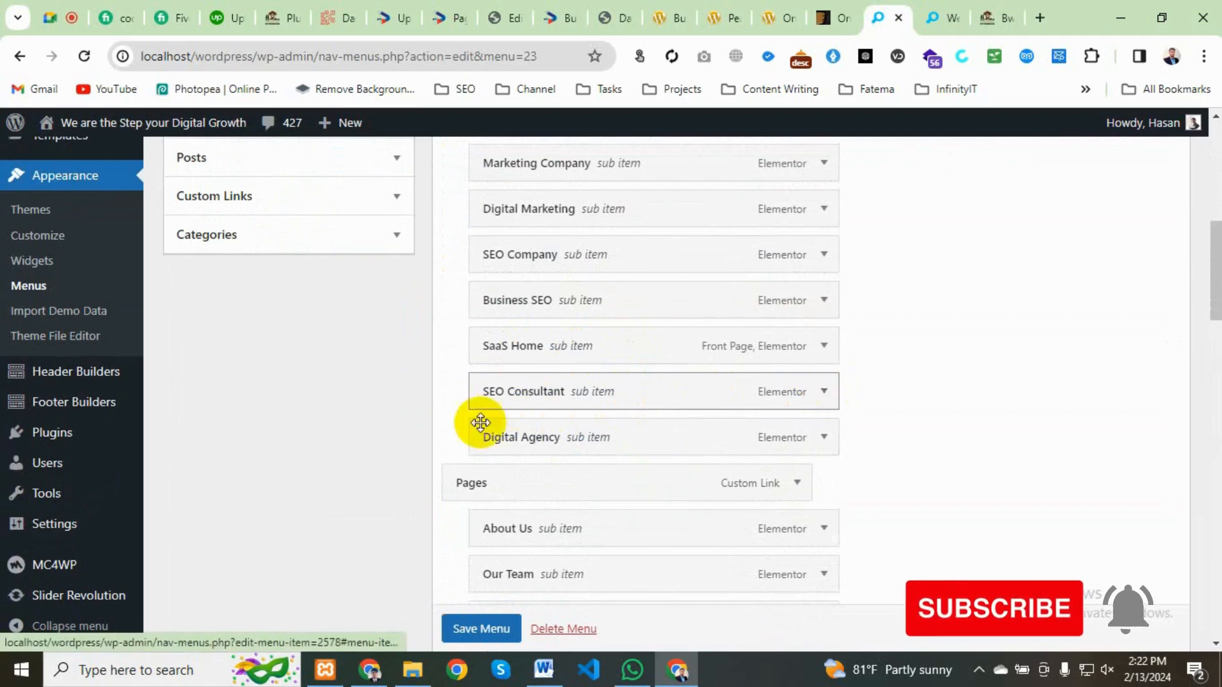
pyautogui.scroll(-15, 480, 420)
pyautogui.scroll(-10, 487, 439)
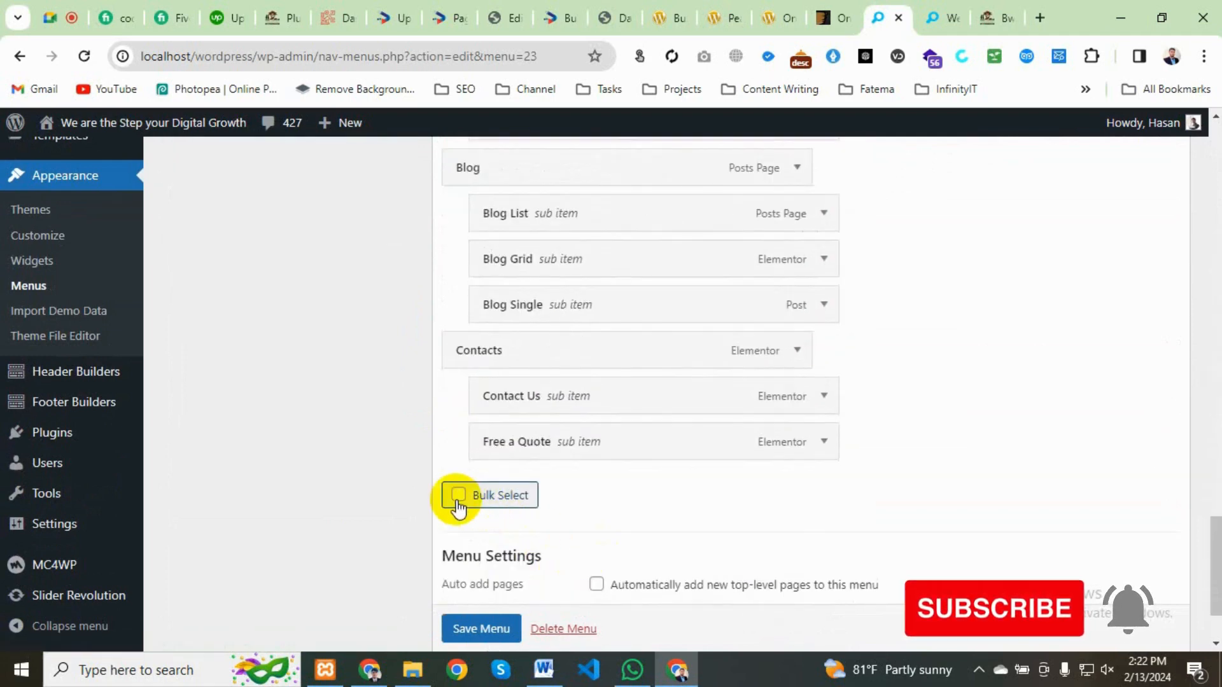
# Step: Turn on bulk selection of the menu items and permanently delete the Main Menu
pyautogui.click(457, 503)
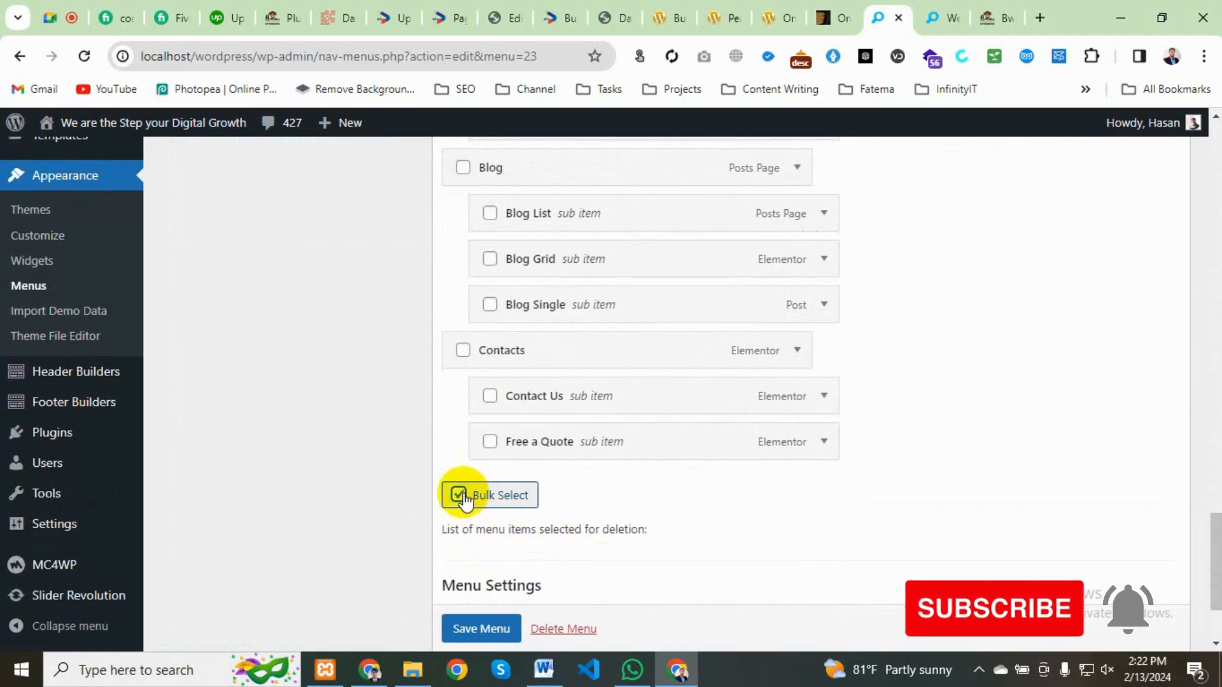
pyautogui.click(459, 496)
pyautogui.click(464, 499)
pyautogui.scroll(-3, 491, 506)
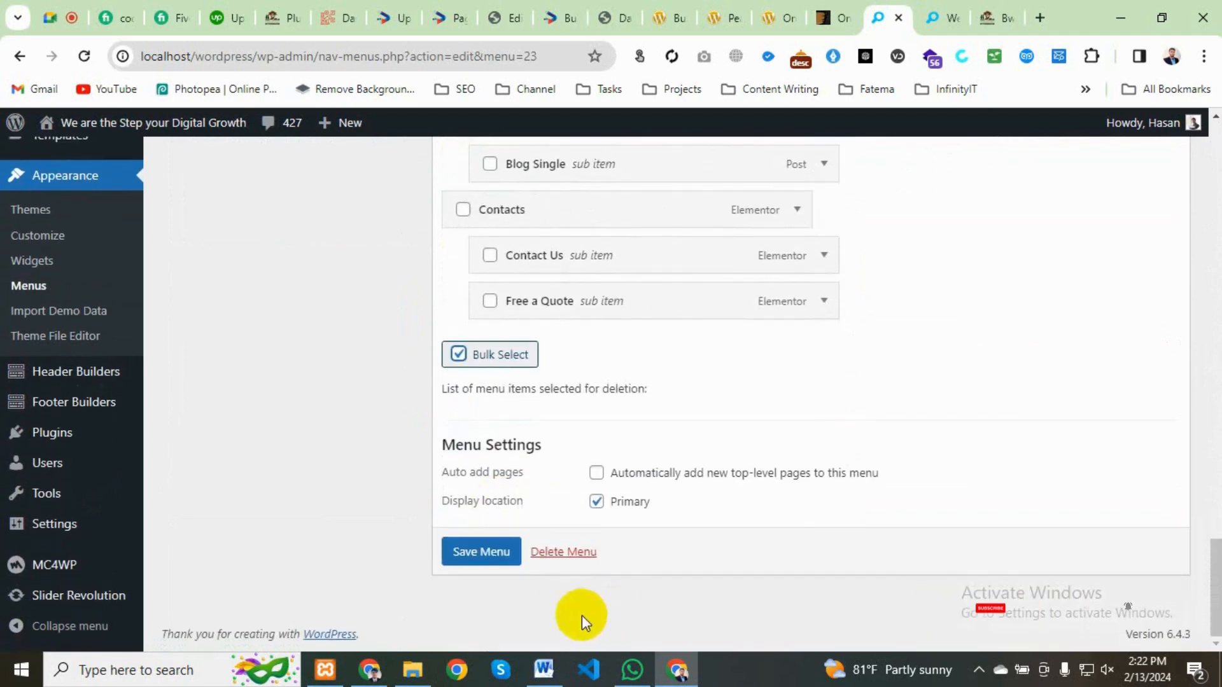
pyautogui.click(555, 553)
pyautogui.click(700, 202)
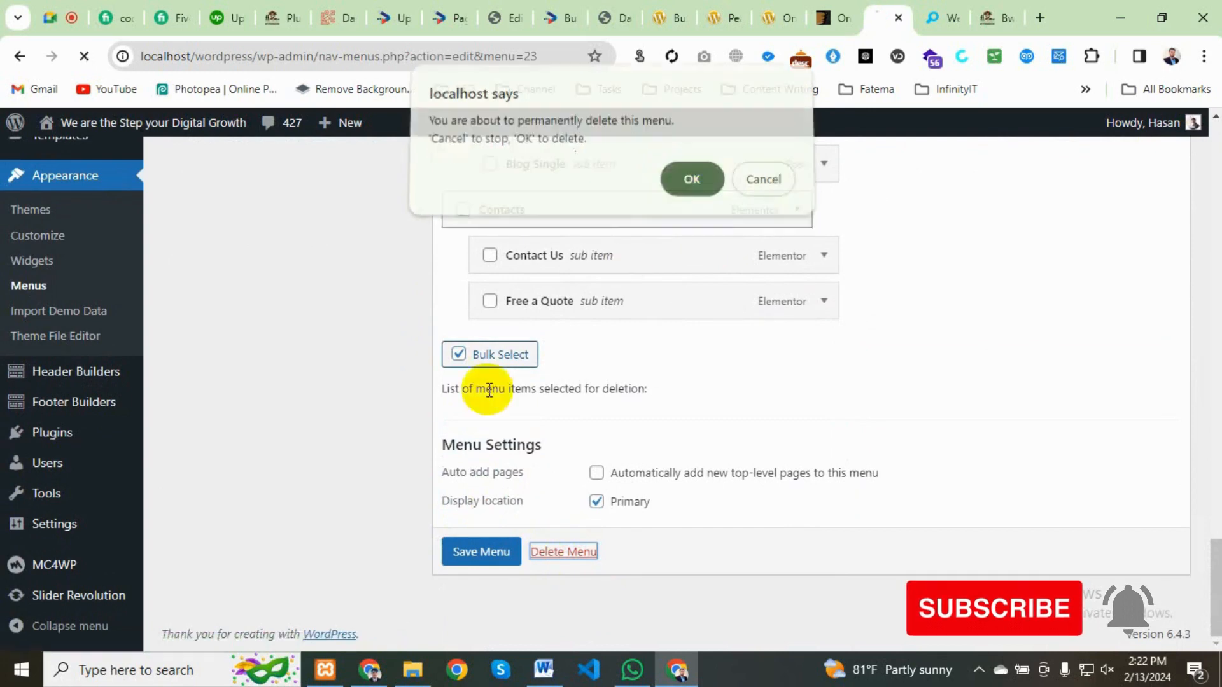
pyautogui.scroll(15, 487, 438)
pyautogui.scroll(6, 494, 439)
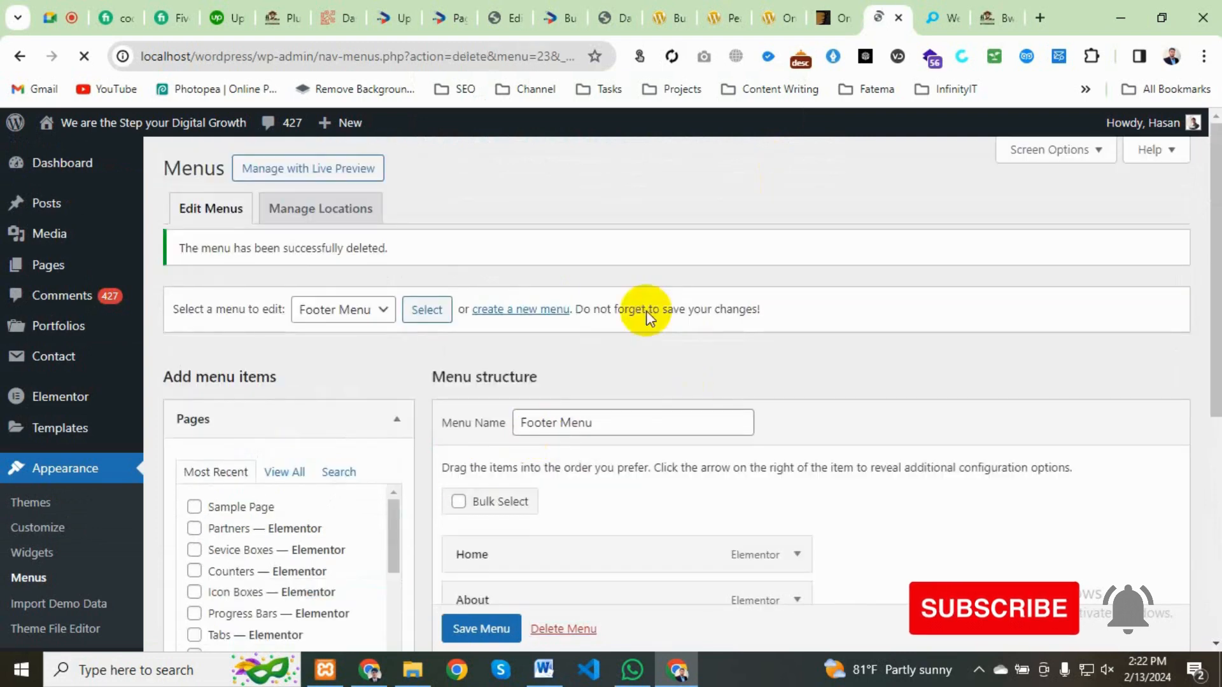
# Step: Check which menus are still available for editing
pyautogui.scroll(-4, 520, 501)
pyautogui.scroll(4, 522, 502)
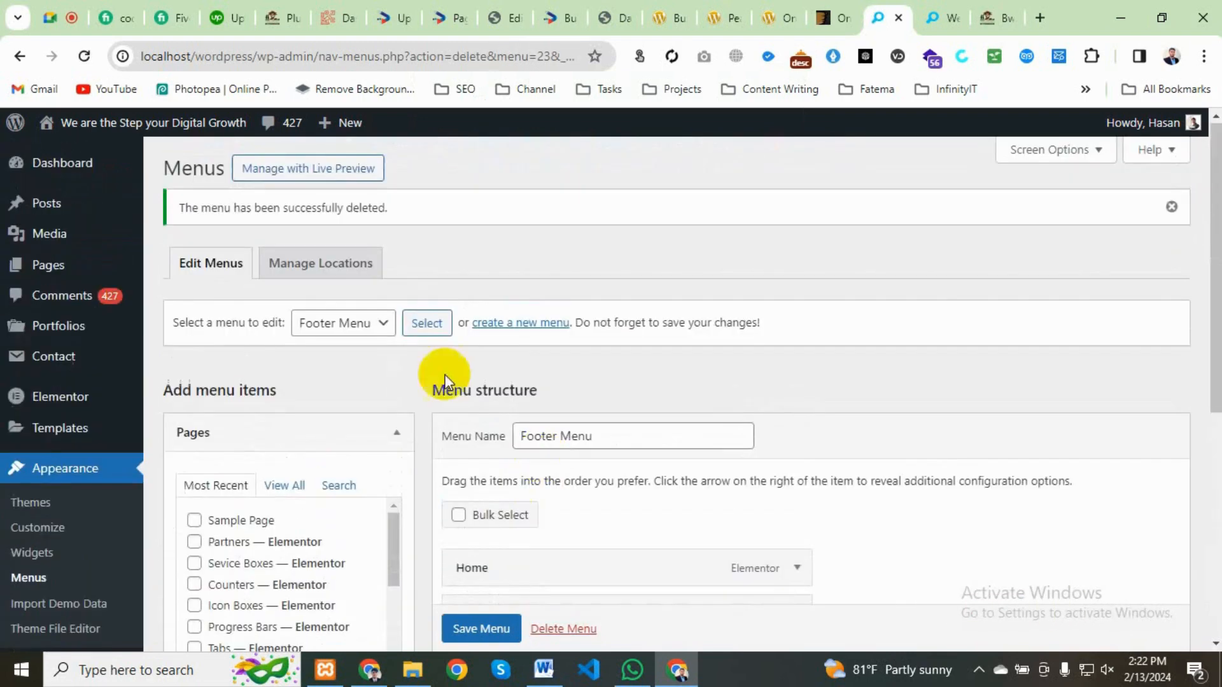
pyautogui.click(342, 323)
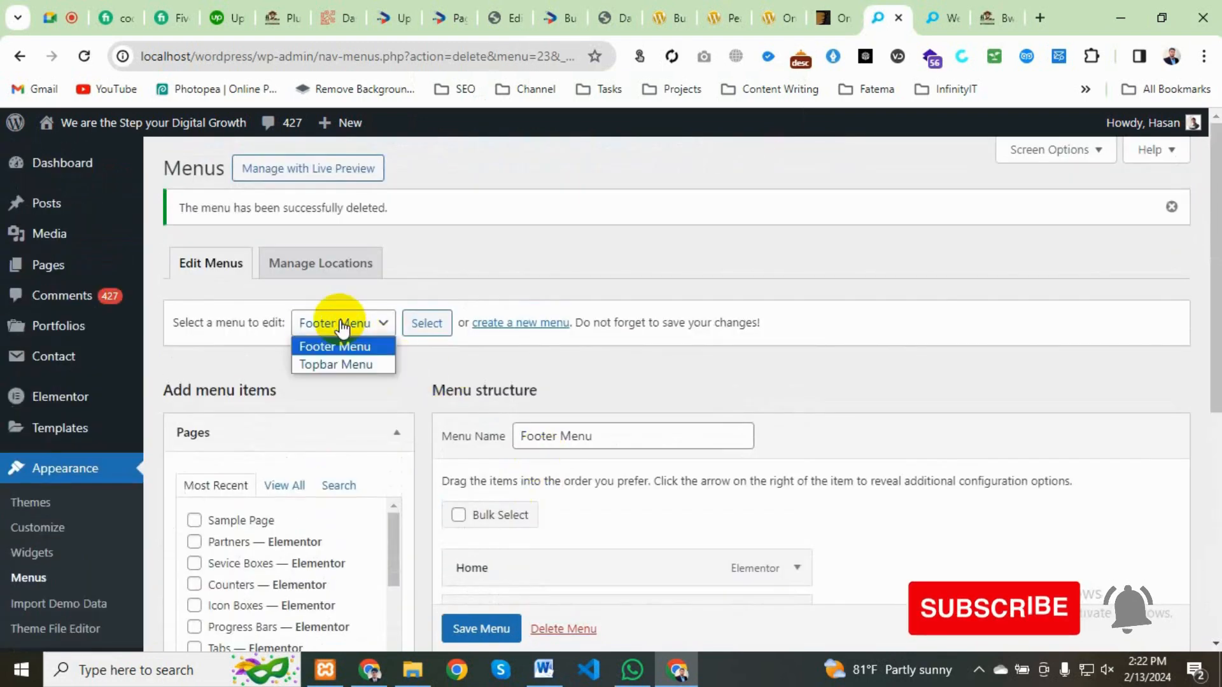
# Step: Create a new menu named Main Menu and assign it to the Primary display location
pyautogui.click(538, 324)
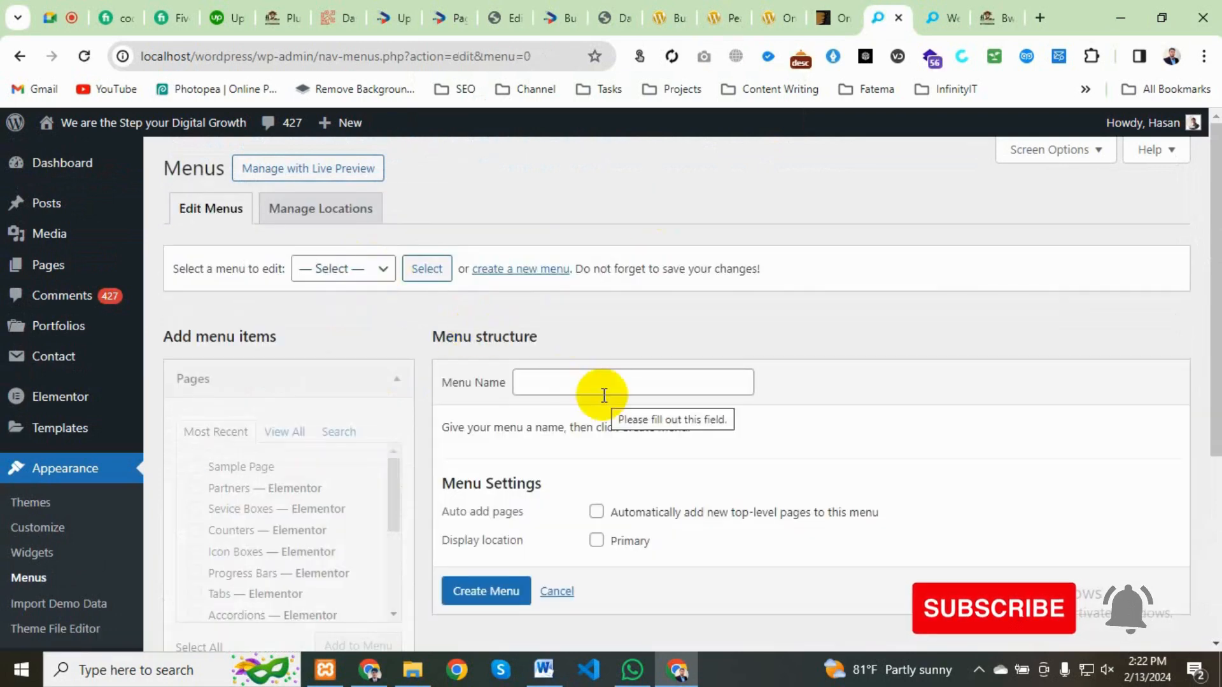
pyautogui.click(603, 395)
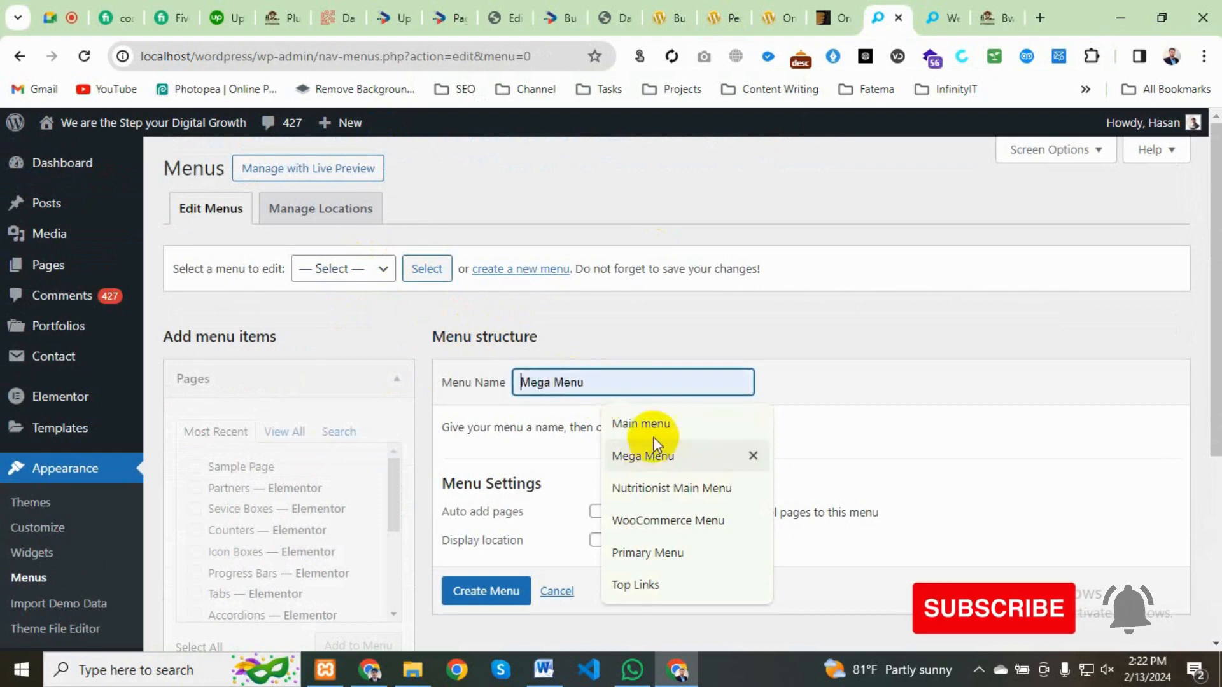
pyautogui.click(646, 421)
pyautogui.click(555, 382)
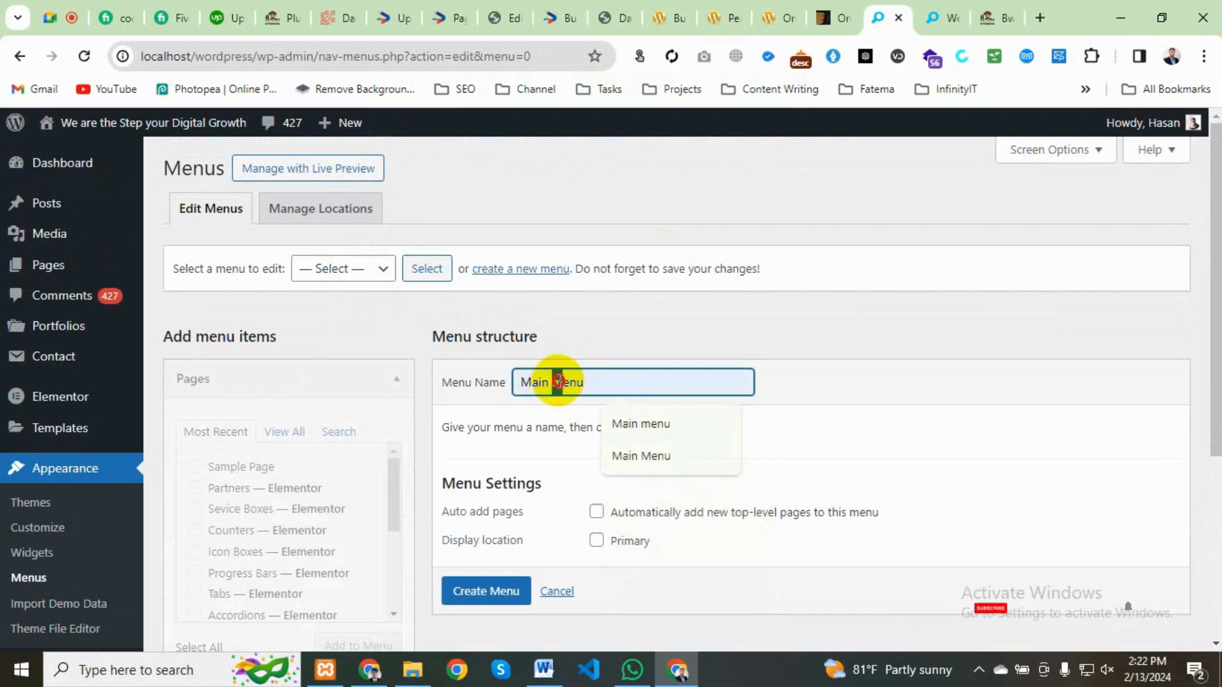
pyautogui.write('M')
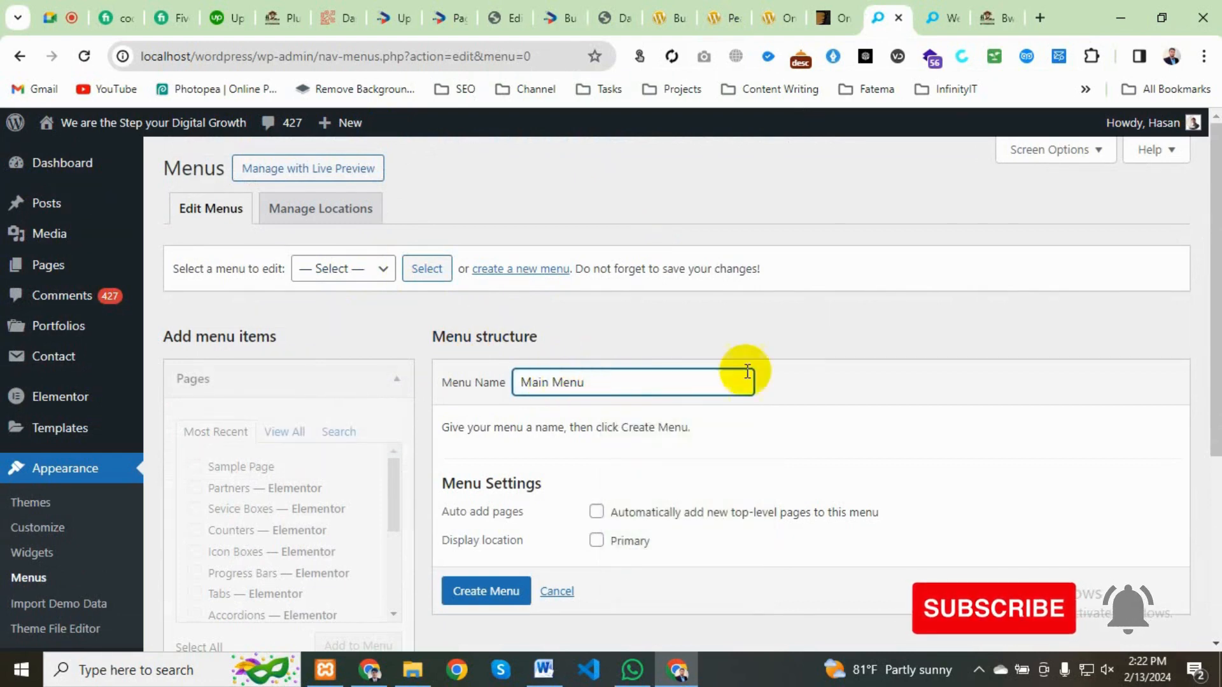
pyautogui.scroll(-1, 508, 530)
pyautogui.scroll(-1, 508, 531)
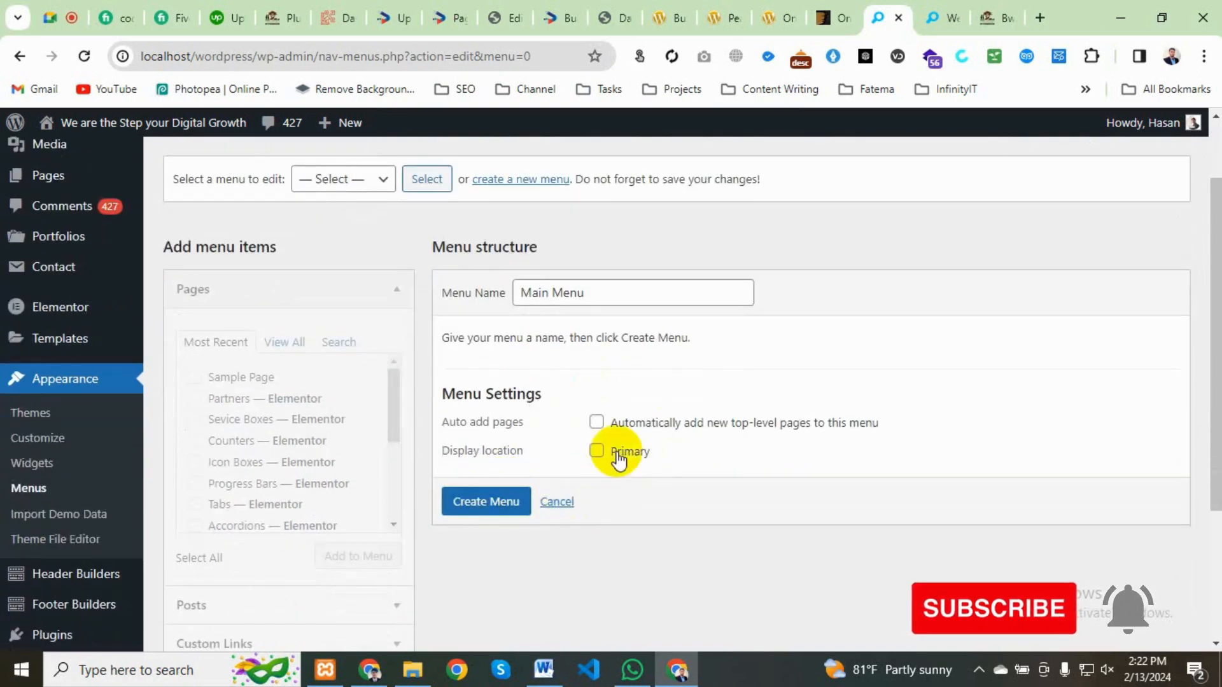
pyautogui.click(597, 451)
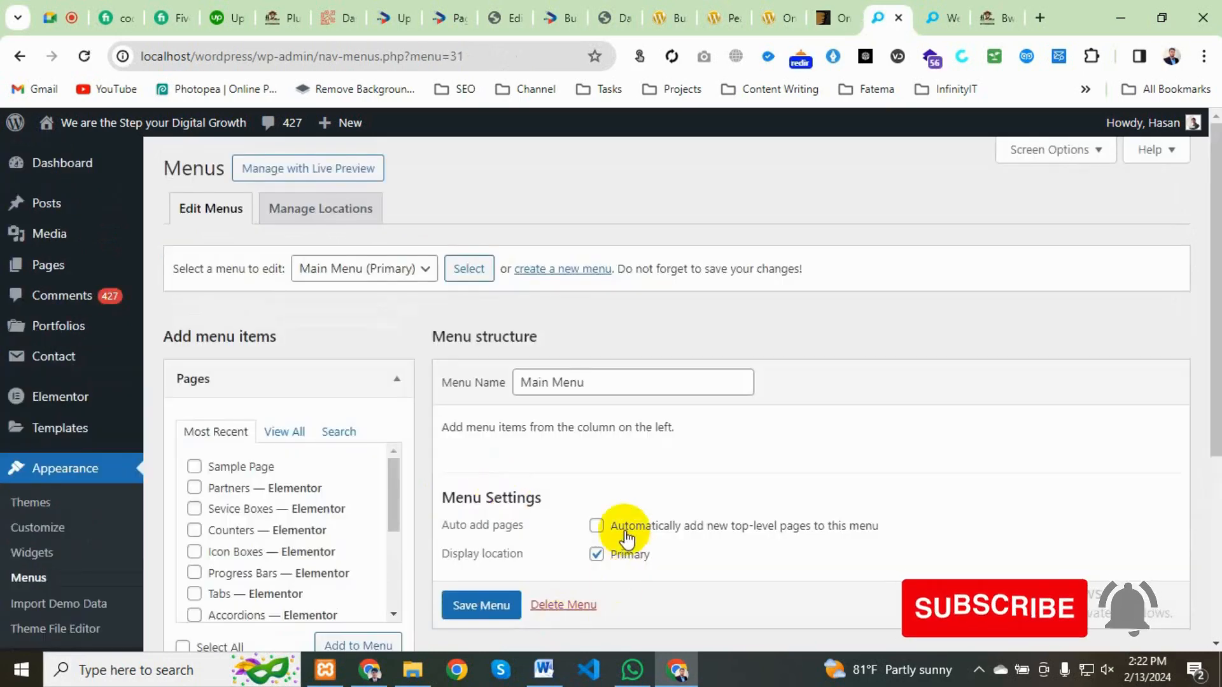
# Step: Select the Home 7, Blog and About Company pages from the full page list for the menu
pyautogui.scroll(-3, 471, 370)
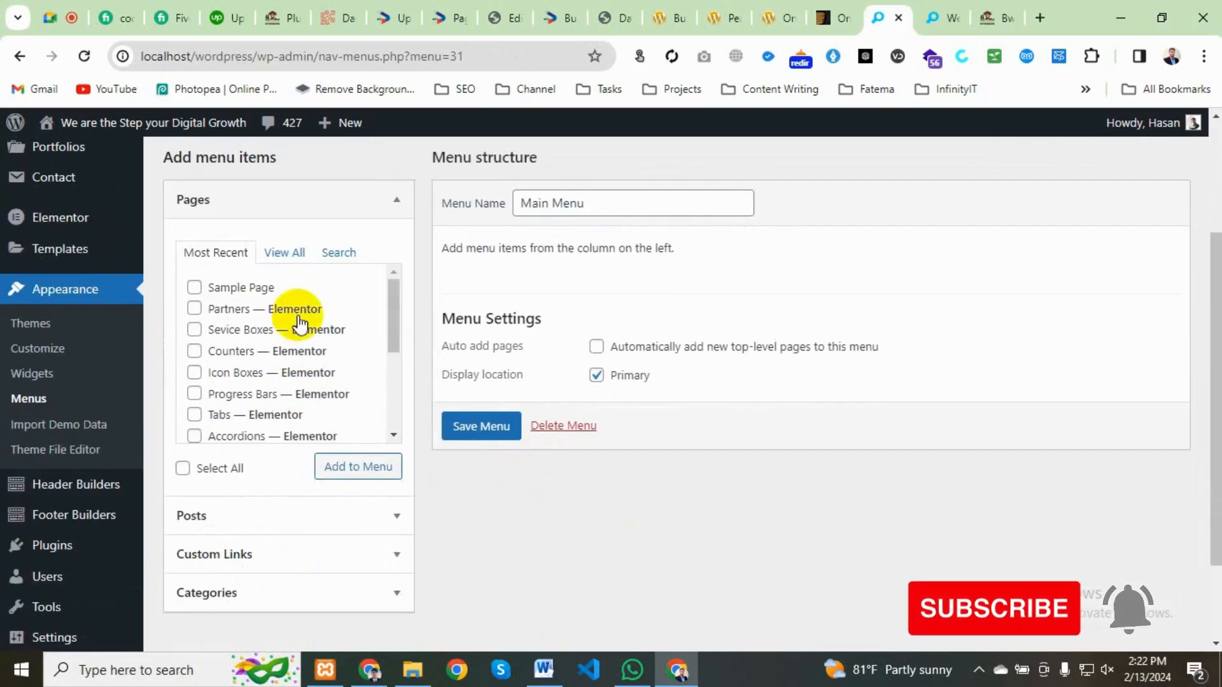
pyautogui.click(280, 252)
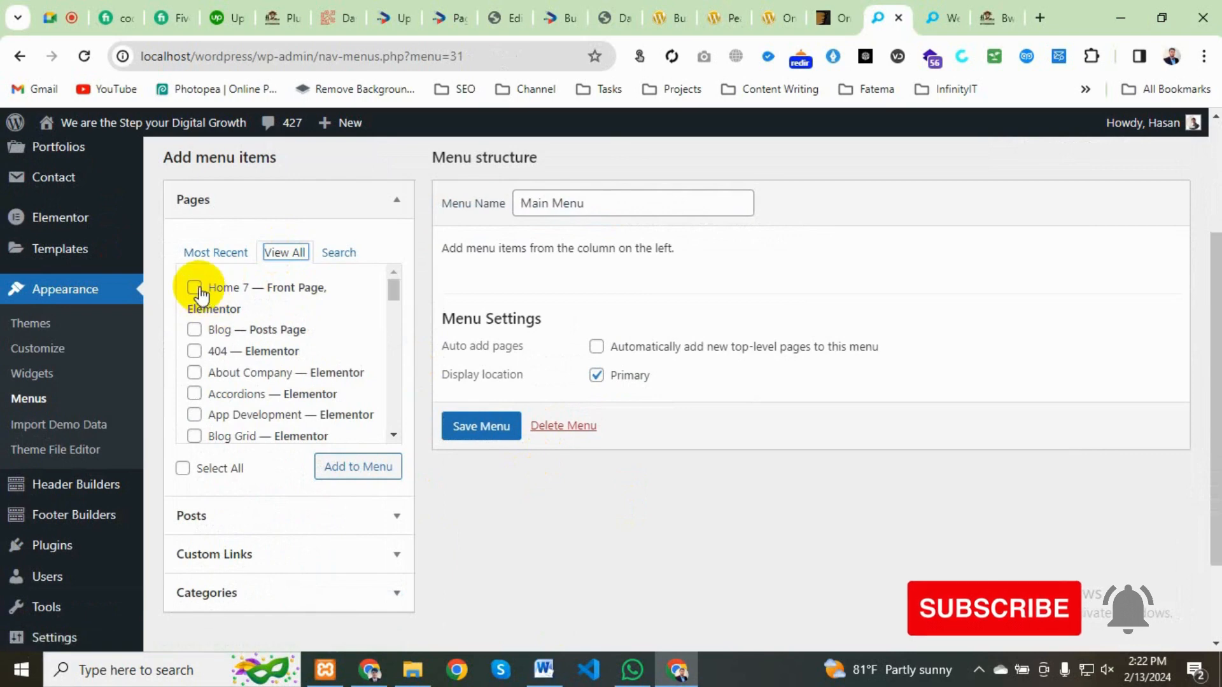
pyautogui.click(194, 329)
pyautogui.scroll(-2, 231, 354)
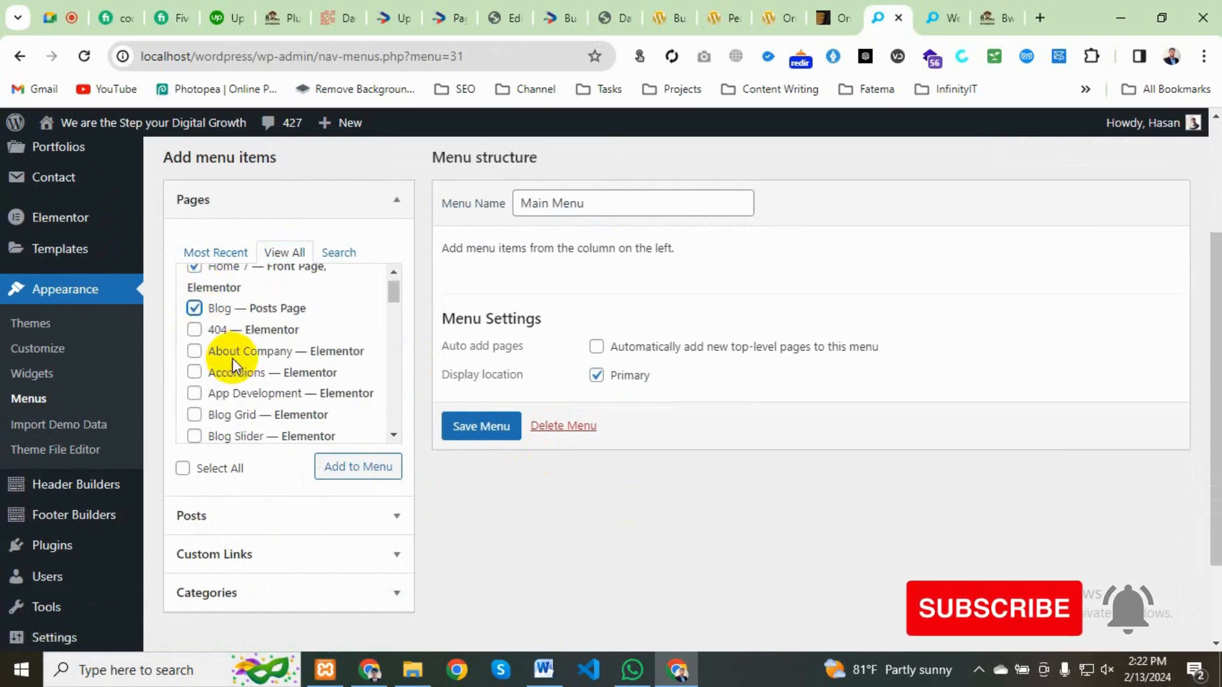
pyautogui.scroll(2, 231, 363)
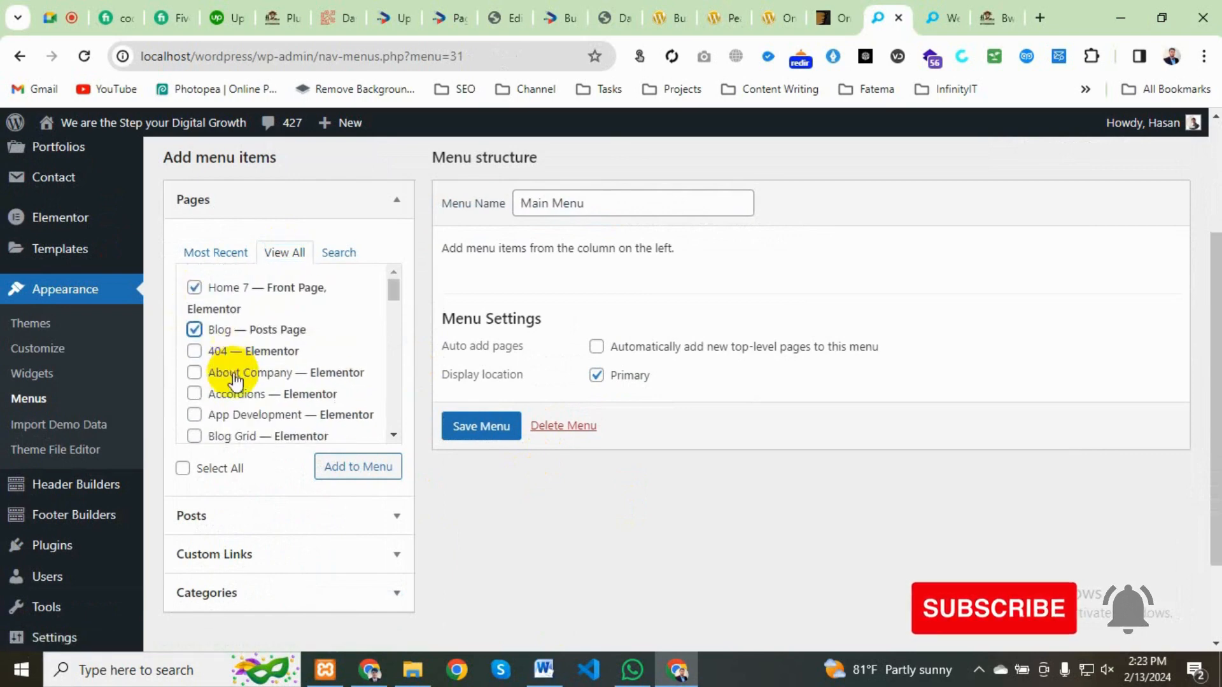
pyautogui.click(194, 373)
pyautogui.scroll(-2, 213, 375)
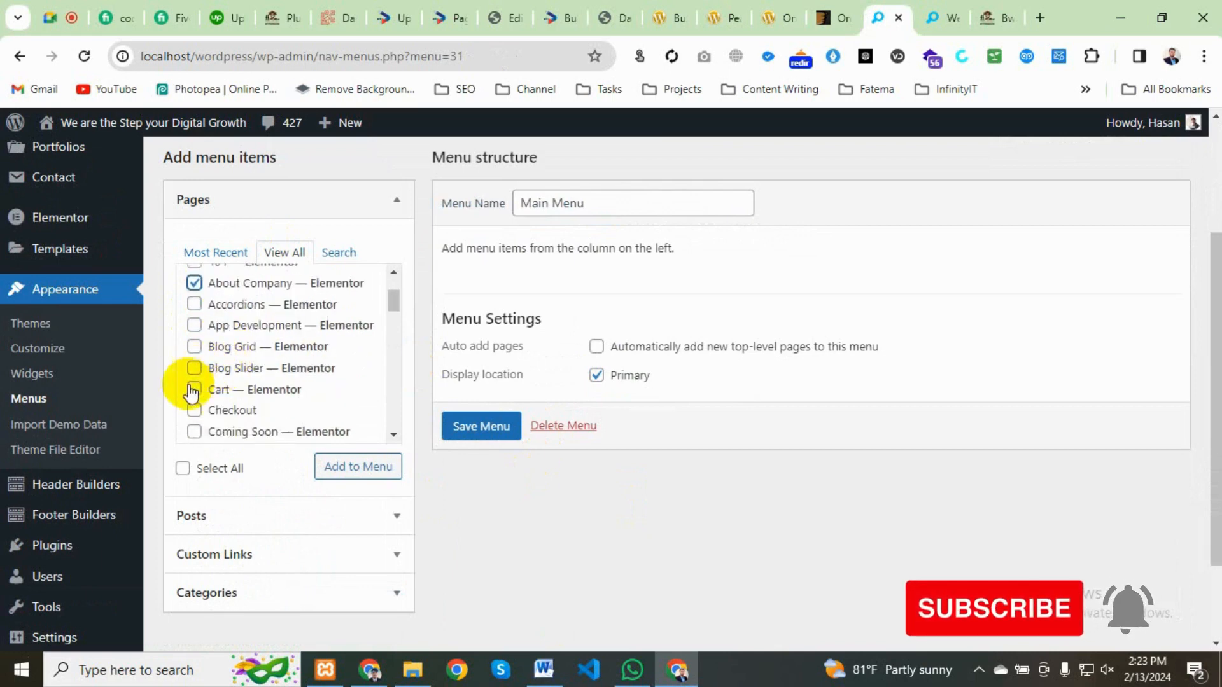
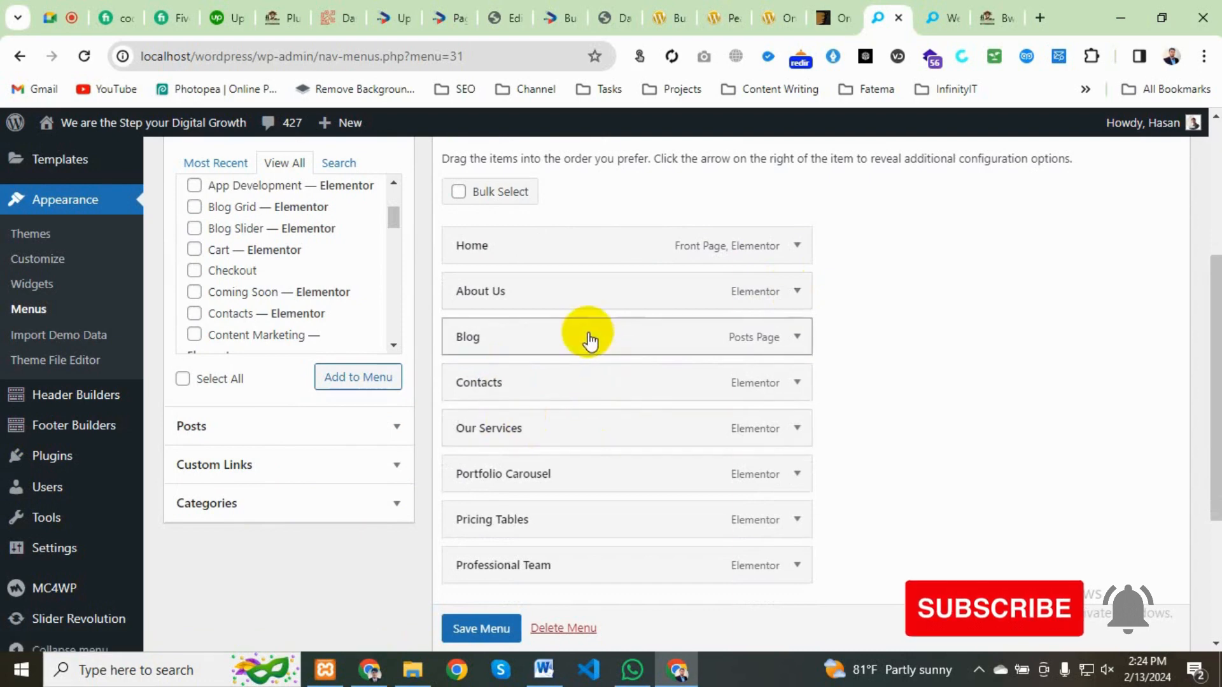
# Step: Place Our Services before Blog and Contacts last in the menu, and relabel the Portfolio Carousel item as Portfolio
pyautogui.moveTo(588, 337); pyautogui.dragTo(530, 563)
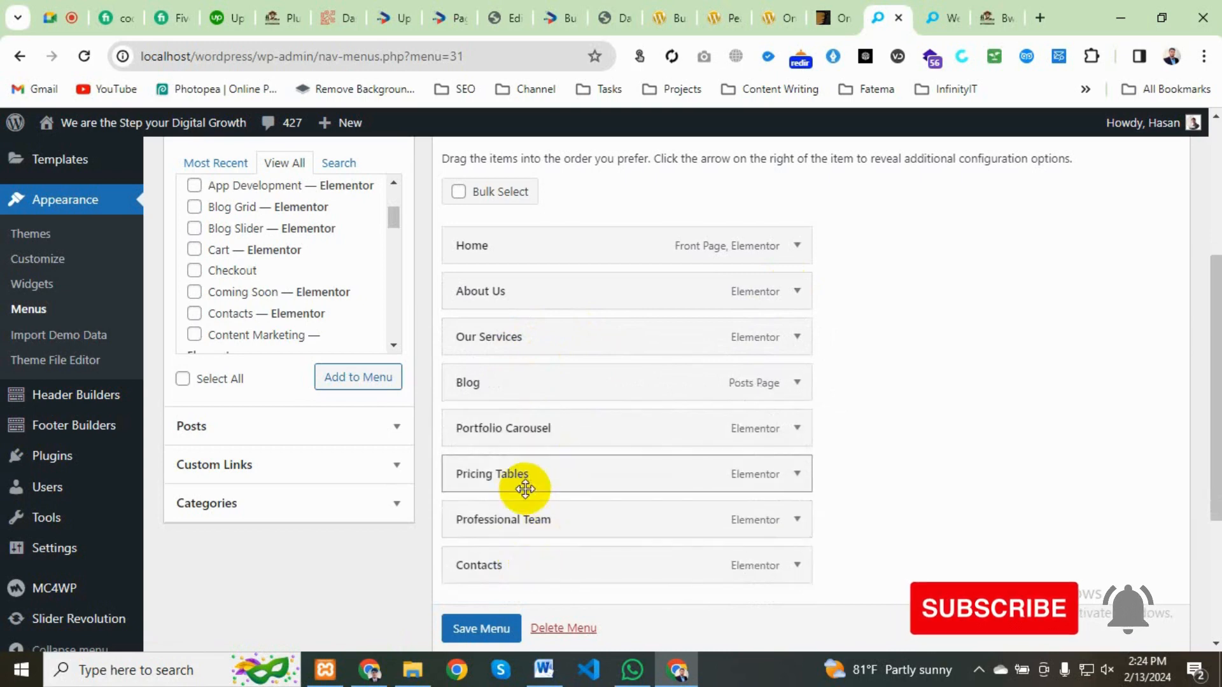
pyautogui.click(797, 428)
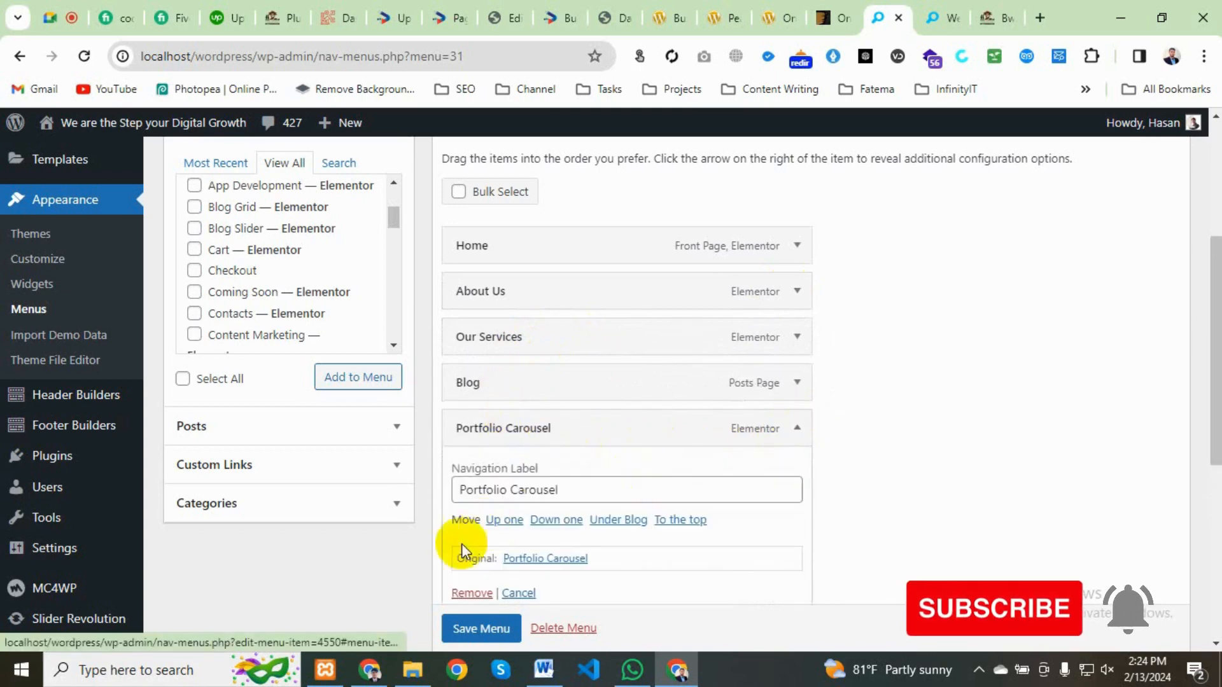
pyautogui.moveTo(507, 490); pyautogui.dragTo(644, 494)
pyautogui.press('BackSpace')
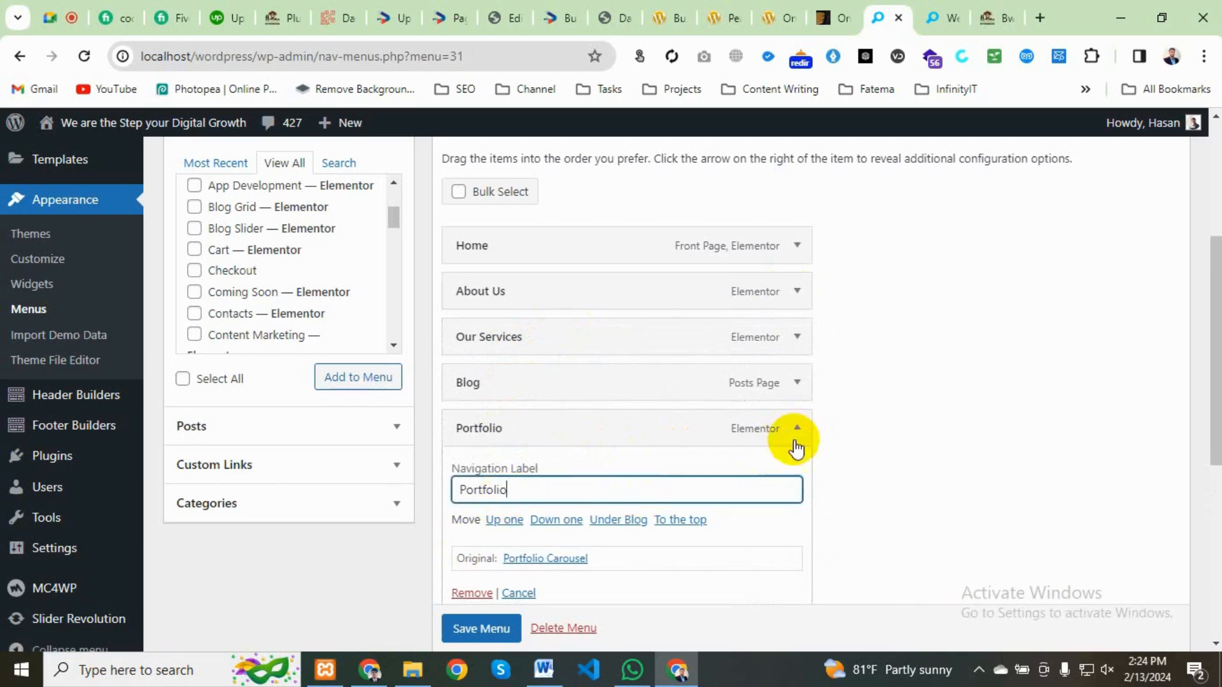
pyautogui.click(795, 427)
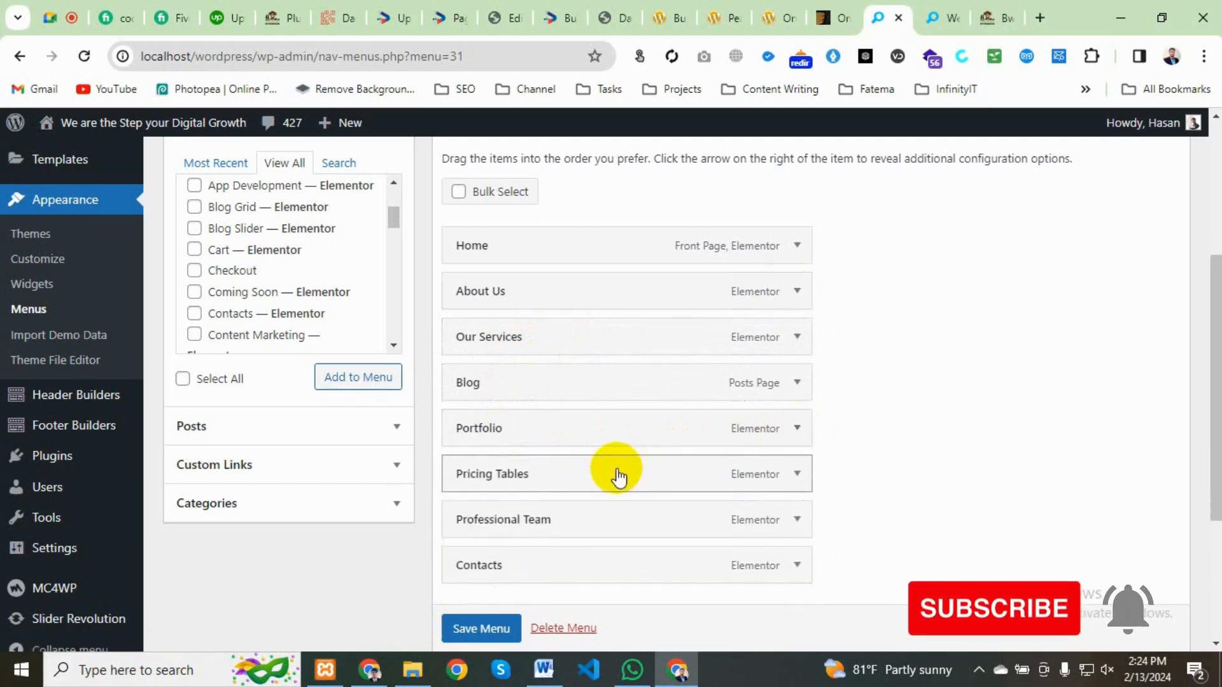
# Step: Shorten the Pricing Tables item's navigation label to Pricing
pyautogui.click(797, 473)
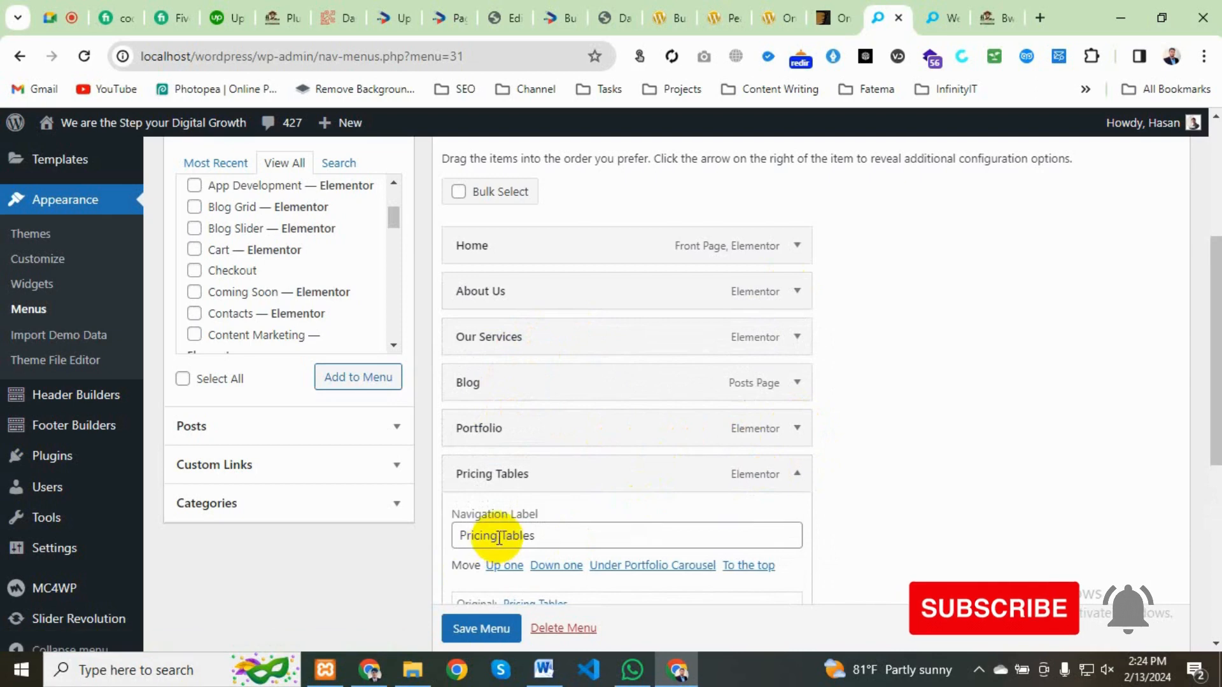
pyautogui.moveTo(499, 538); pyautogui.dragTo(603, 527)
pyautogui.press('BackSpace')
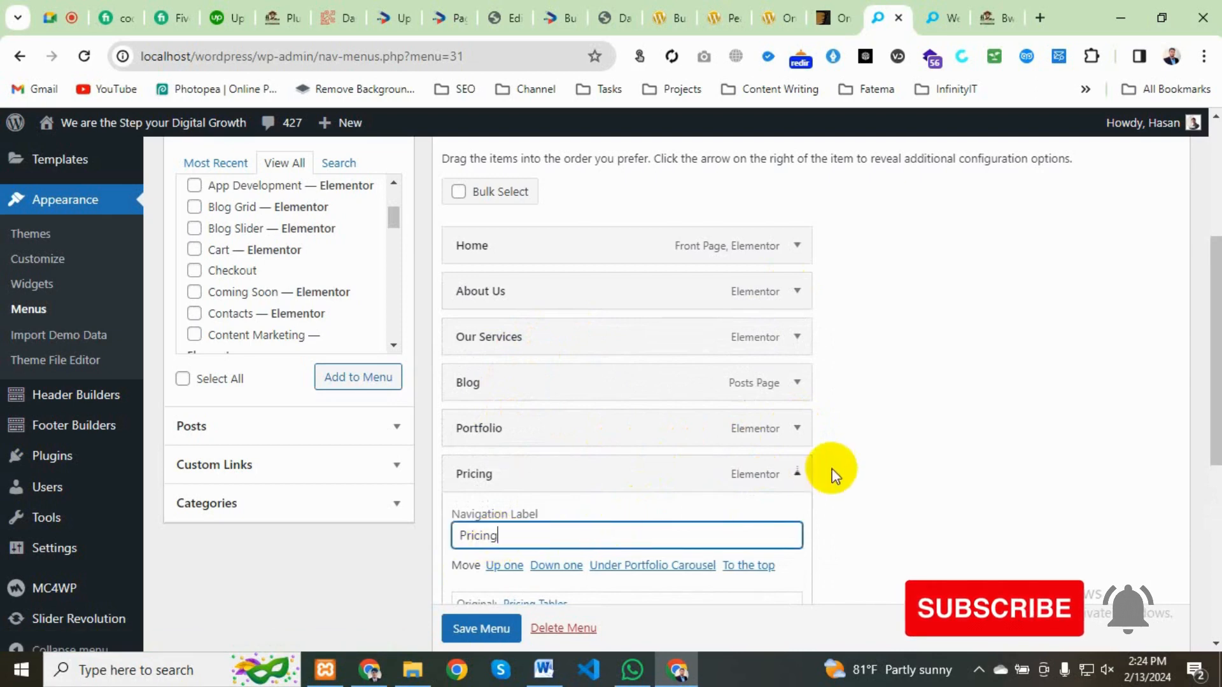
pyautogui.click(793, 472)
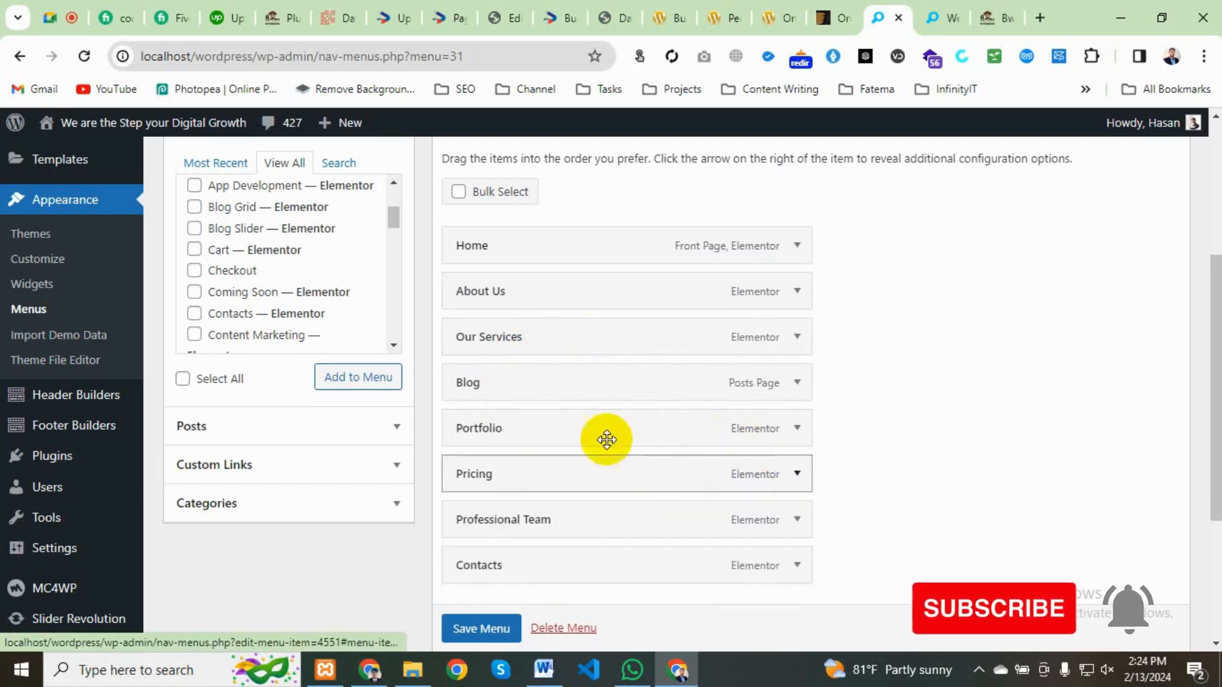
# Step: Change the Professional Team item's navigation label to Our Team and save the menu
pyautogui.click(795, 519)
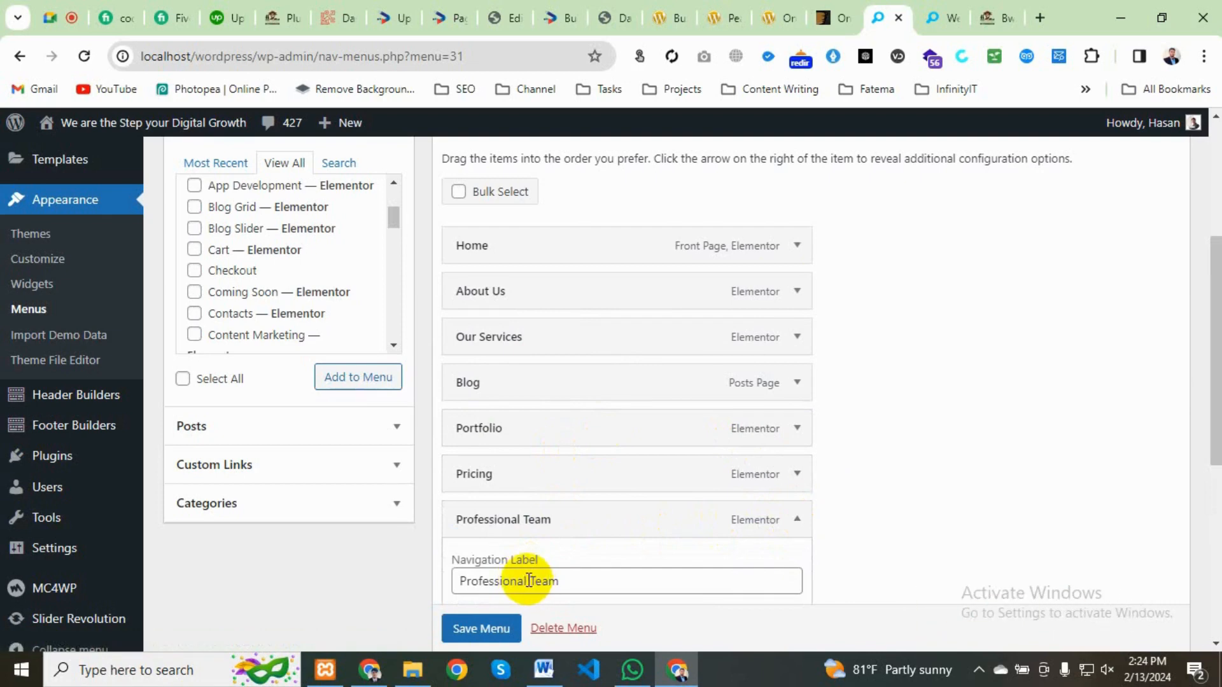
pyautogui.moveTo(528, 580); pyautogui.dragTo(406, 593)
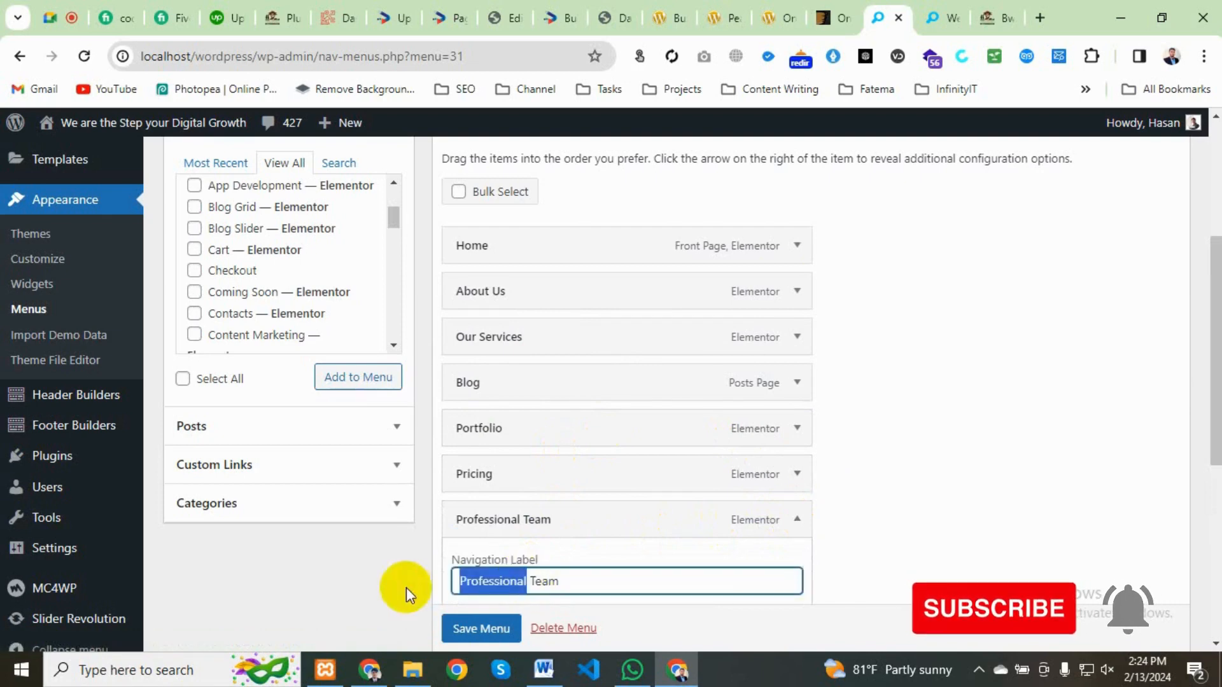
pyautogui.write('Our')
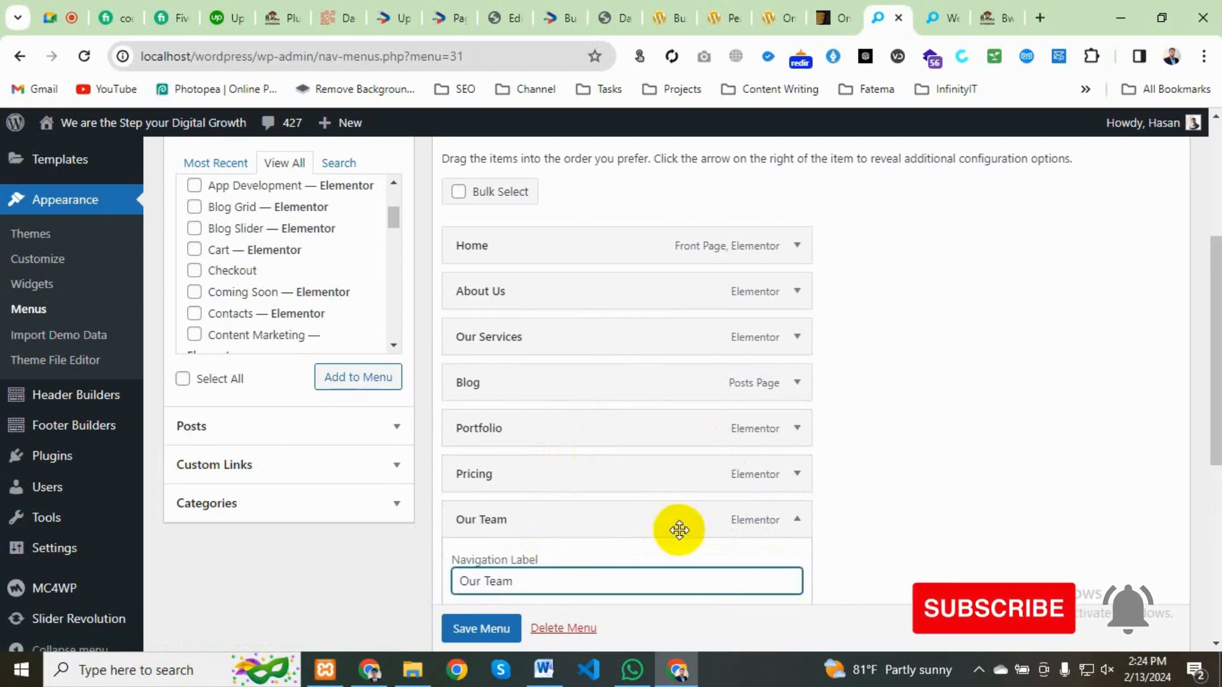
pyautogui.click(796, 520)
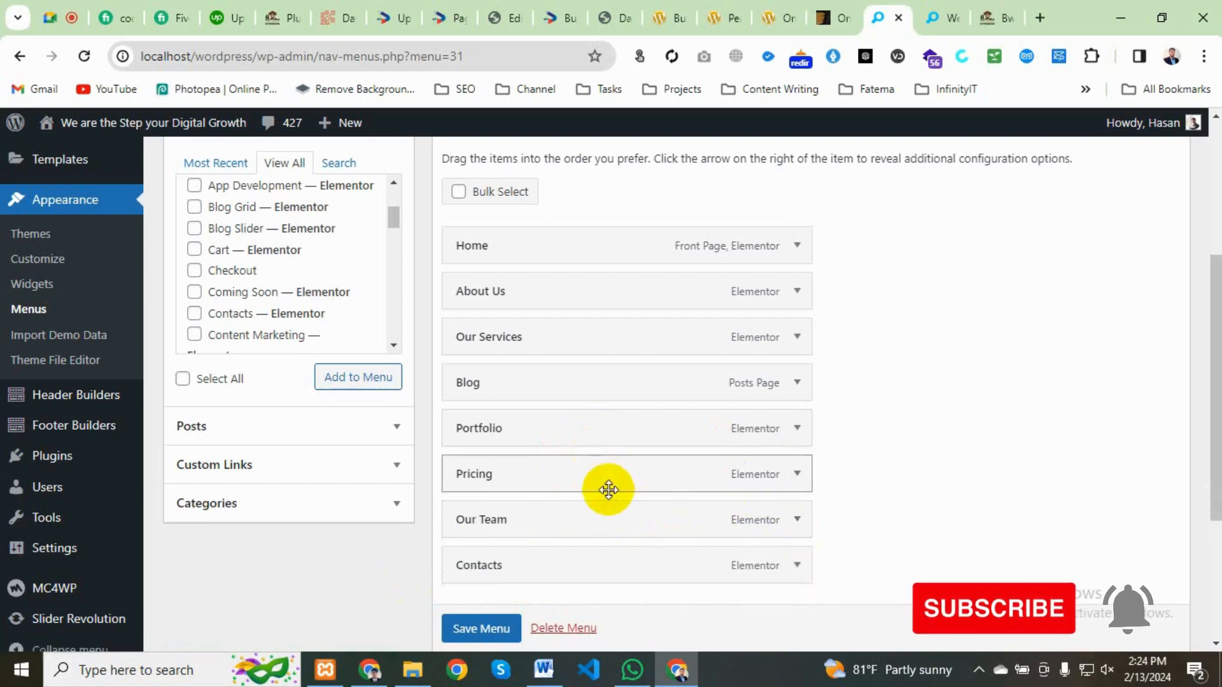
pyautogui.click(481, 628)
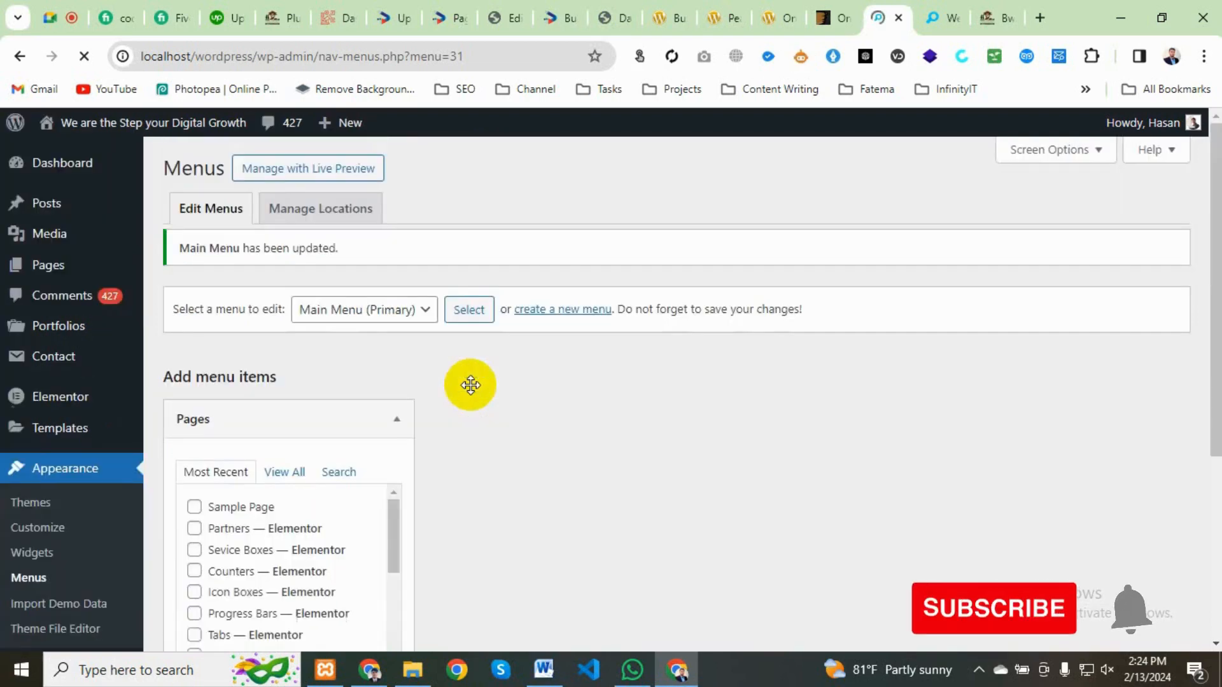
# Step: Check the navigation on the site's homepage, return to the Menus page, and nest Our Team as a sub item under About Us
pyautogui.click(927, 25)
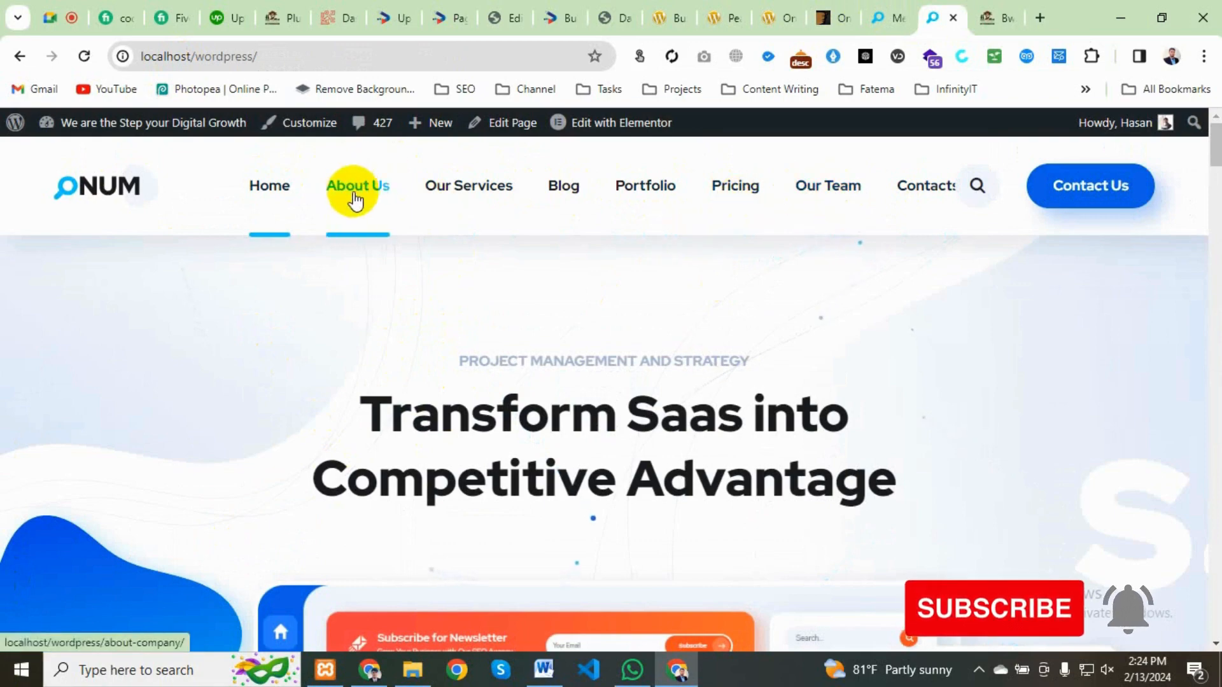
pyautogui.click(894, 16)
pyautogui.scroll(-8, 515, 551)
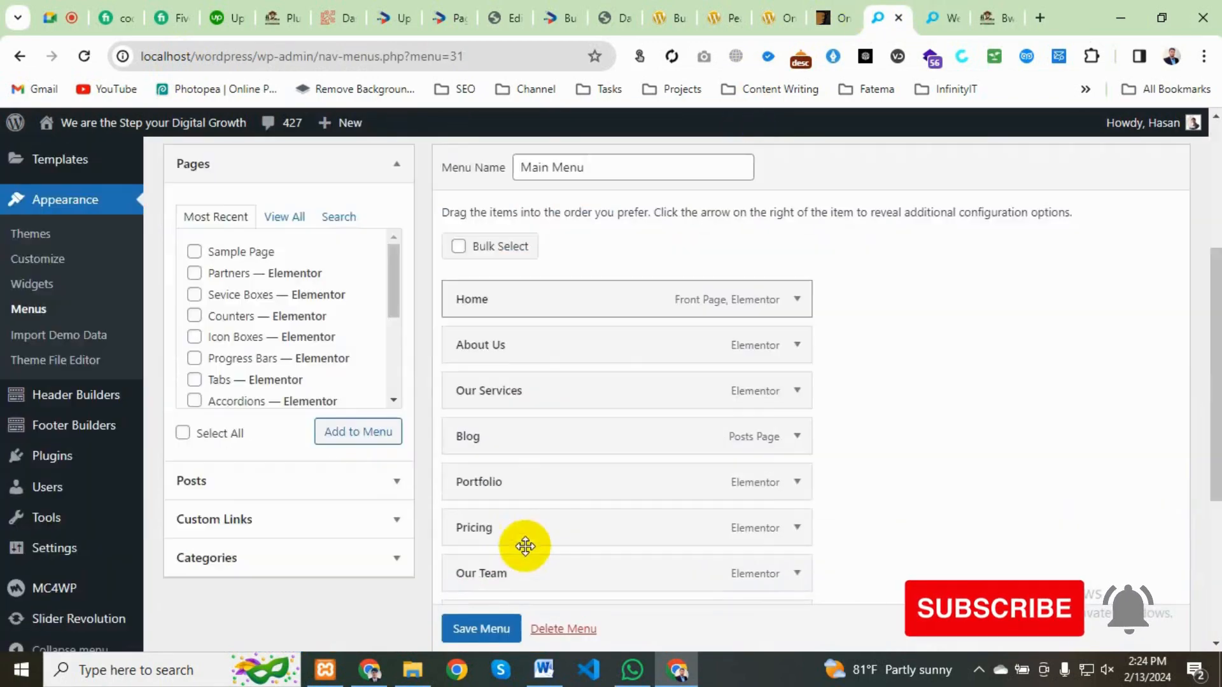
pyautogui.moveTo(506, 312); pyautogui.dragTo(564, 491)
pyautogui.scroll(6, 595, 264)
pyautogui.scroll(-3, 333, 545)
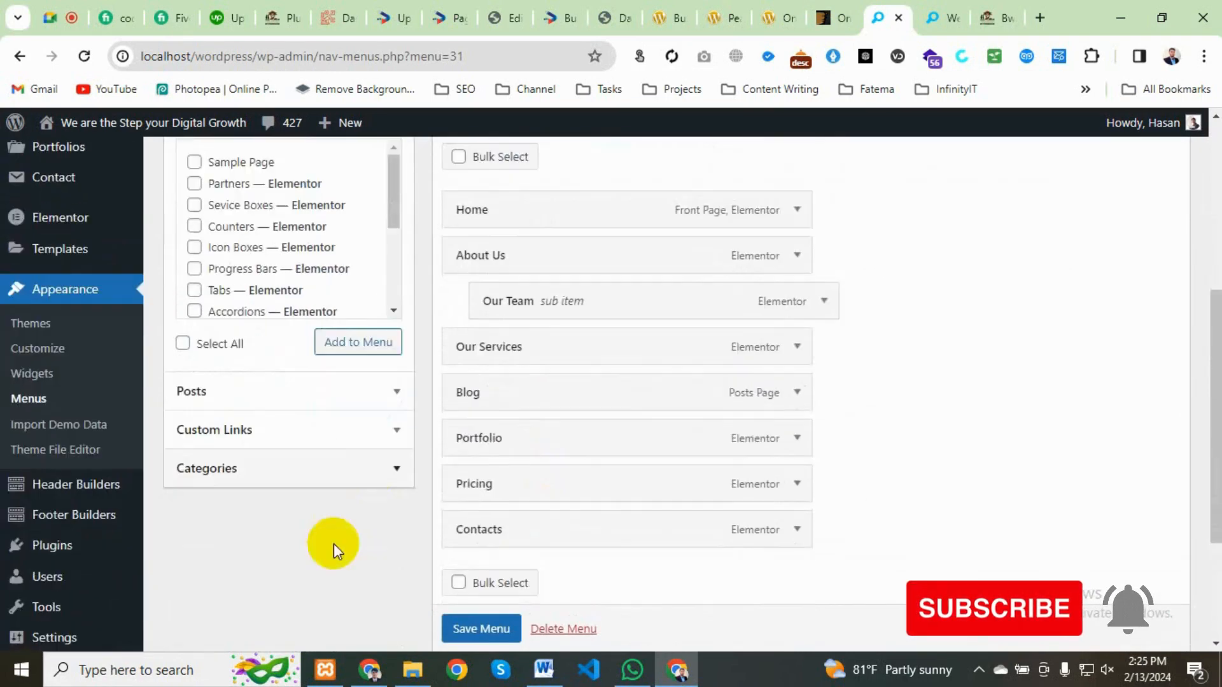
# Step: Nest Portfolio as a sub item under Our Services and save the menu
pyautogui.scroll(-1, 565, 447)
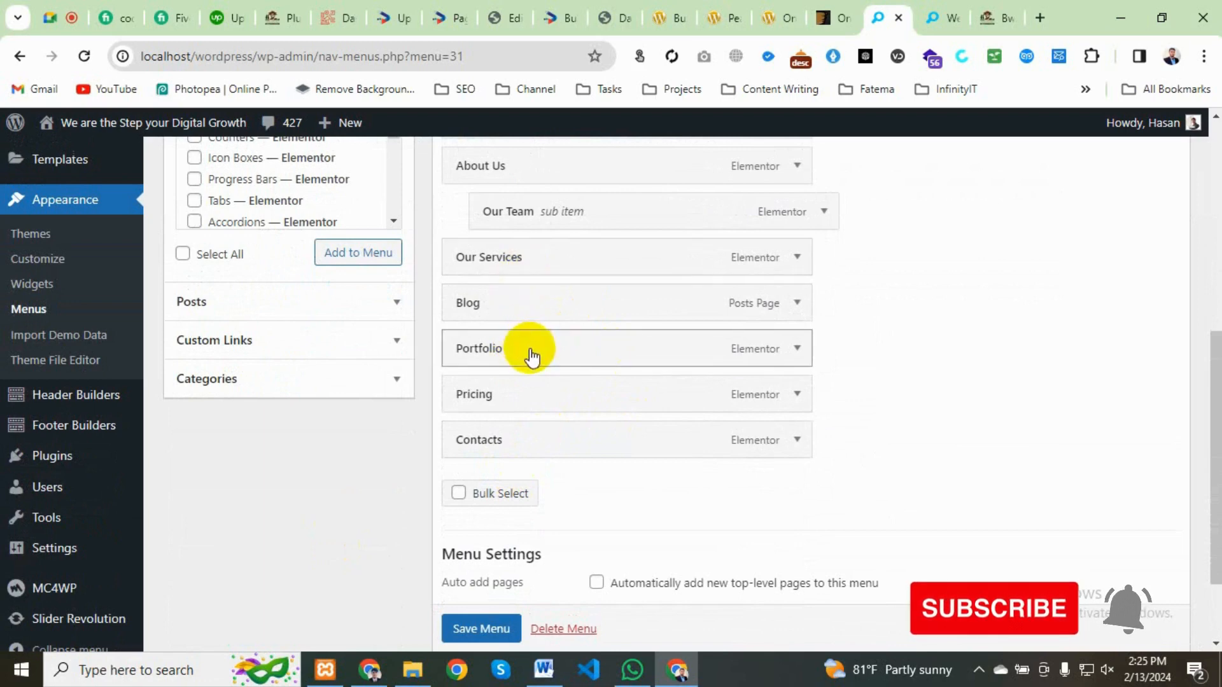
pyautogui.moveTo(526, 349); pyautogui.dragTo(560, 308)
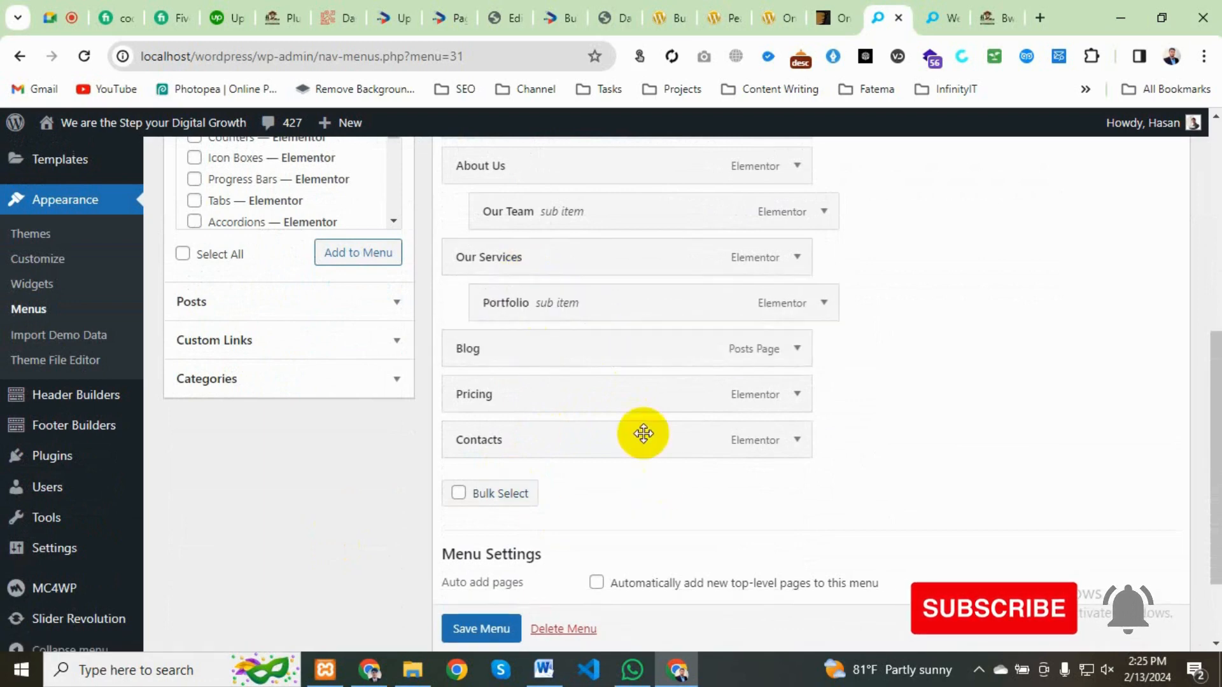
pyautogui.scroll(-1, 482, 634)
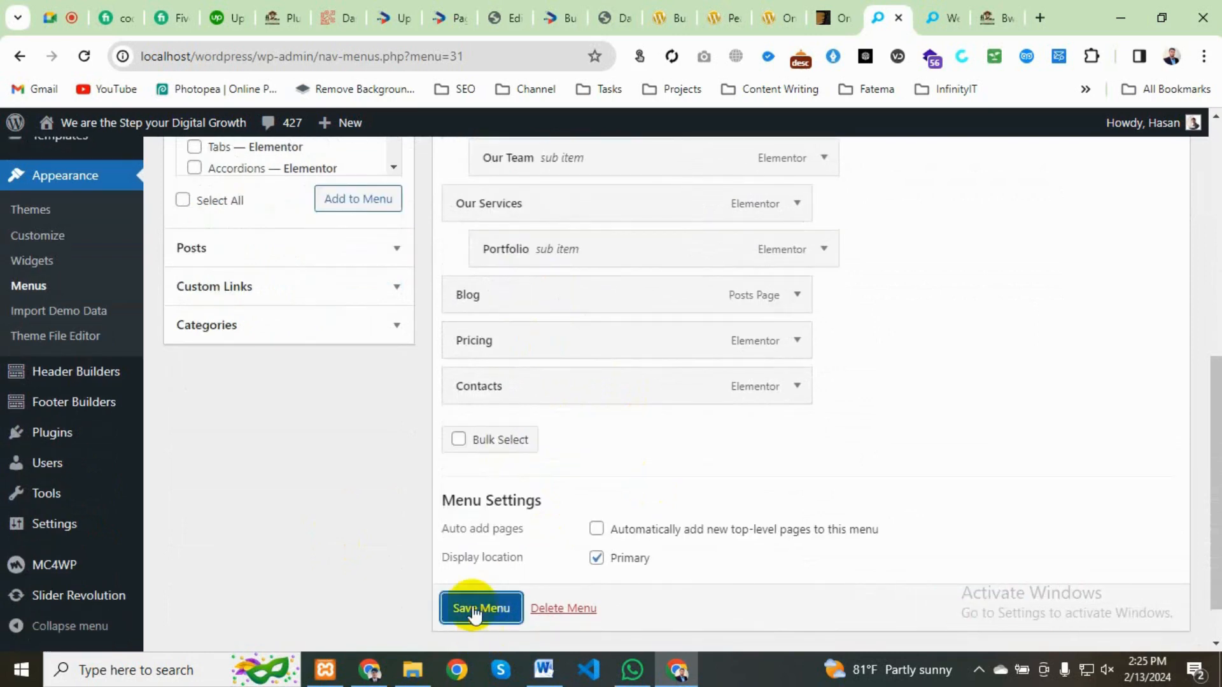
pyautogui.click(472, 606)
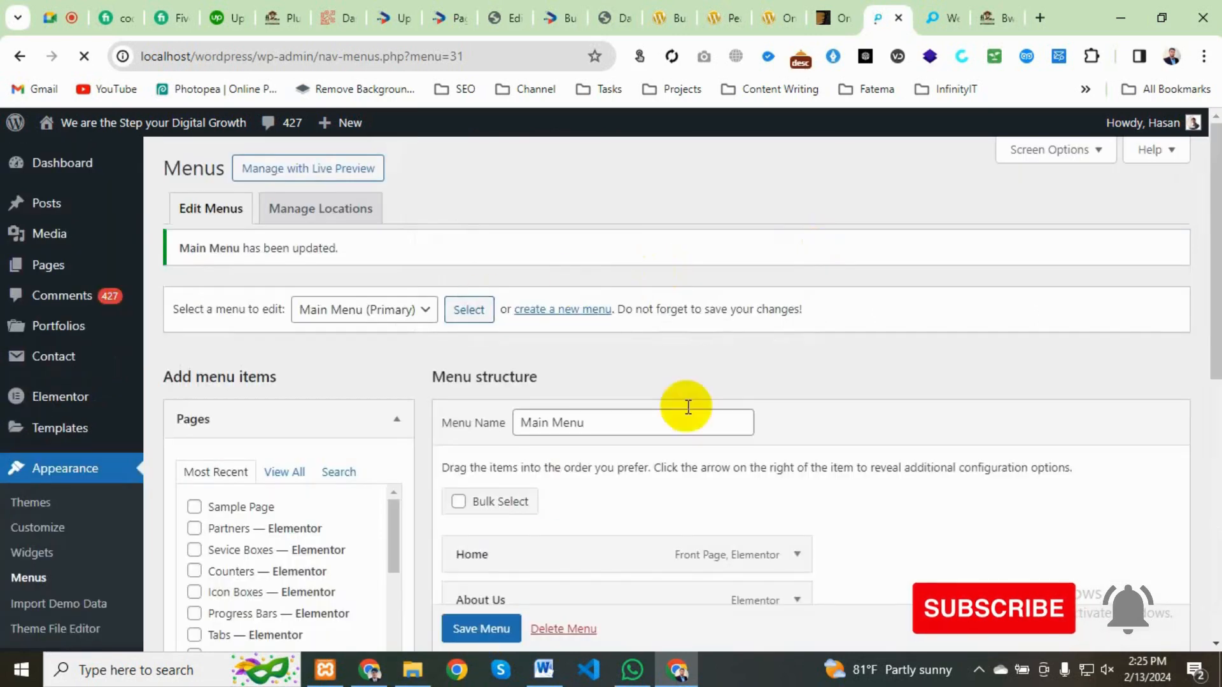
# Step: Reload the site's homepage and examine the header navigation with its submenus and the page sections down to the pricing plans
pyautogui.scroll(-6, 573, 417)
pyautogui.click(932, 26)
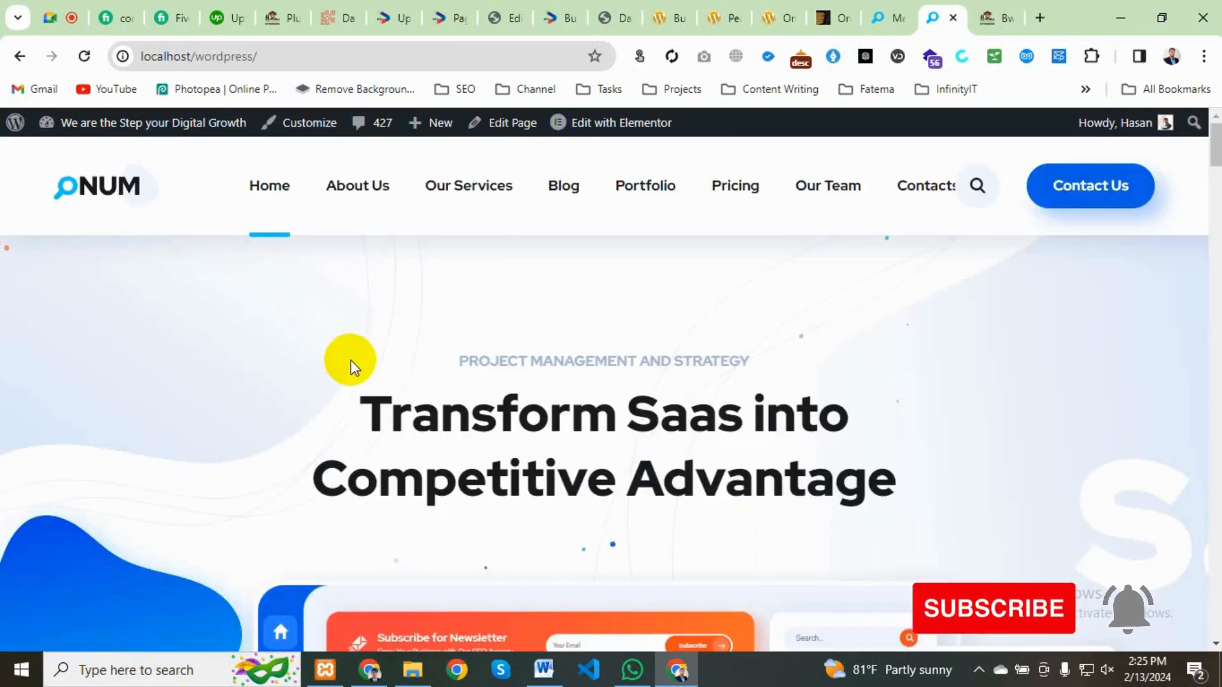
pyautogui.click(137, 199)
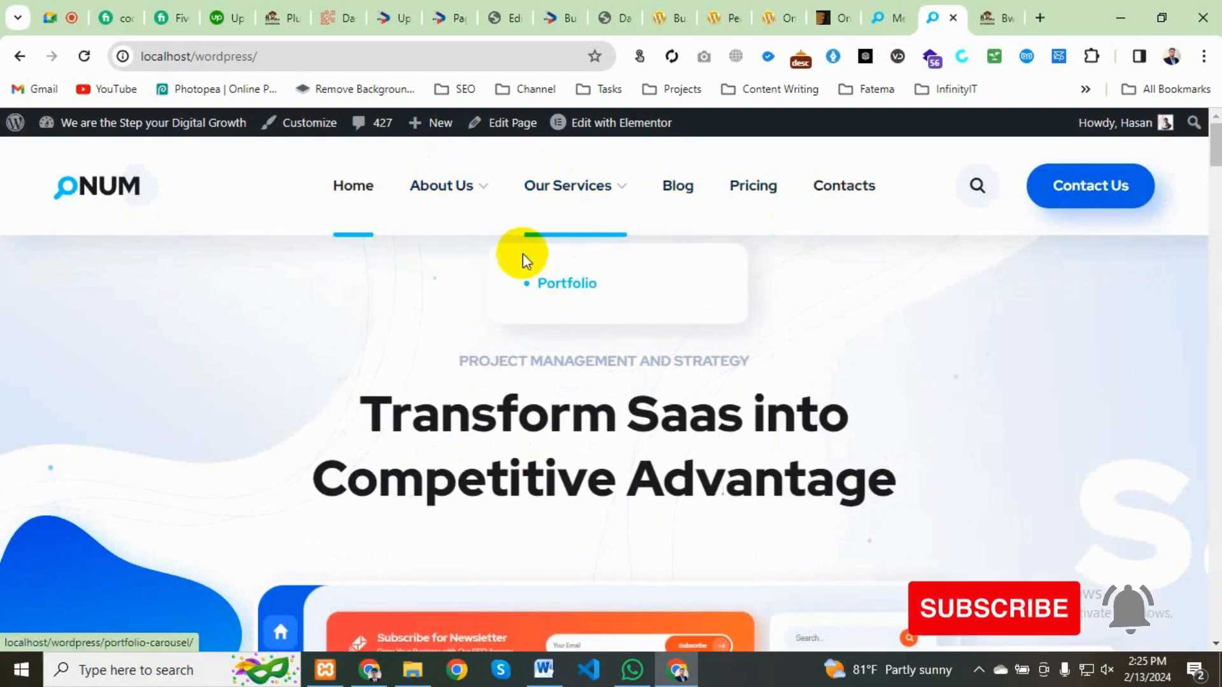
pyautogui.scroll(-12, 333, 318)
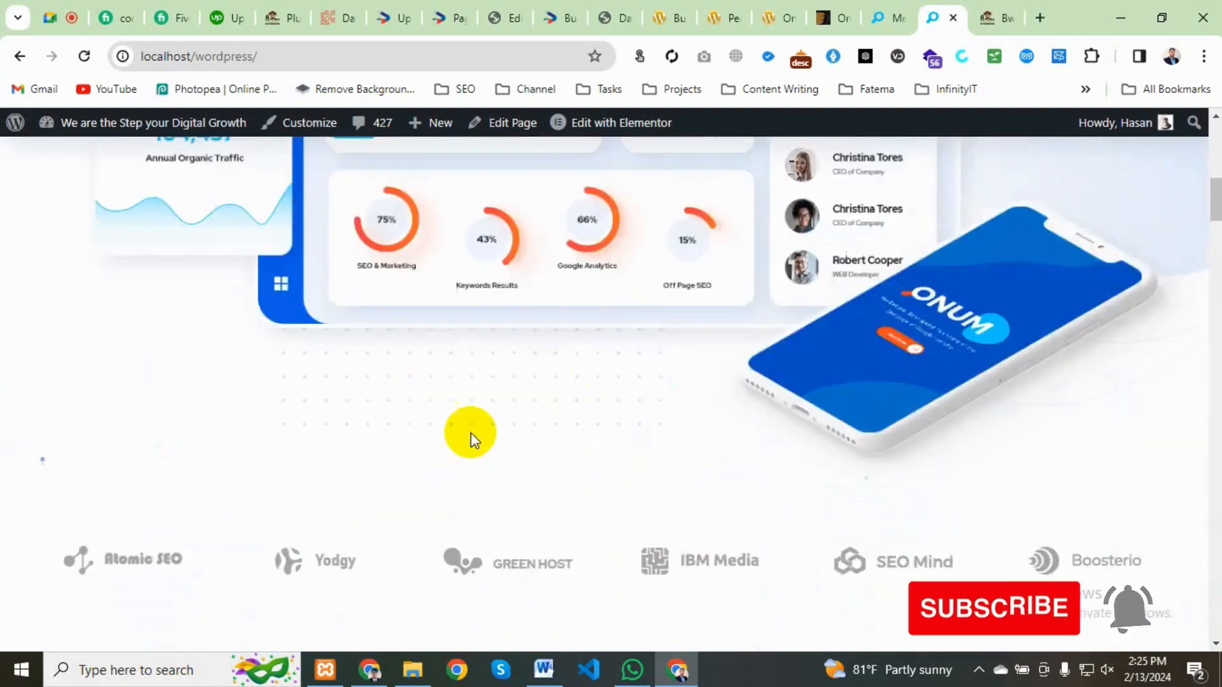
pyautogui.scroll(-15, 459, 438)
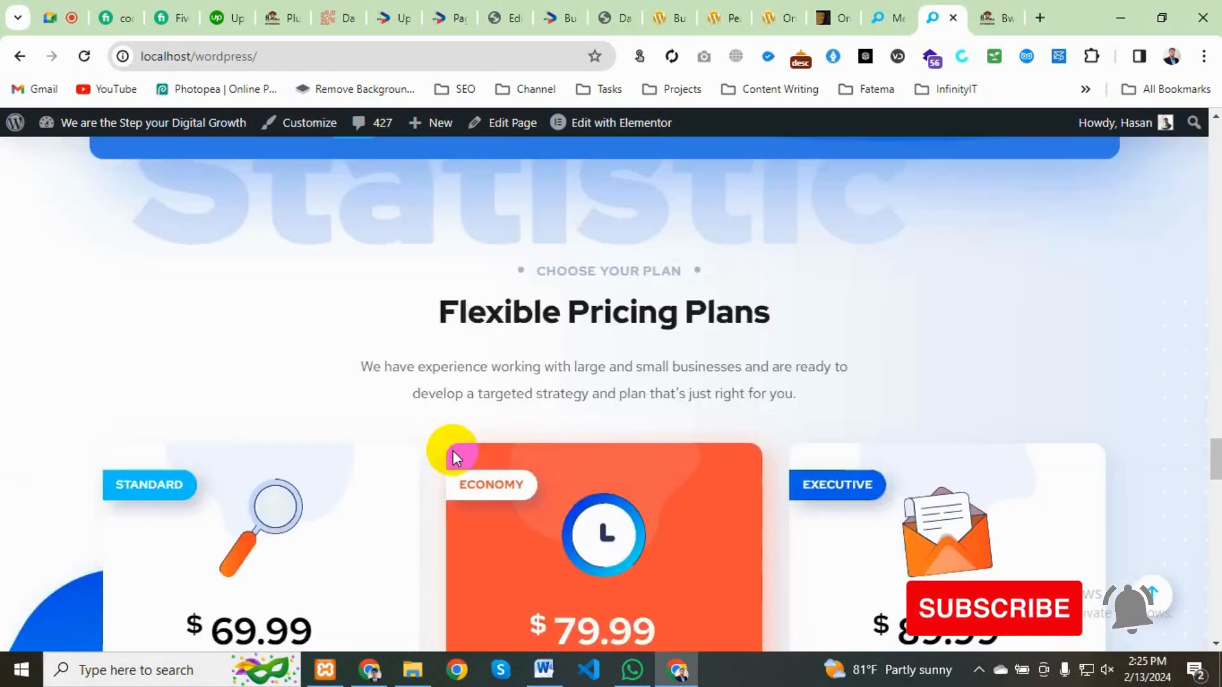
# Step: Return to the start of the site's homepage and open it for editing with Elementor
pyautogui.scroll(15, 457, 456)
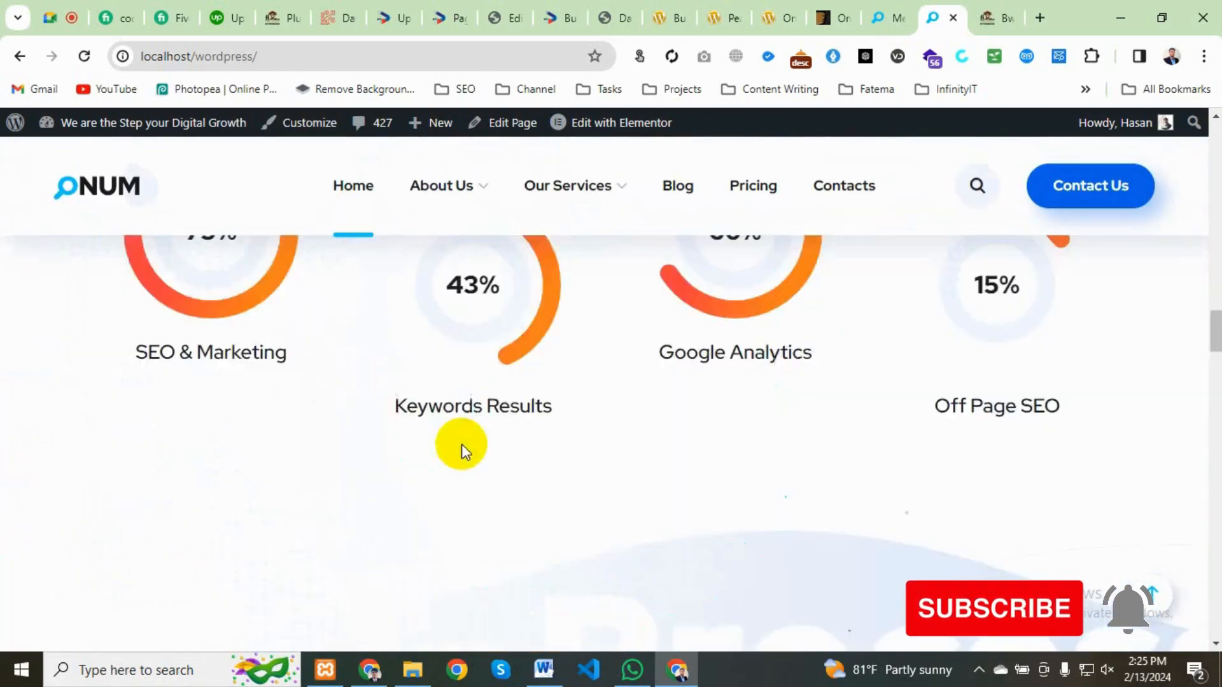
pyautogui.scroll(10, 469, 437)
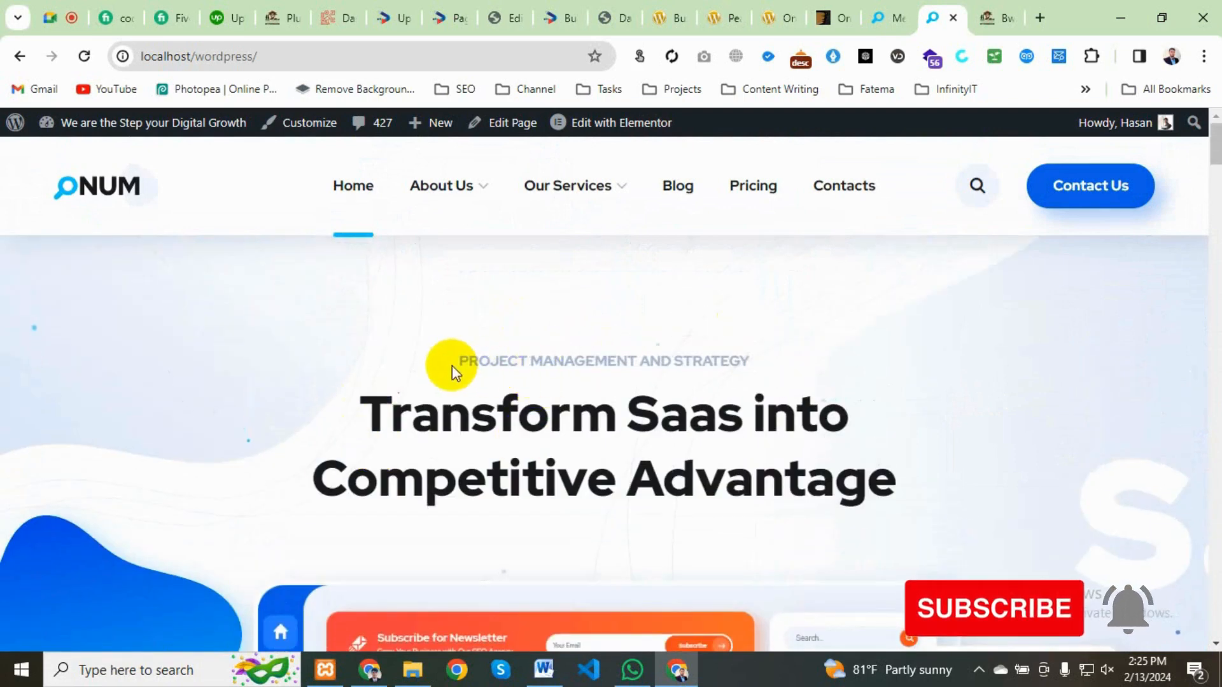
pyautogui.moveTo(456, 368); pyautogui.dragTo(498, 316)
pyautogui.click(498, 317)
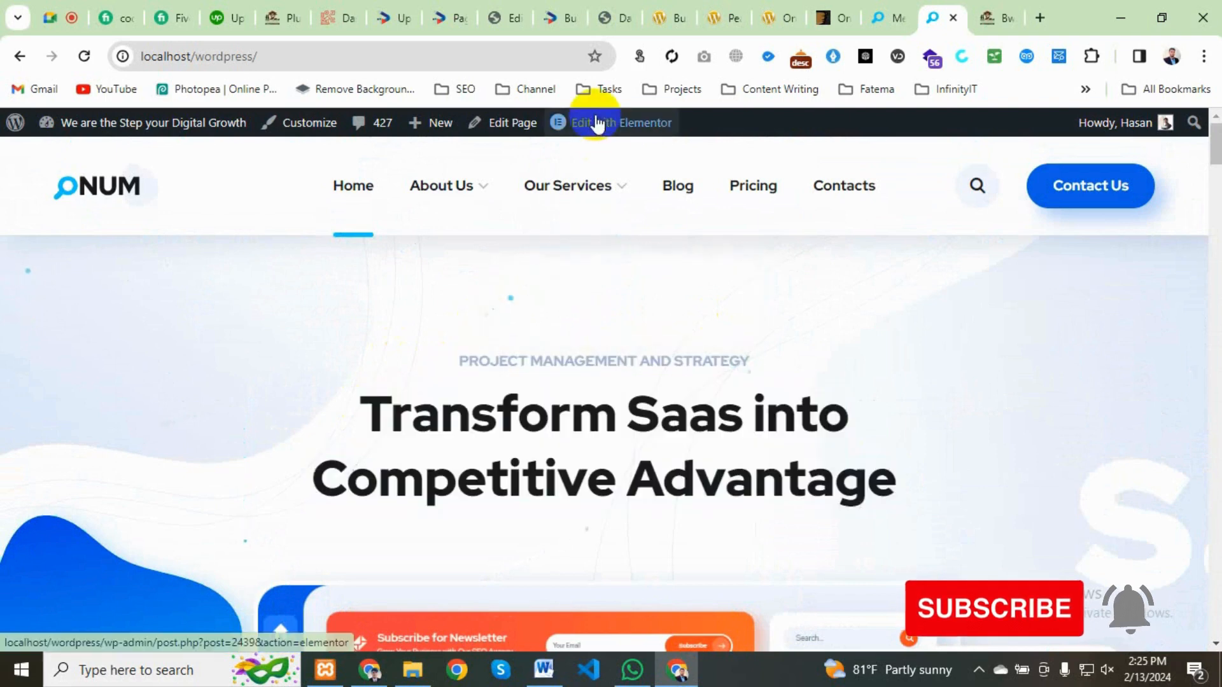
pyautogui.moveTo(596, 130)
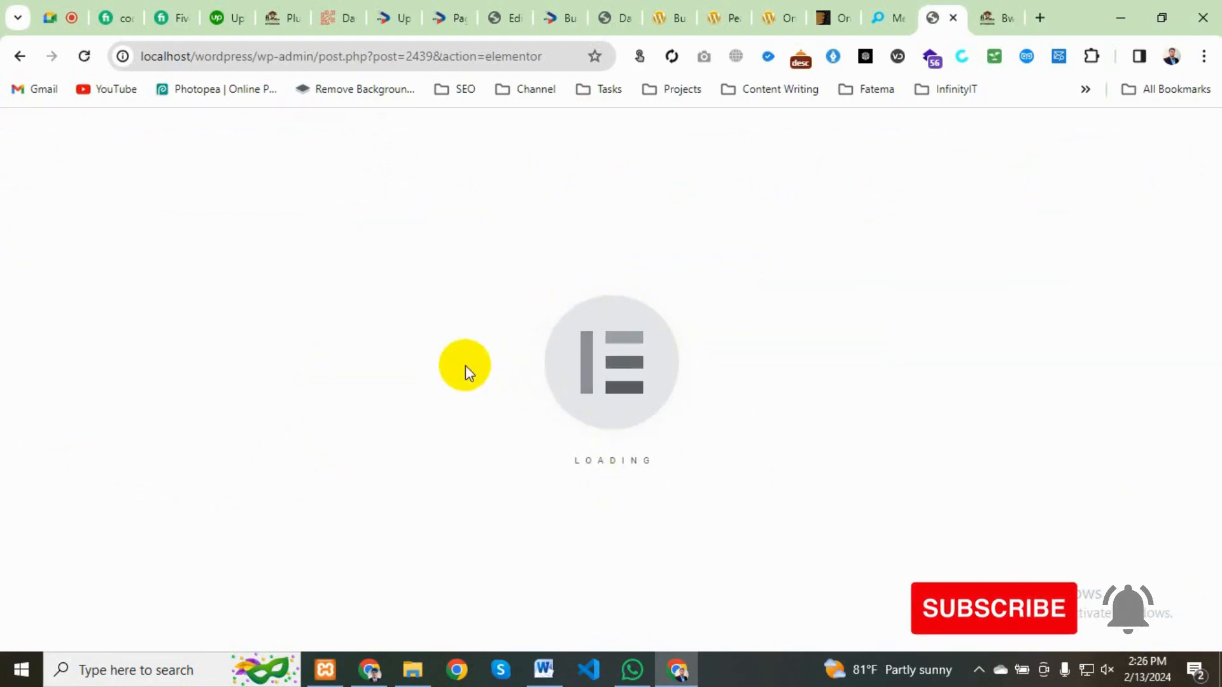
# Step: Review the menu structure on the Menus page, return to the homepage's Elementor editor, and reload the editor
pyautogui.click(889, 19)
pyautogui.scroll(-3, 518, 401)
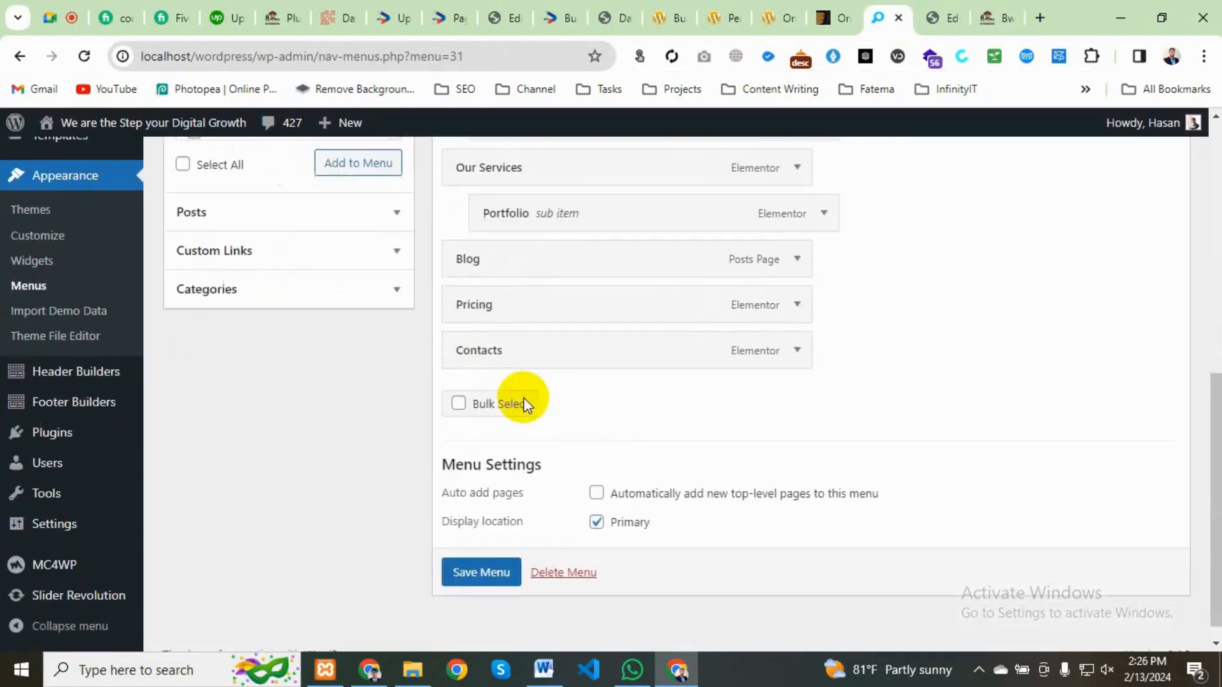
pyautogui.scroll(10, 553, 450)
pyautogui.click(934, 18)
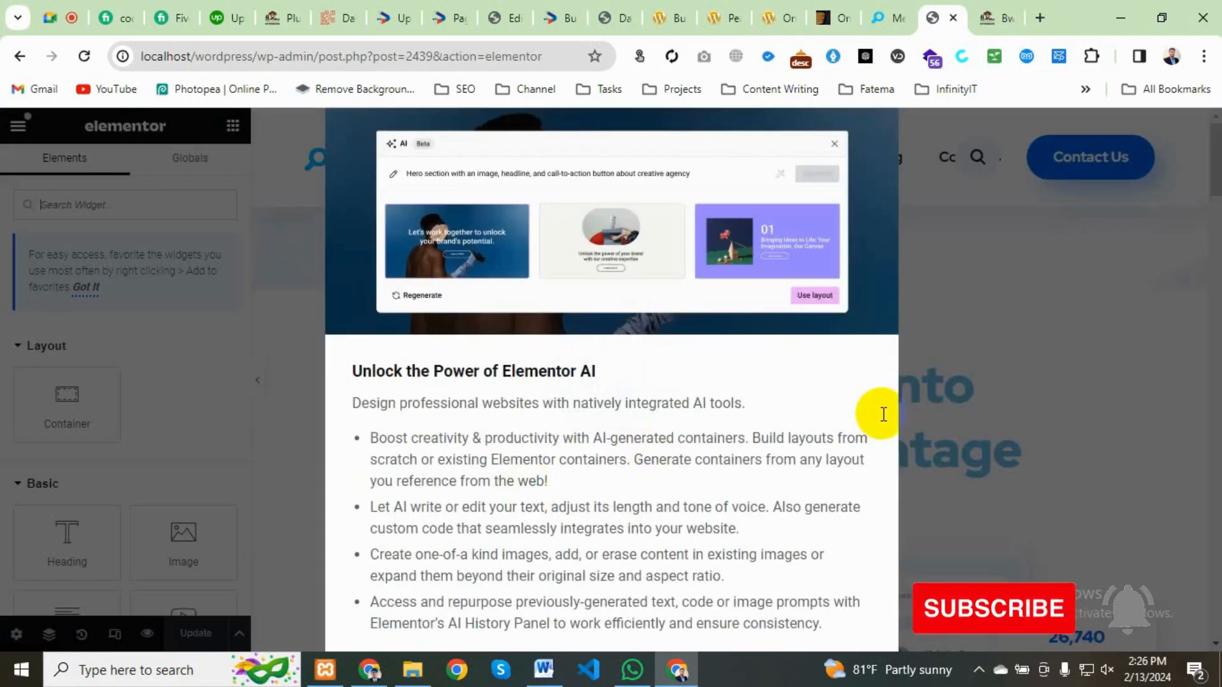
pyautogui.click(84, 56)
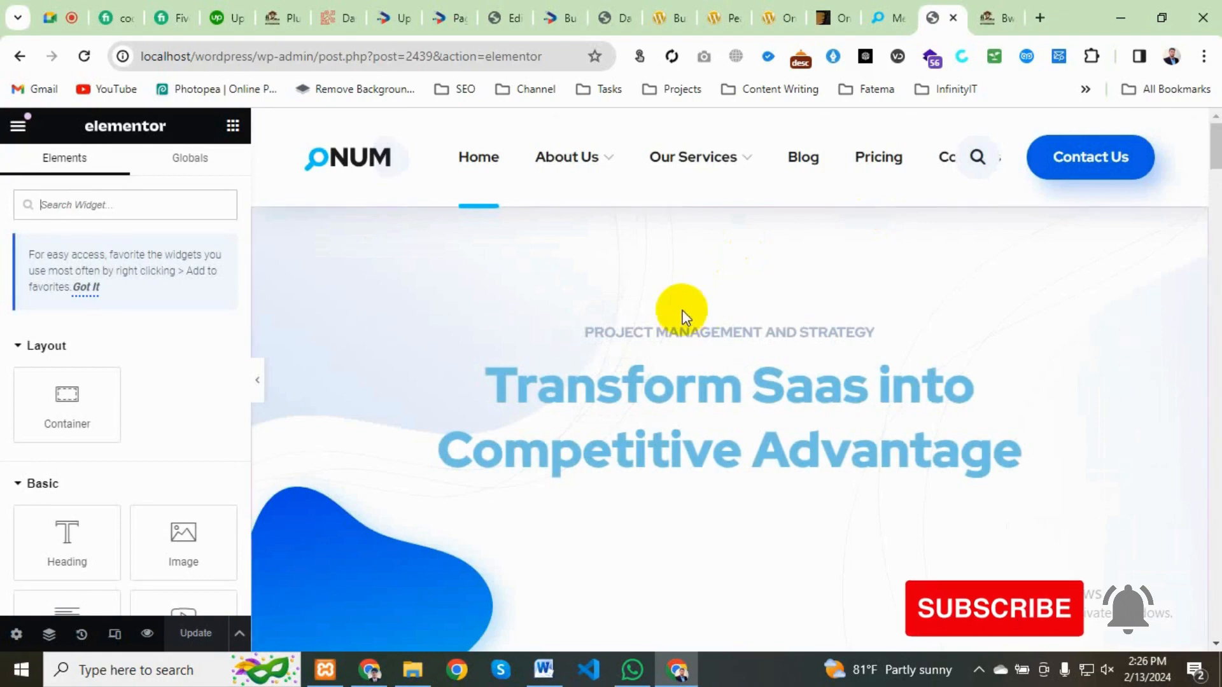
# Step: Open the Awesome Results icon box in the Our Services section for editing and view its content settings
pyautogui.scroll(-5, 681, 308)
pyautogui.scroll(5, 643, 327)
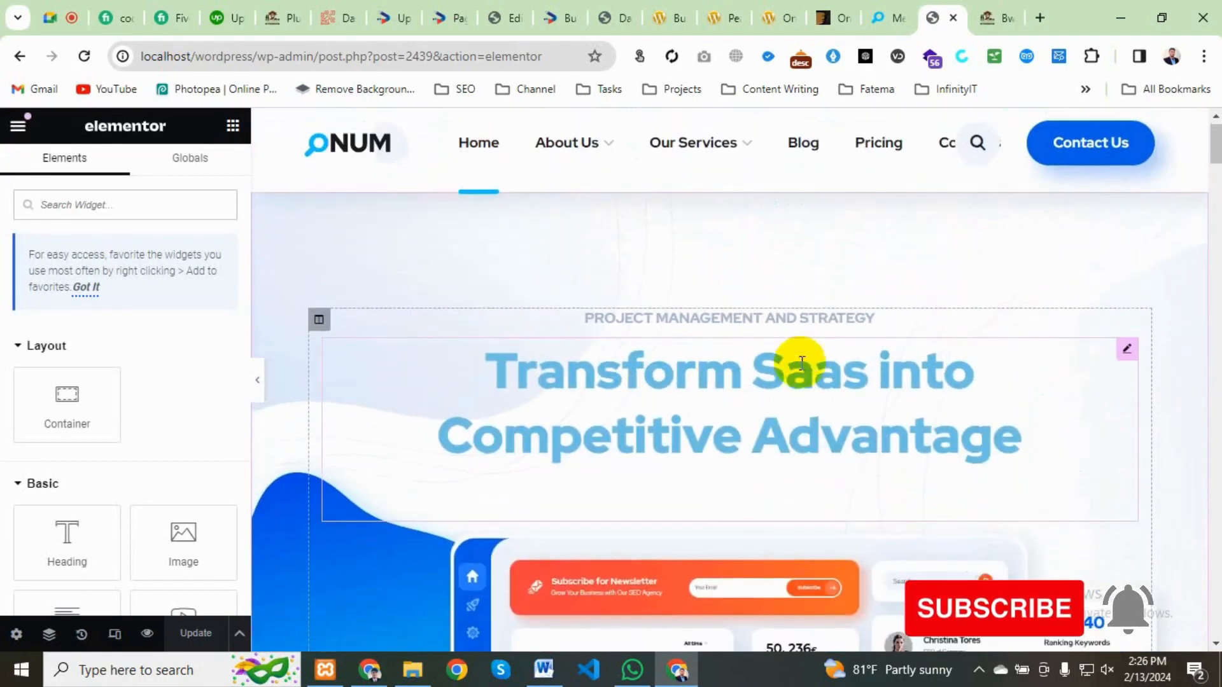
pyautogui.scroll(-15, 622, 414)
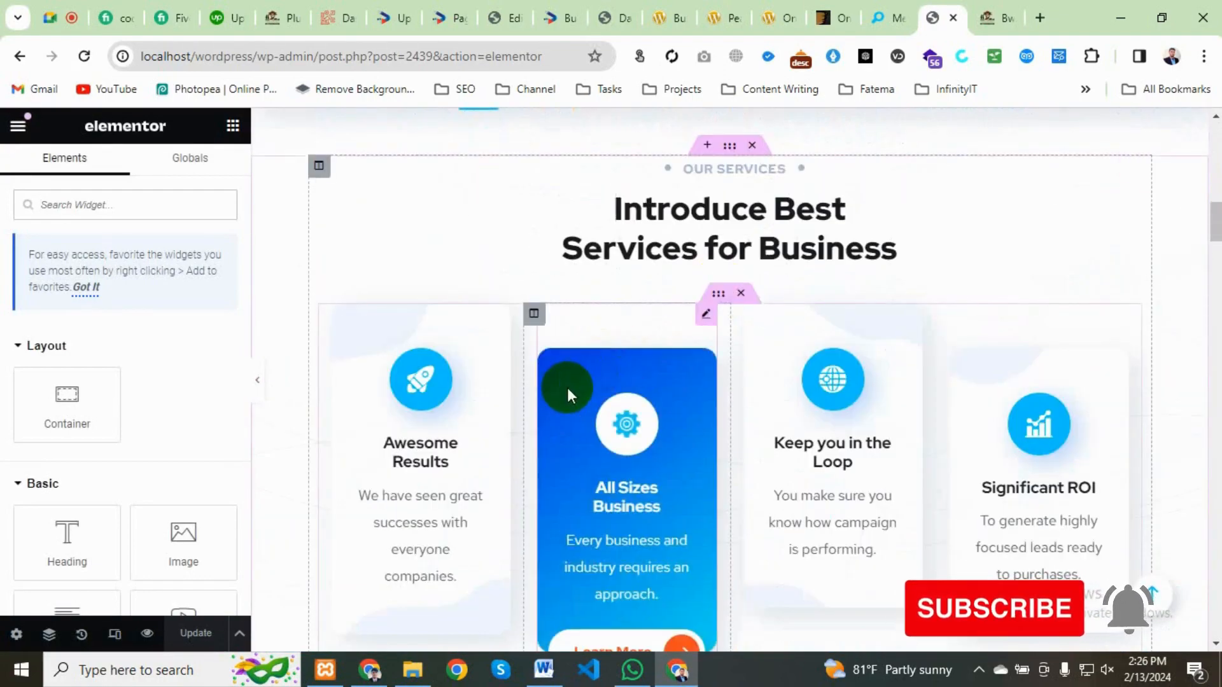
pyautogui.click(499, 315)
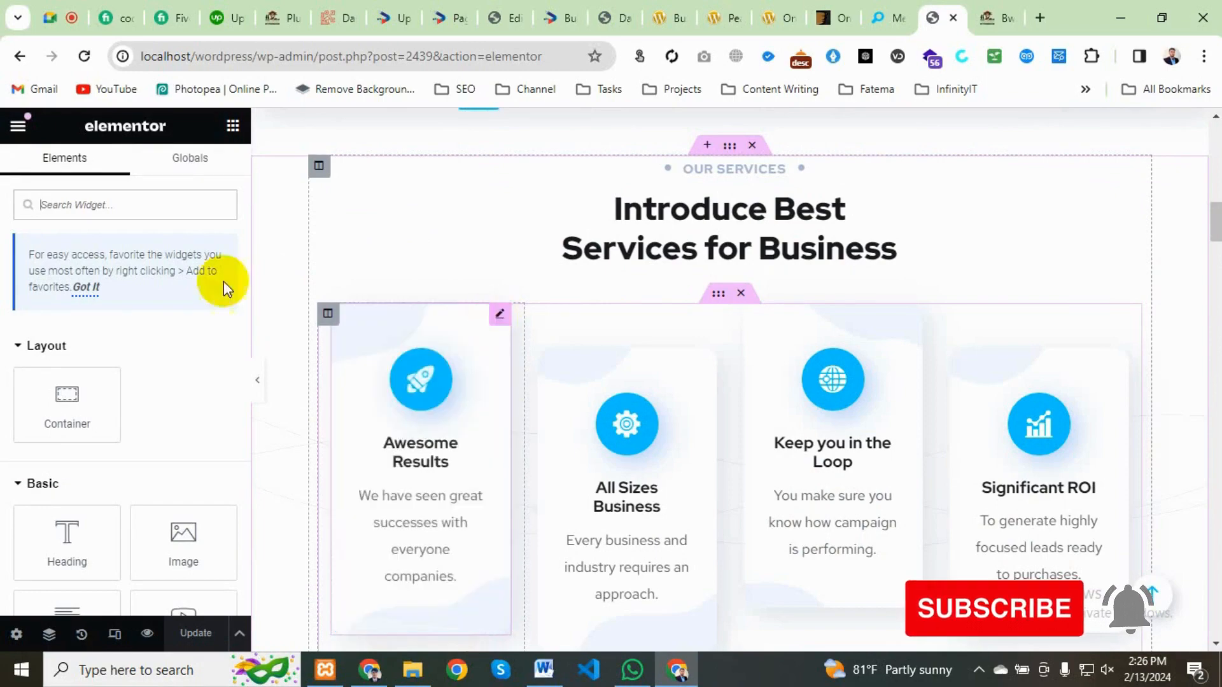
pyautogui.scroll(-4, 185, 401)
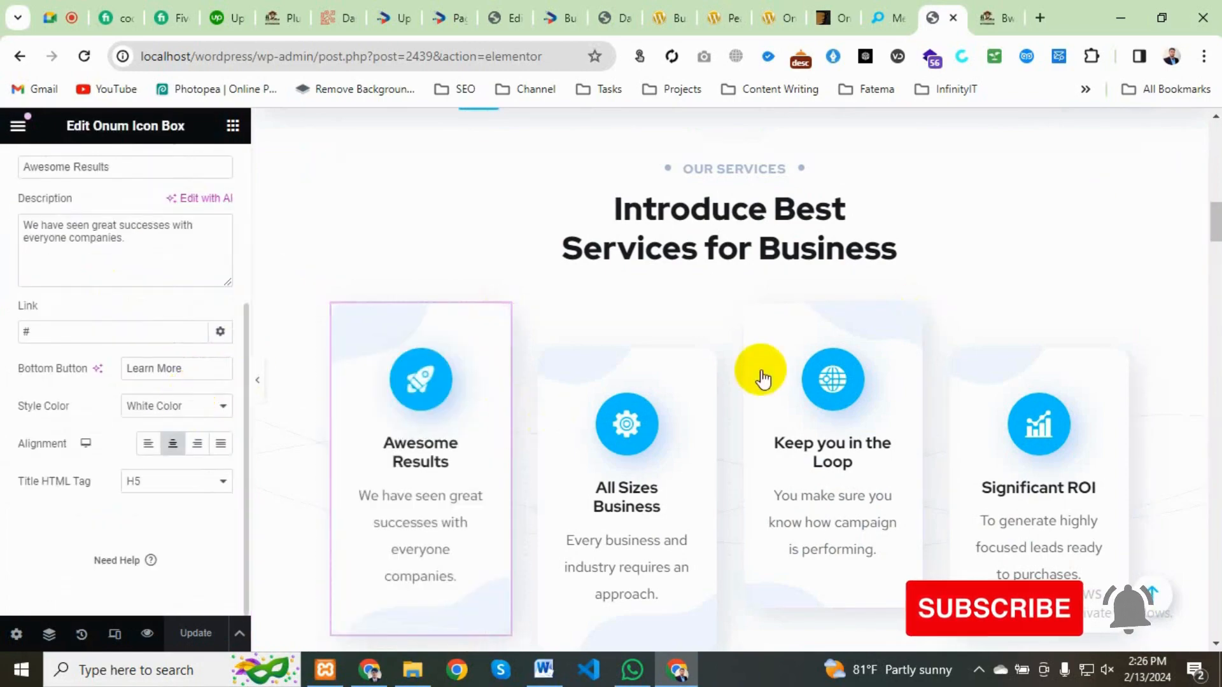
# Step: Examine the remaining homepage sections in the Elementor editor, from About Us through the pricing plans to the footer
pyautogui.scroll(-20, 650, 436)
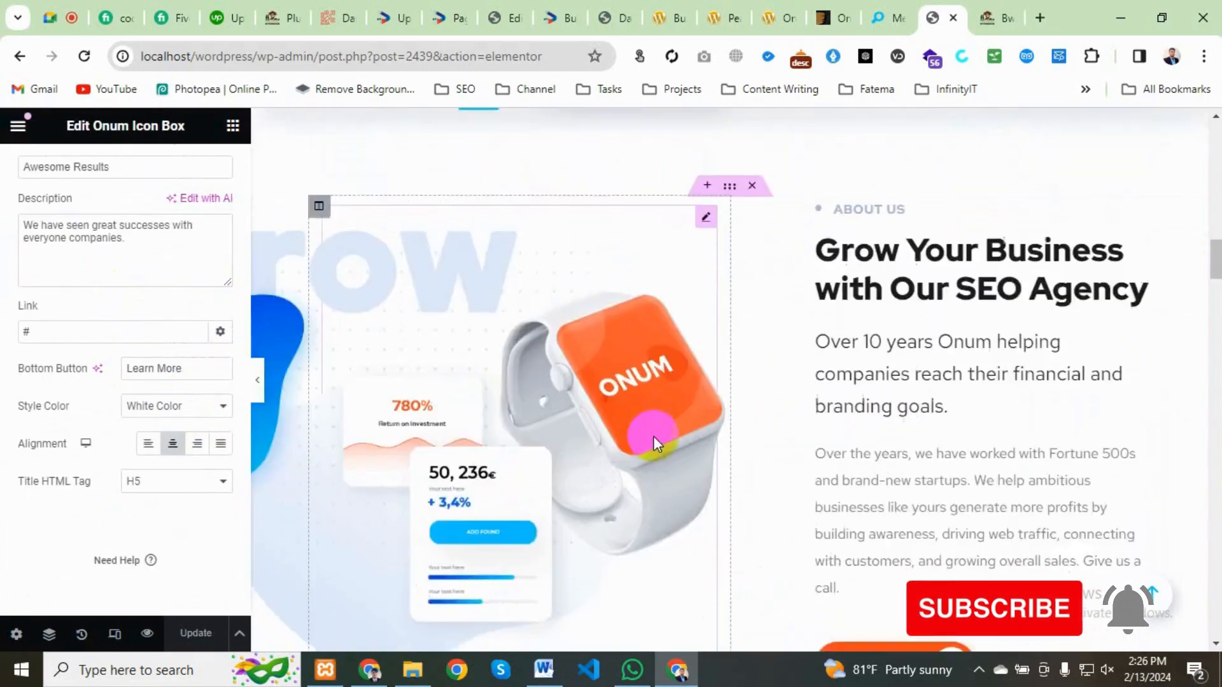
pyautogui.scroll(-15, 651, 438)
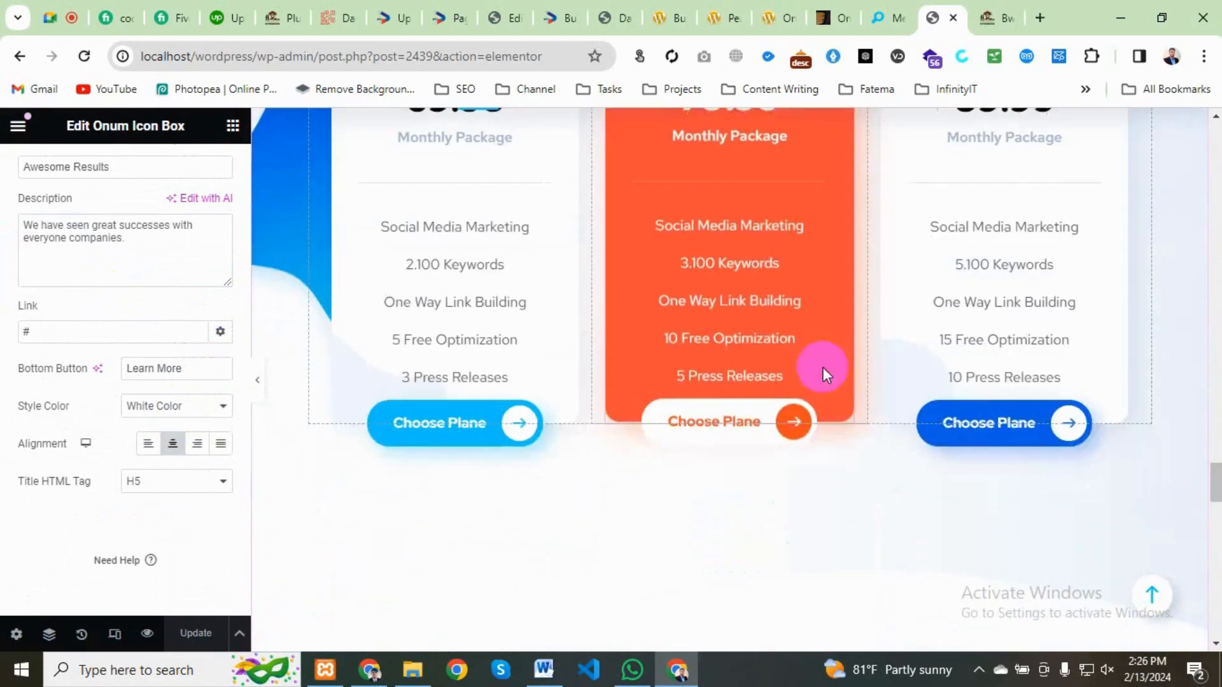
pyautogui.scroll(-10, 541, 475)
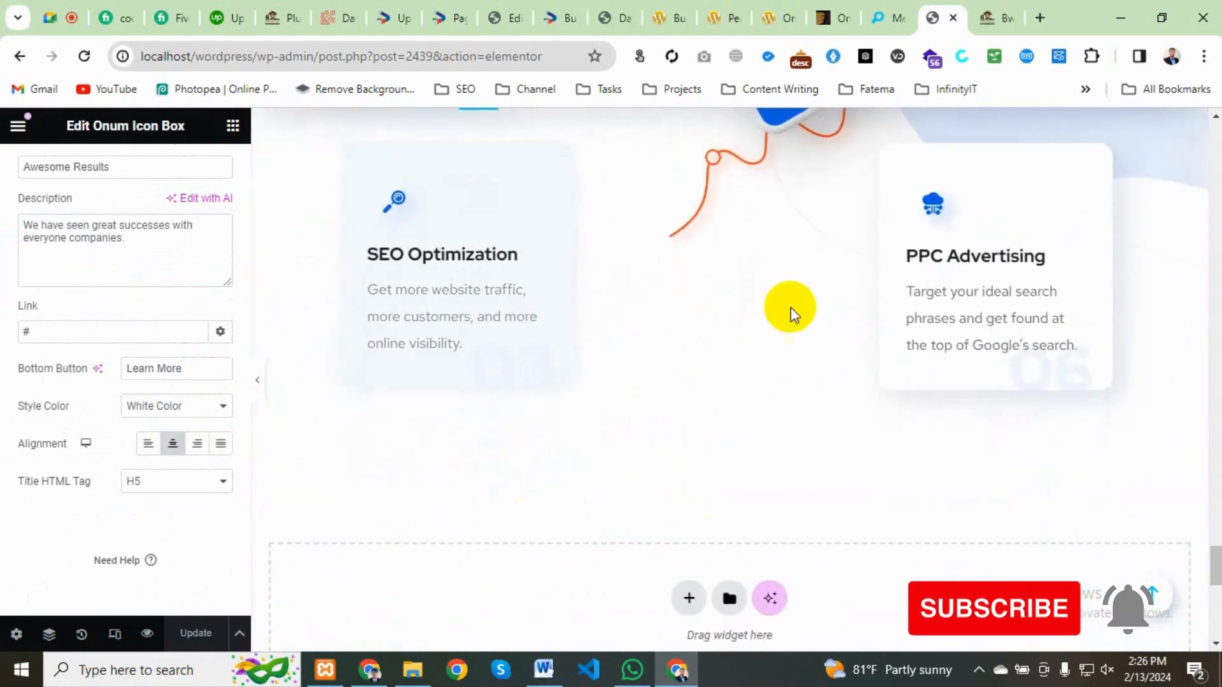
pyautogui.scroll(-5, 490, 463)
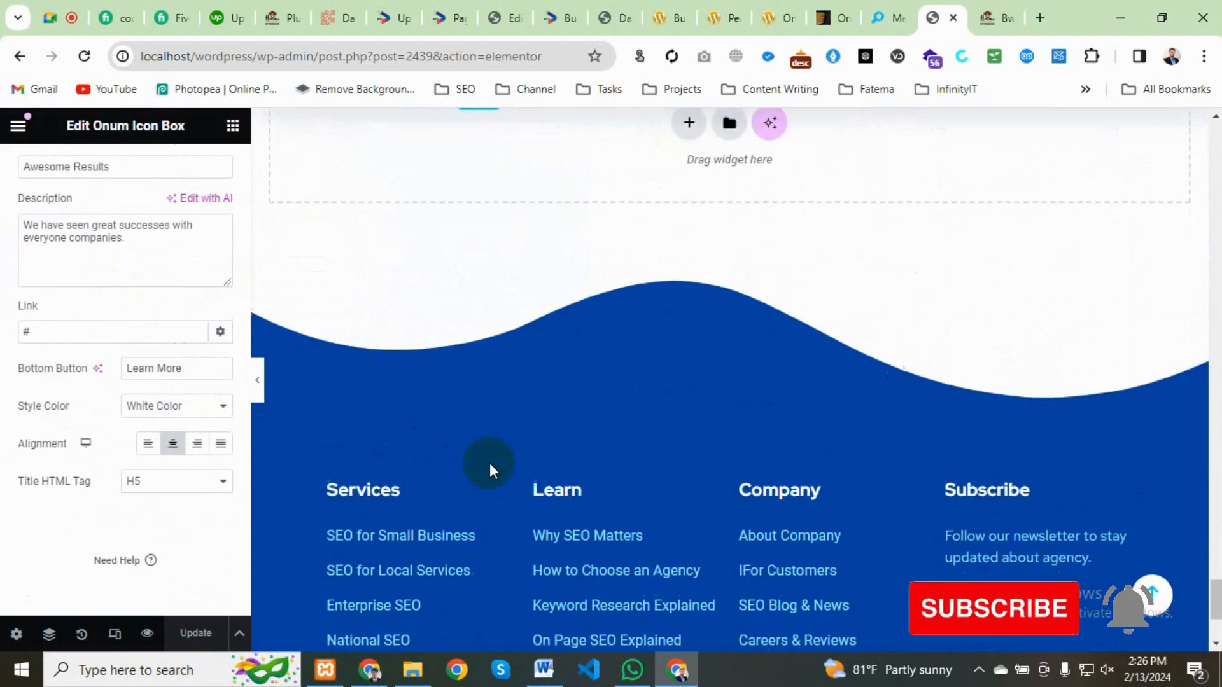
pyautogui.scroll(15, 505, 477)
pyautogui.scroll(8, 507, 477)
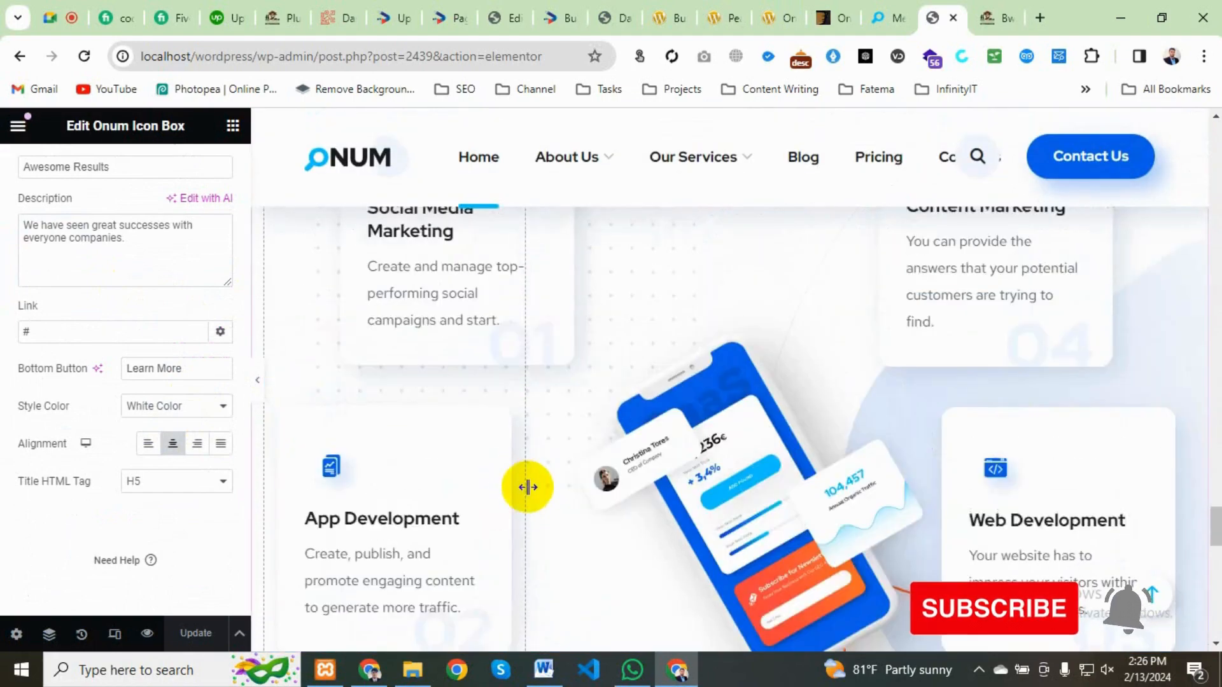